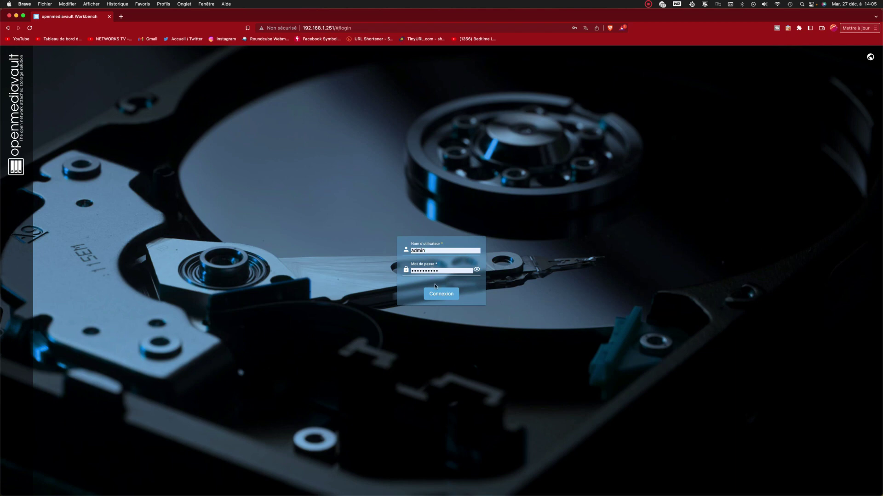
# Sign in to the openmediavault web interface and go to the Stockage section
pyautogui.click(436, 296)
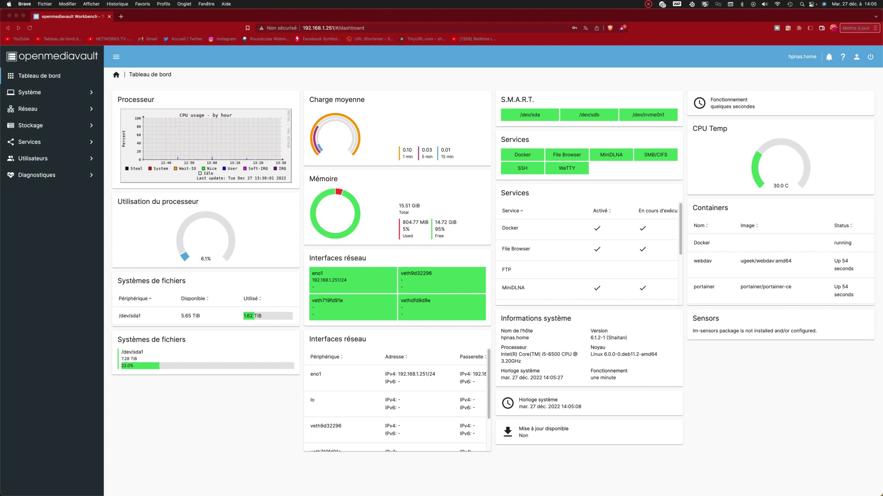
pyautogui.click(34, 128)
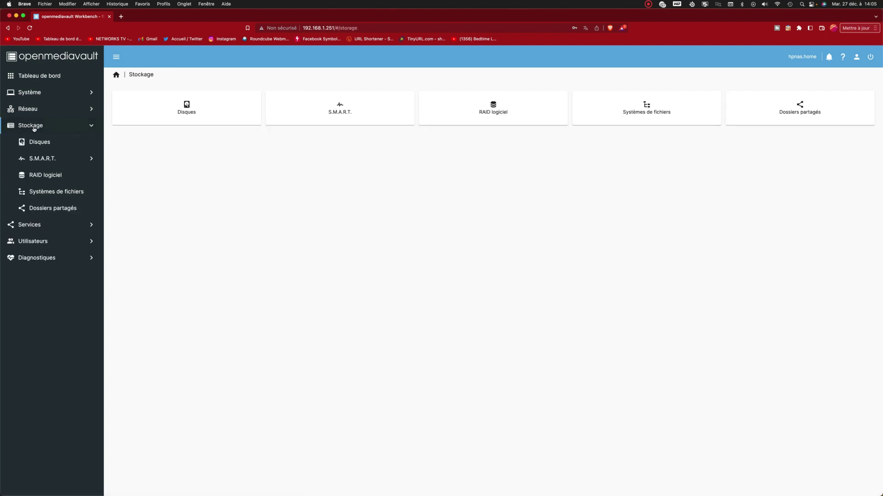
# Review the installed disks, then start a new software RAID array under RAID logiciel
pyautogui.click(40, 145)
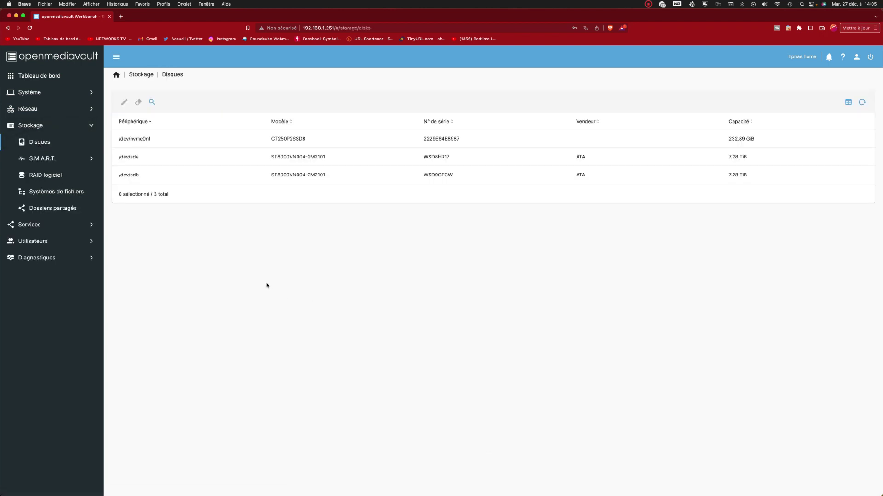
pyautogui.click(158, 141)
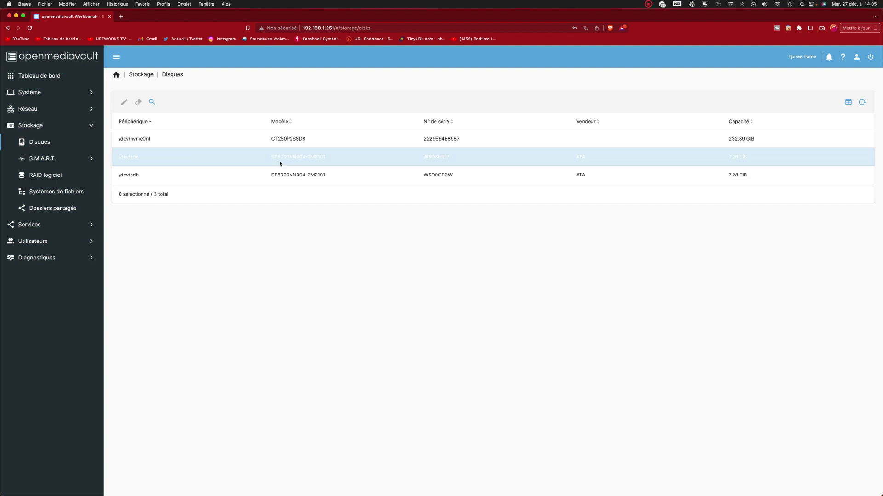
pyautogui.click(41, 175)
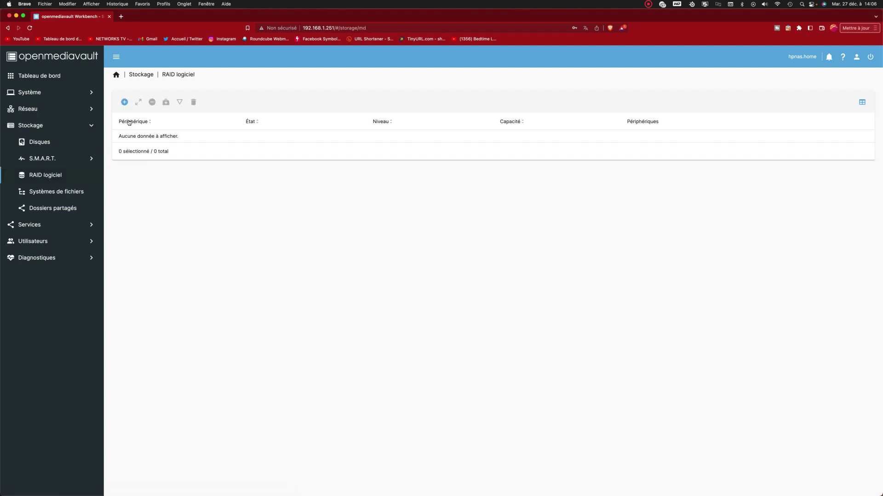
pyautogui.click(124, 102)
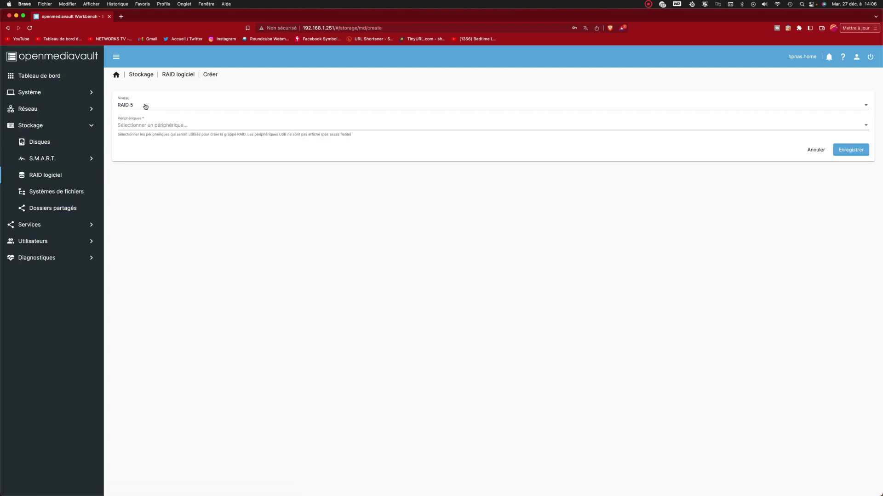
# Set the RAID level to Miroir and add the ST8000VN004-2M2101 disk, leaving the form unfinished
pyautogui.click(145, 107)
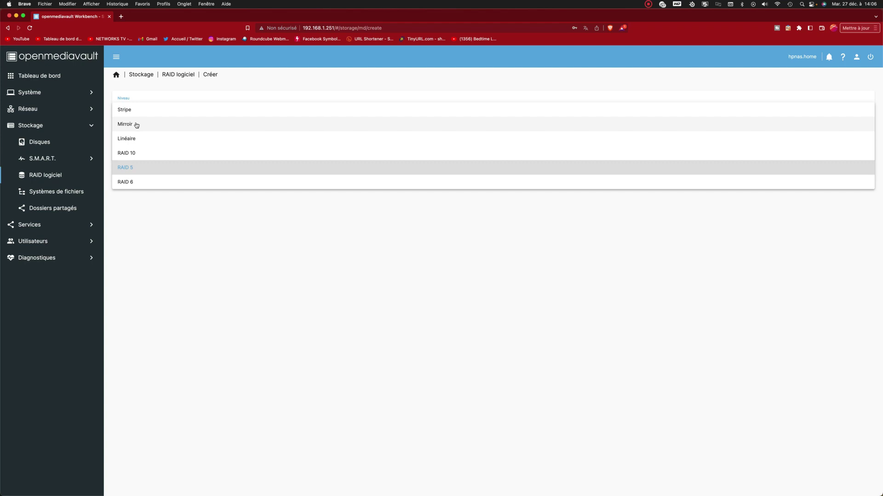
pyautogui.click(137, 124)
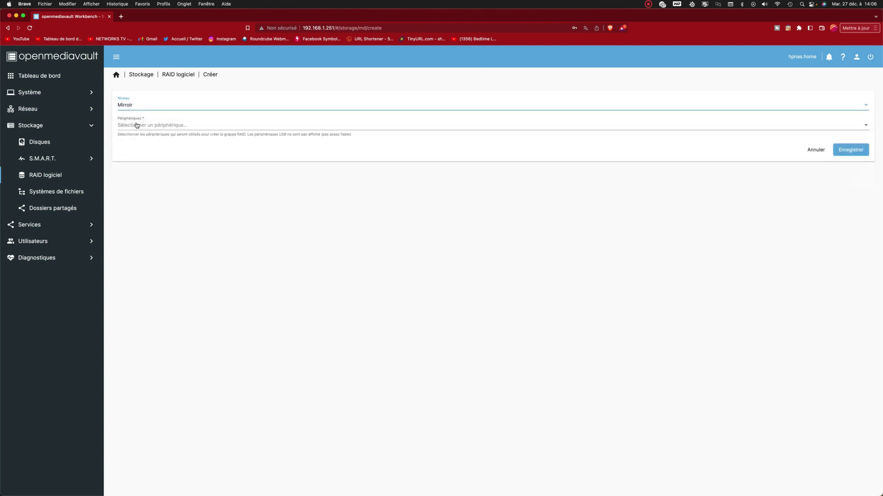
pyautogui.click(147, 125)
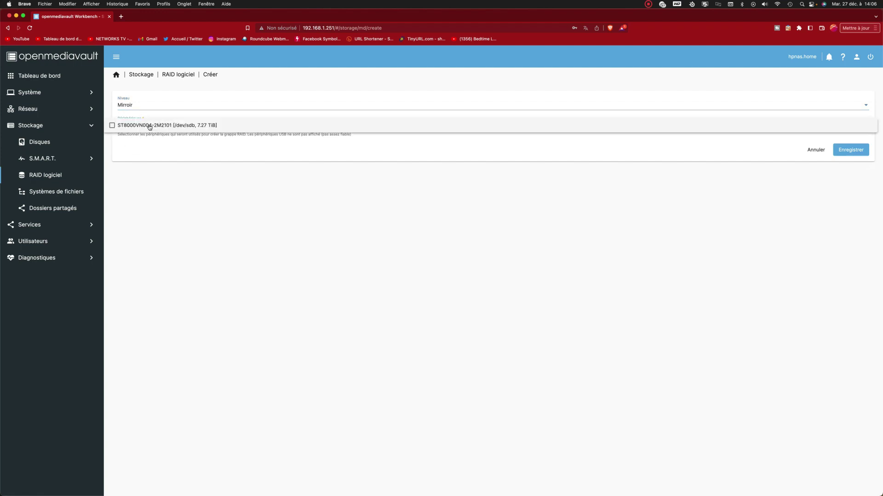
pyautogui.click(112, 126)
pyautogui.click(223, 199)
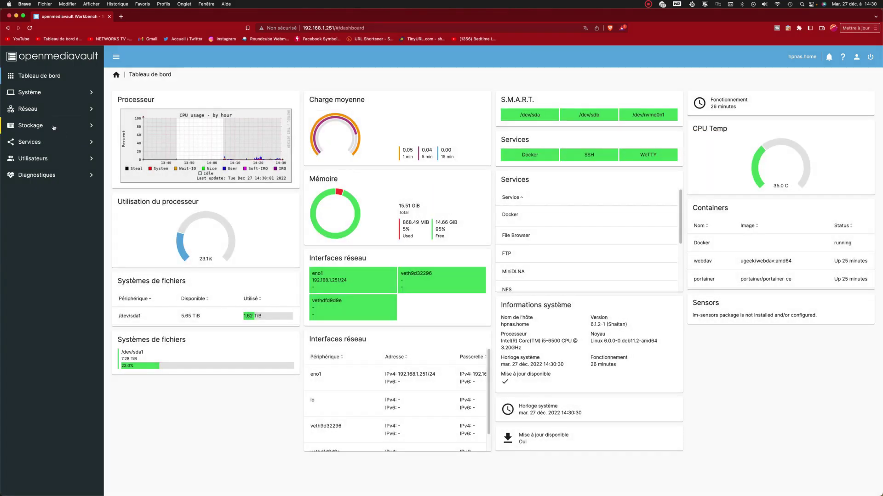
# Quick-wipe the /dev/sdb disk from Stockage > Disques
pyautogui.click(59, 130)
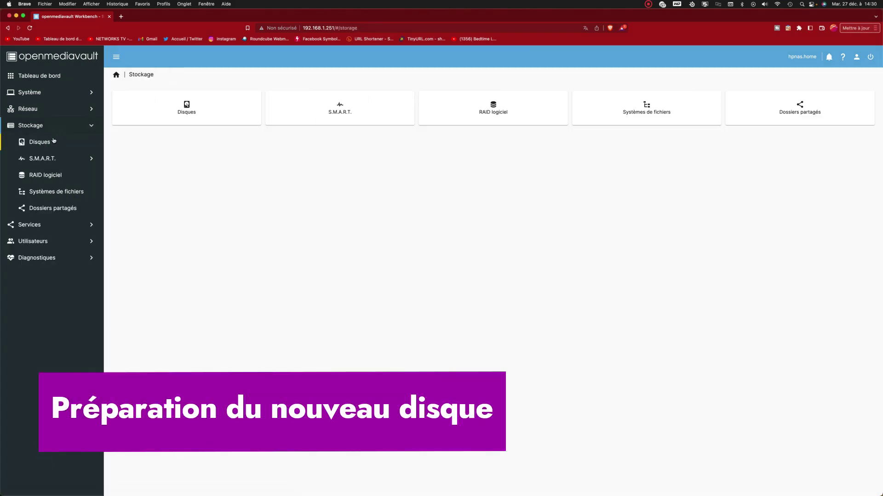
pyautogui.click(54, 142)
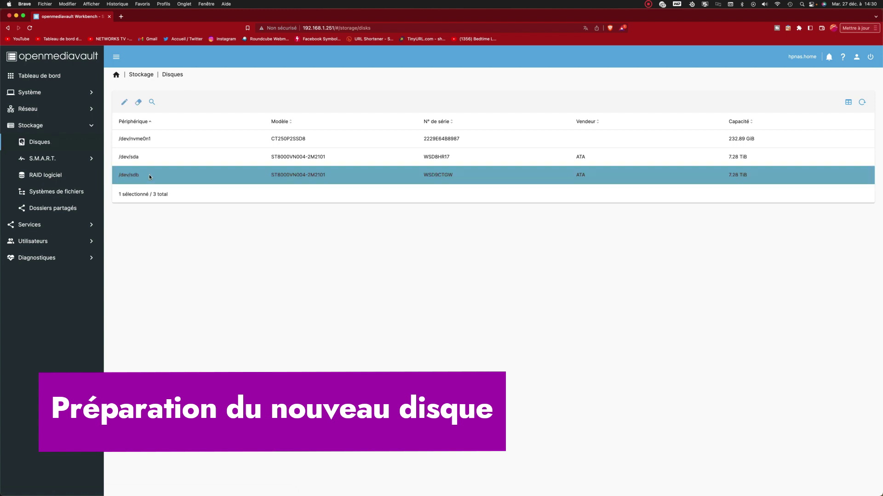
pyautogui.click(149, 175)
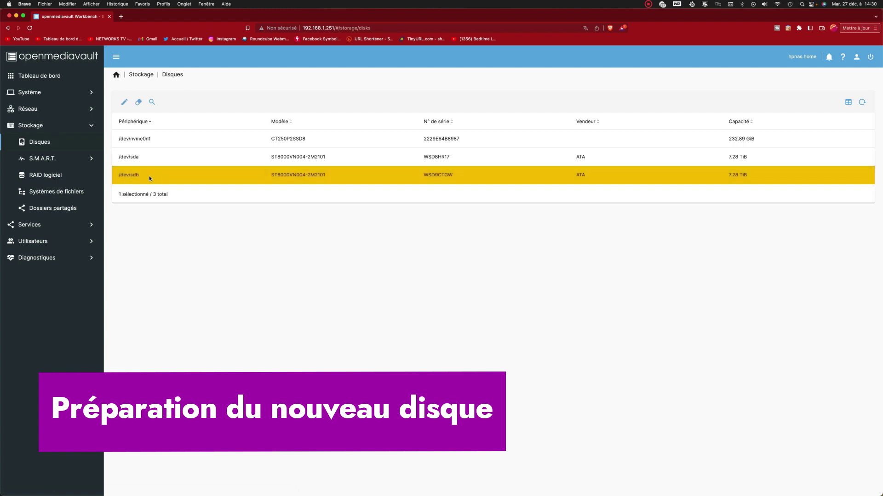
pyautogui.click(138, 102)
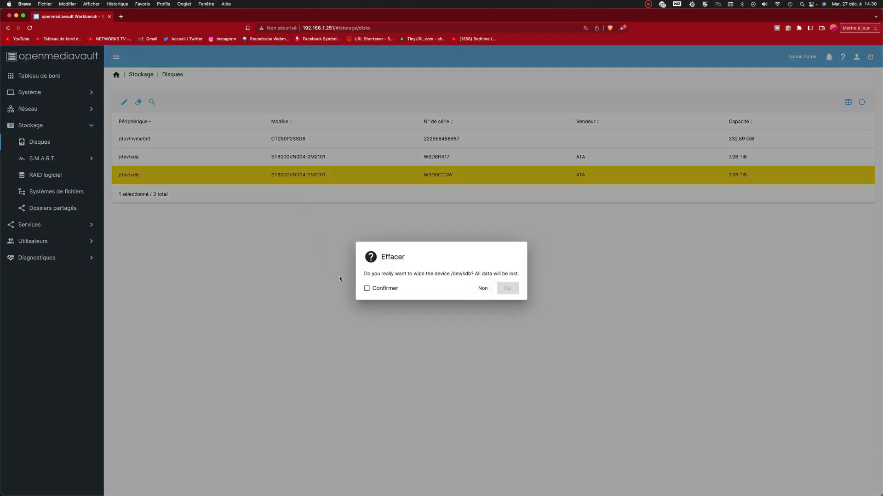
pyautogui.click(387, 288)
pyautogui.click(506, 289)
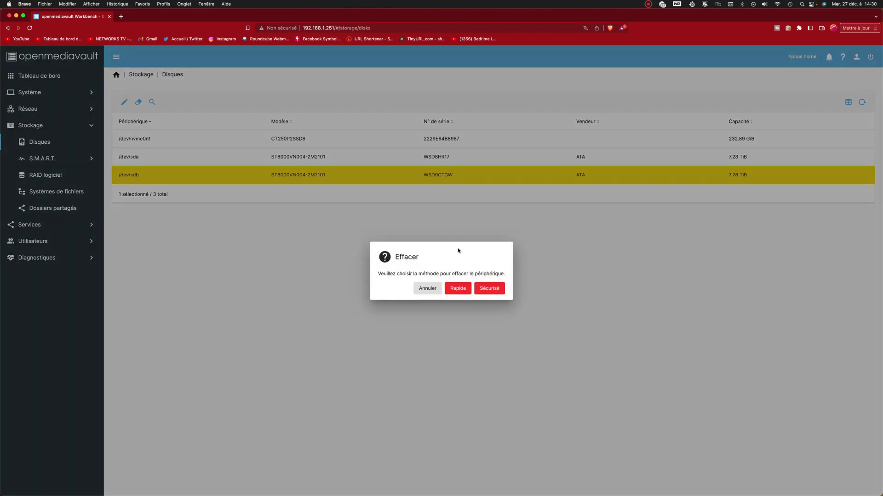
pyautogui.click(457, 288)
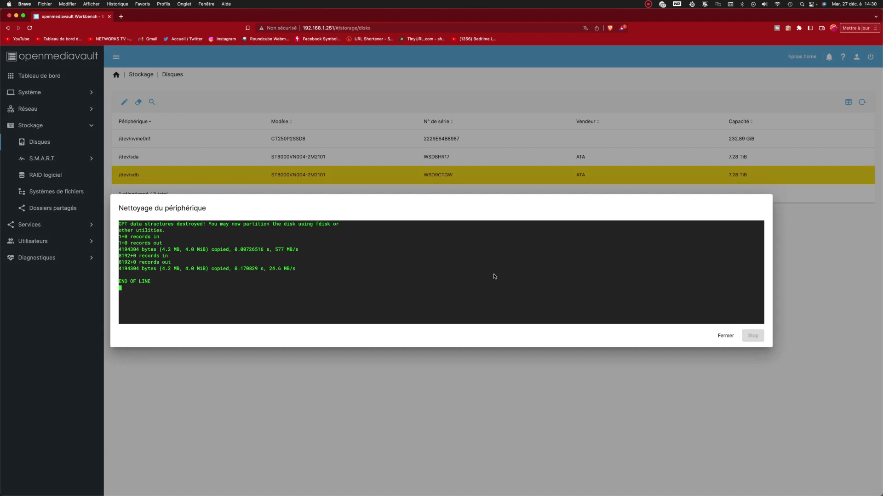
pyautogui.click(726, 336)
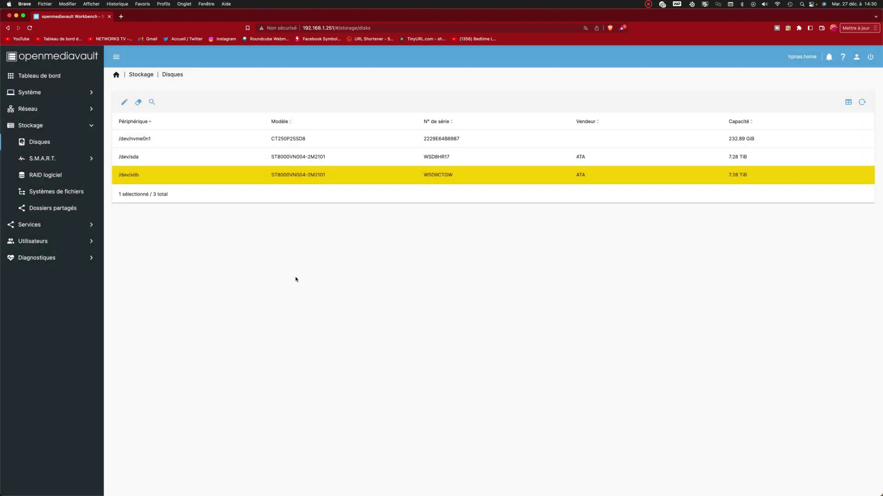
pyautogui.click(58, 192)
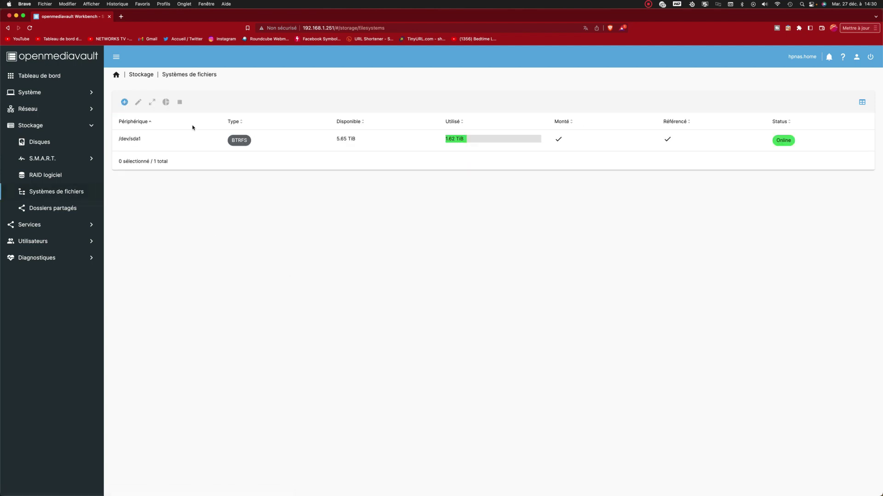
# Create a BTRFS file system on the ST8000VN004-2M2101 disk (/dev/sdb)
pyautogui.click(125, 103)
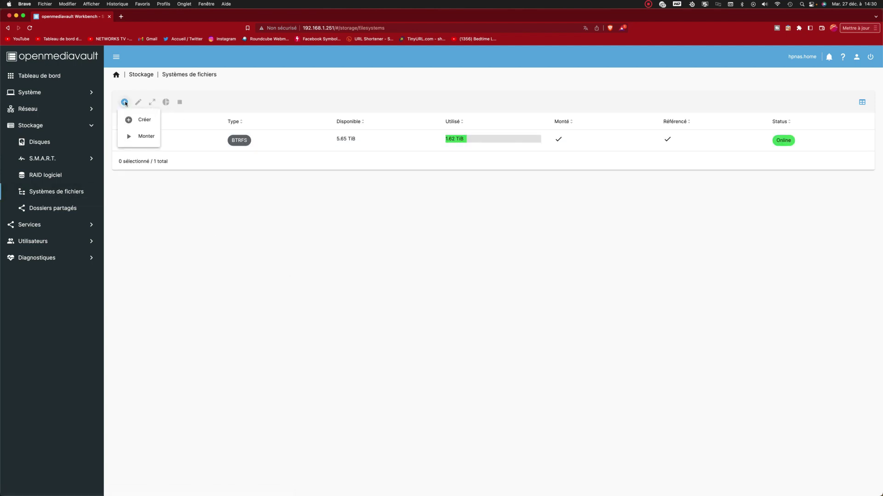
pyautogui.click(140, 121)
pyautogui.click(154, 105)
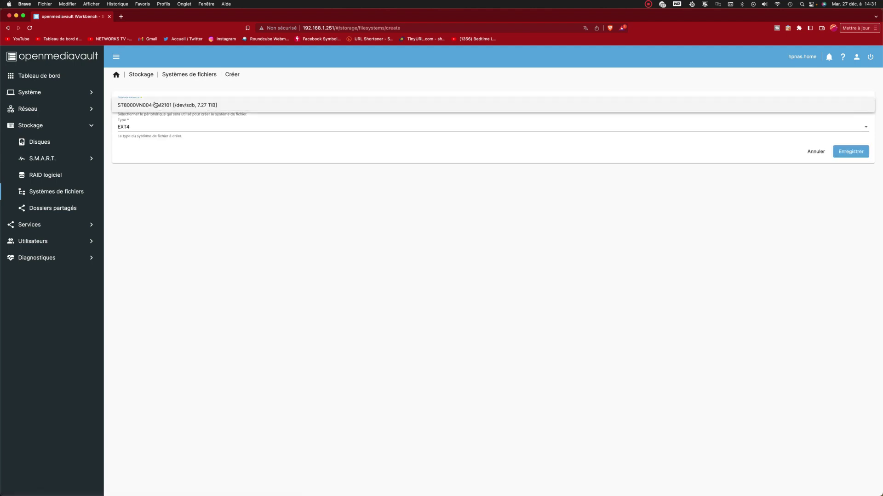
pyautogui.click(184, 109)
pyautogui.click(149, 123)
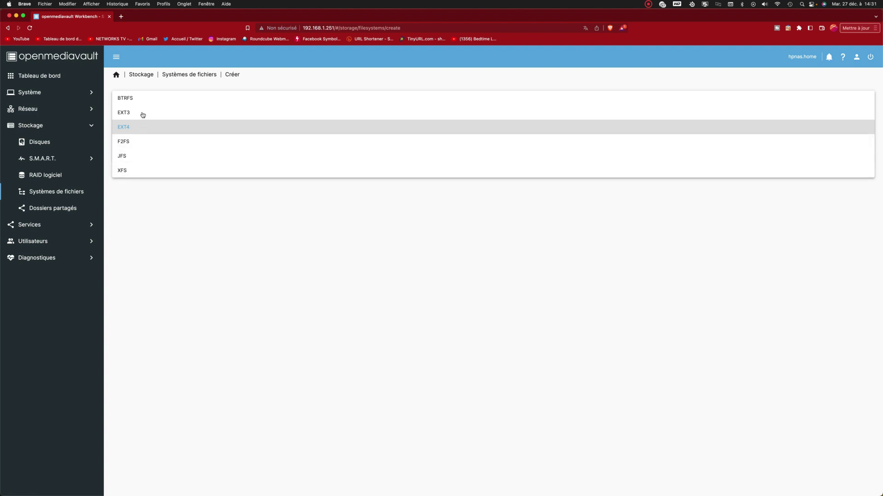
pyautogui.click(134, 98)
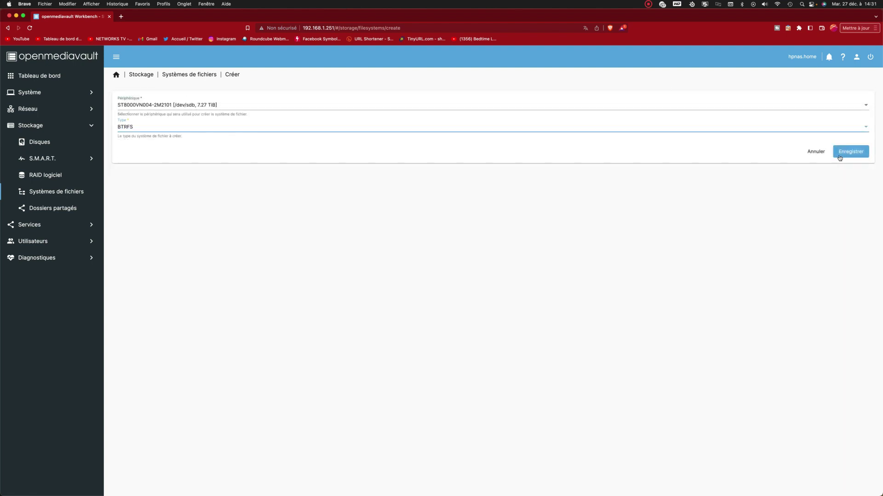
pyautogui.click(849, 151)
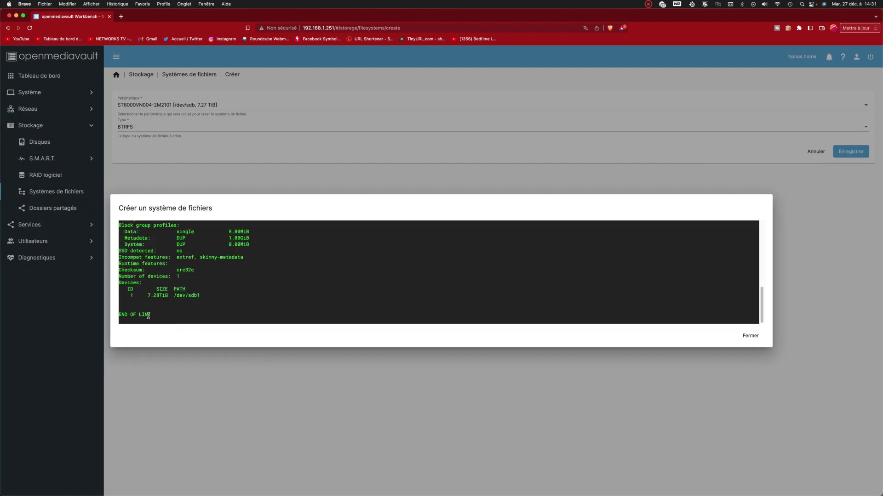
pyautogui.click(750, 335)
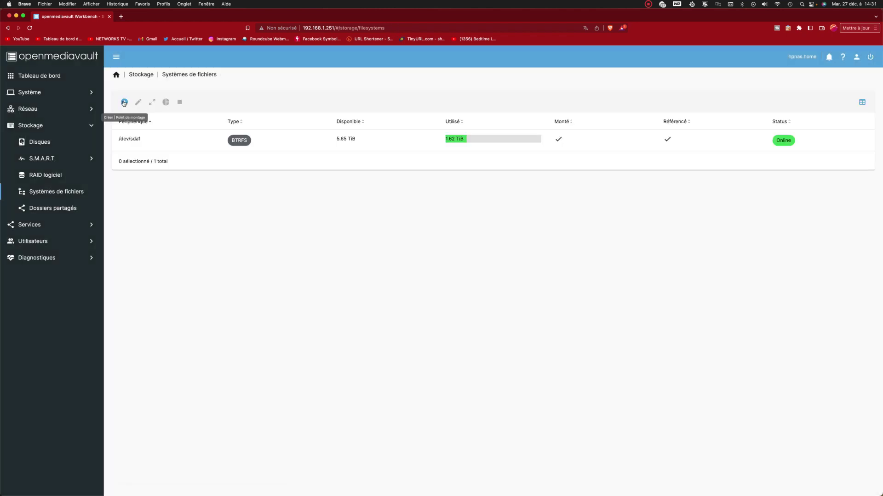
# Mount the new /dev/sdb1 file system
pyautogui.click(123, 103)
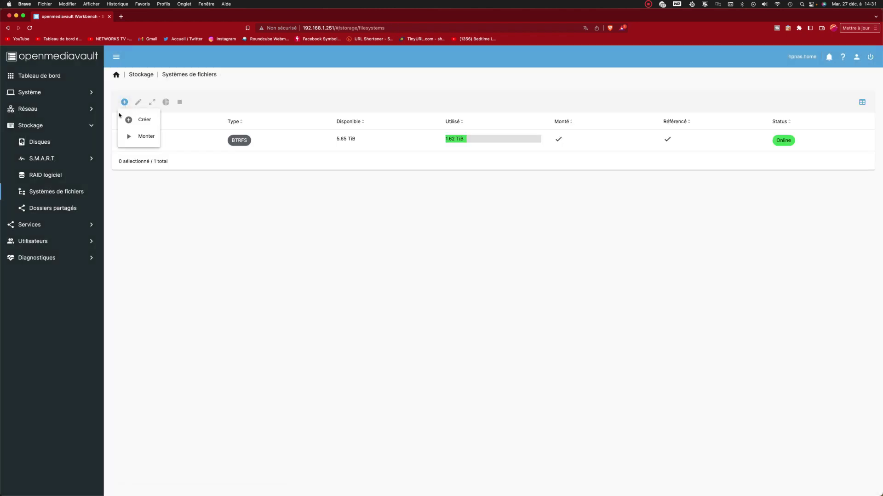
pyautogui.click(143, 137)
pyautogui.click(157, 109)
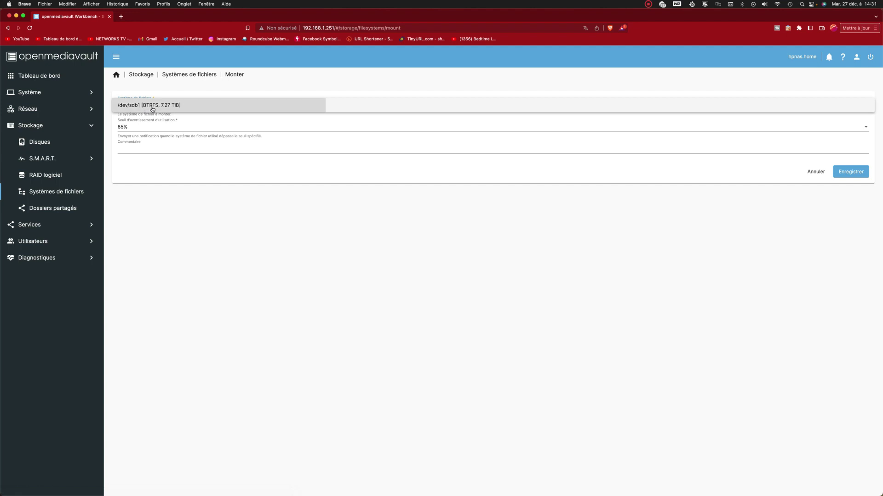
pyautogui.click(153, 108)
pyautogui.click(833, 174)
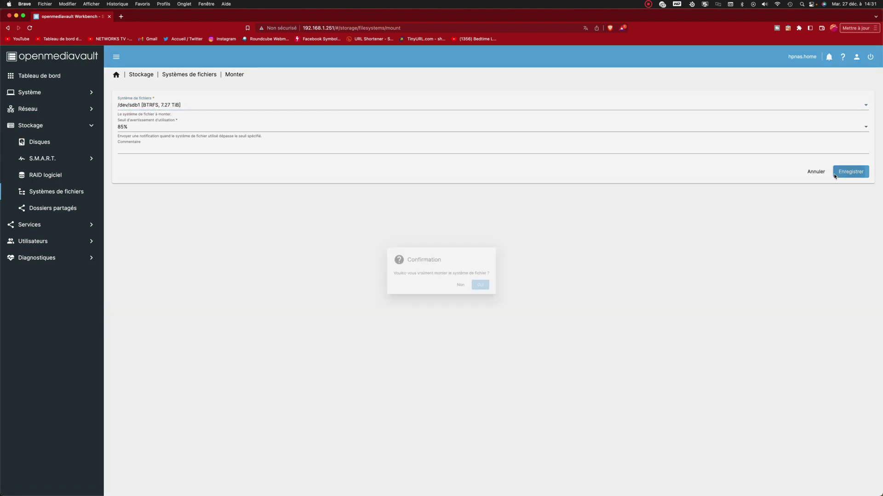
pyautogui.click(495, 289)
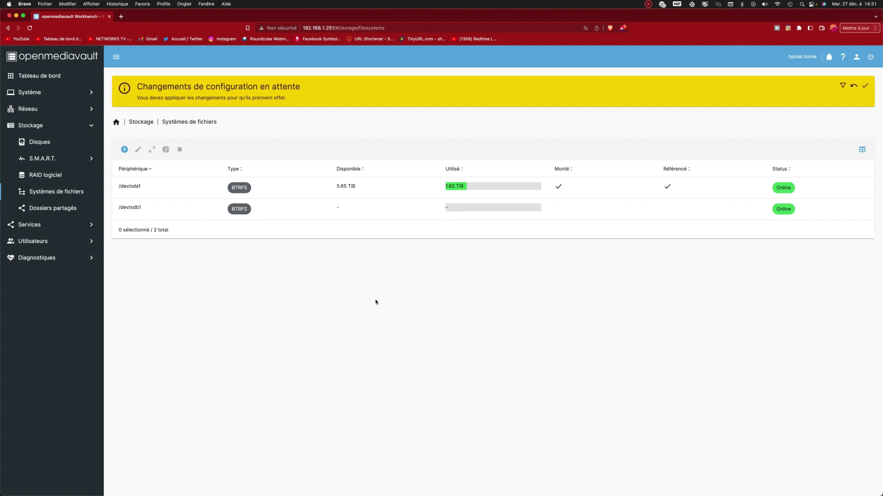
# Apply the pending configuration changes and return to the dashboard
pyautogui.click(864, 86)
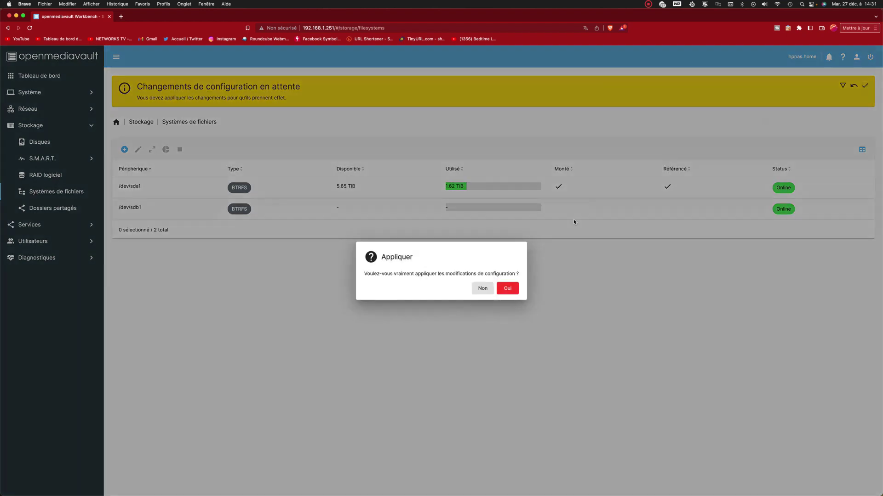
pyautogui.click(506, 290)
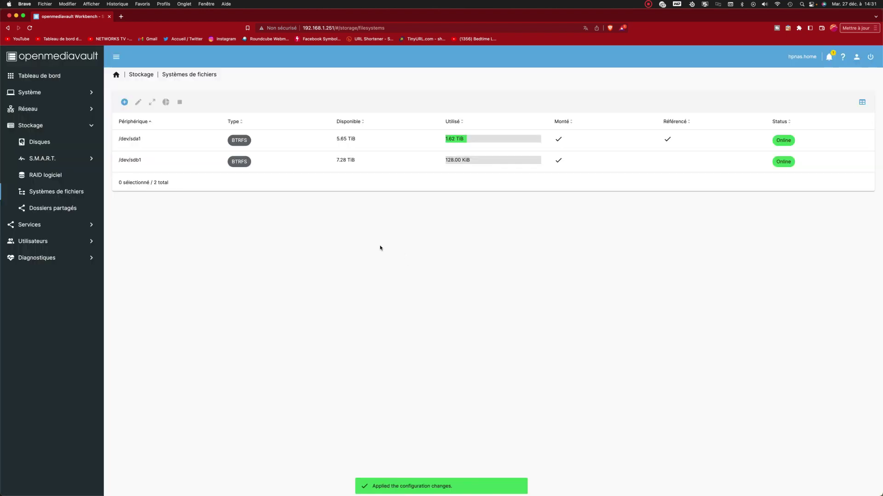
pyautogui.click(135, 141)
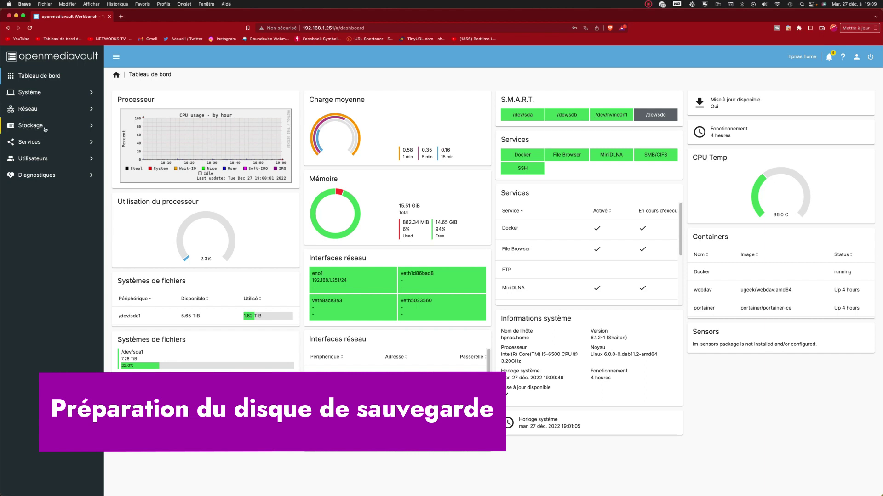
# Quick-wipe the 3.64 TiB Expansion disk /dev/sdc
pyautogui.click(44, 129)
pyautogui.click(40, 142)
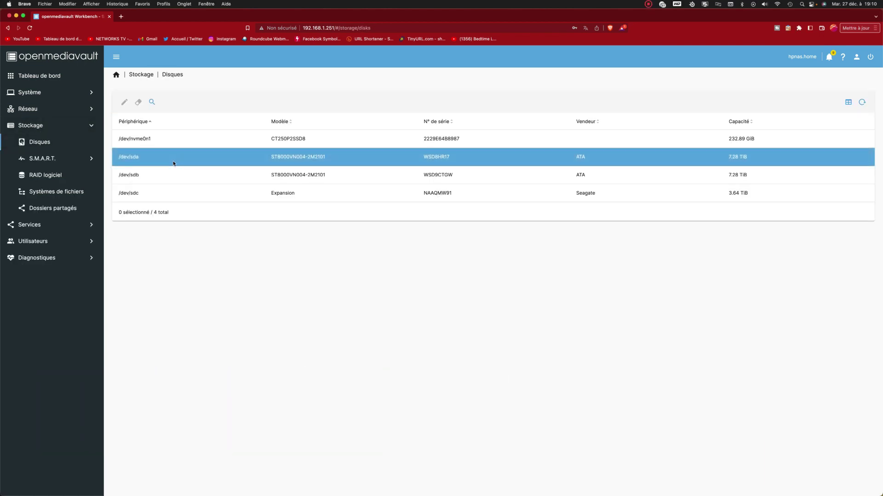
pyautogui.click(170, 194)
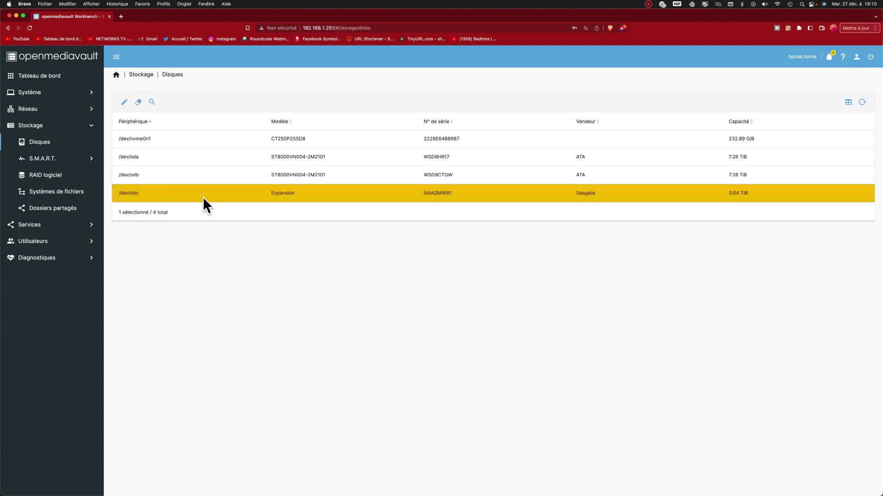
pyautogui.click(139, 103)
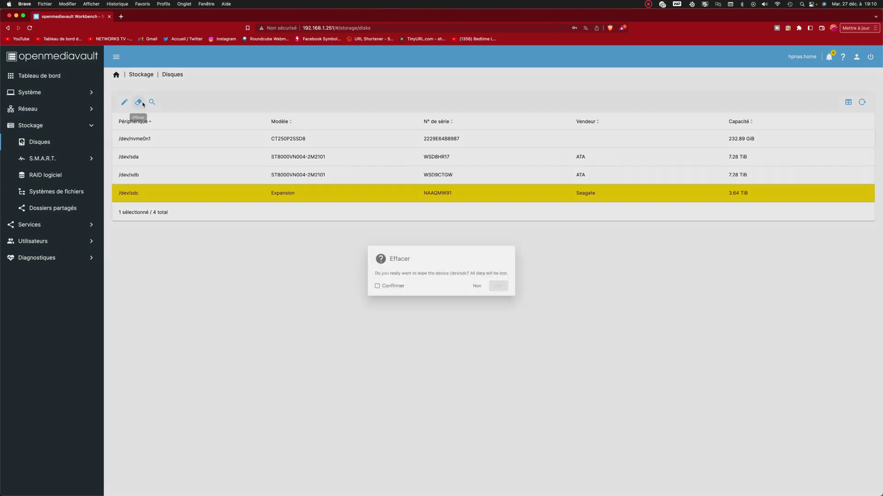
pyautogui.click(385, 288)
pyautogui.click(508, 289)
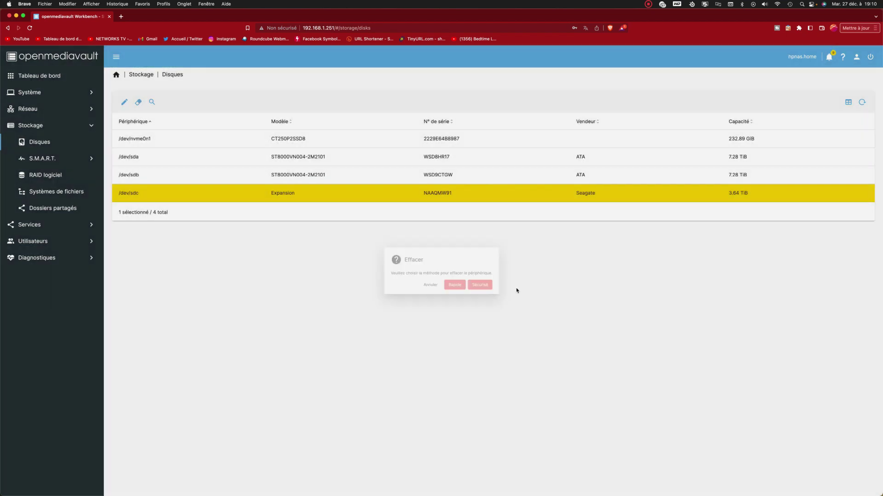
pyautogui.click(468, 288)
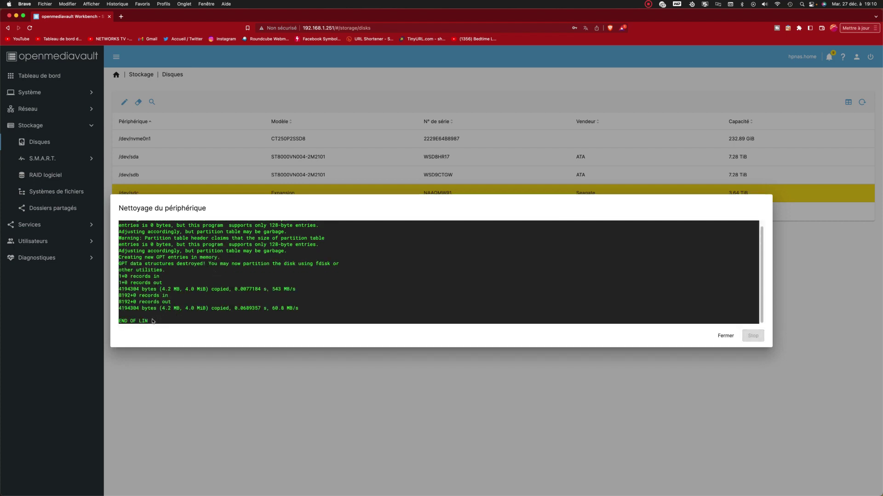
pyautogui.click(730, 338)
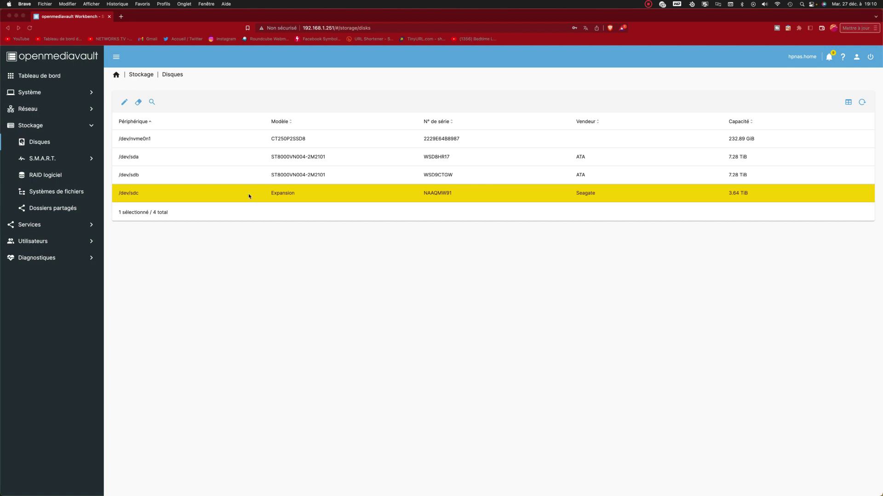
pyautogui.click(51, 194)
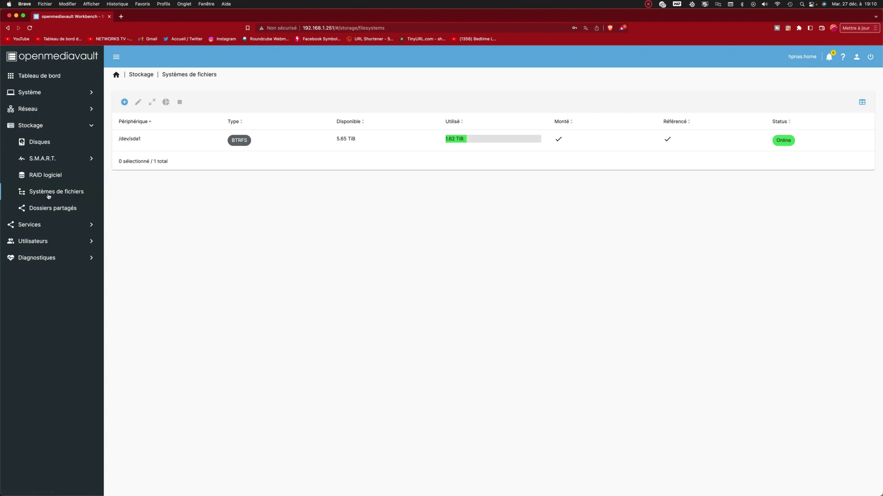
# Format the Expansion disk /dev/sdc with a BTRFS file system
pyautogui.click(125, 102)
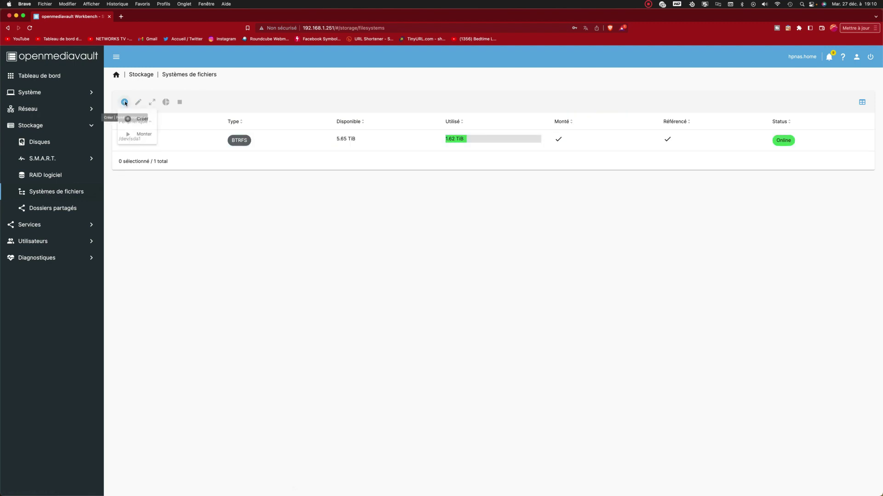
pyautogui.click(138, 119)
pyautogui.click(146, 107)
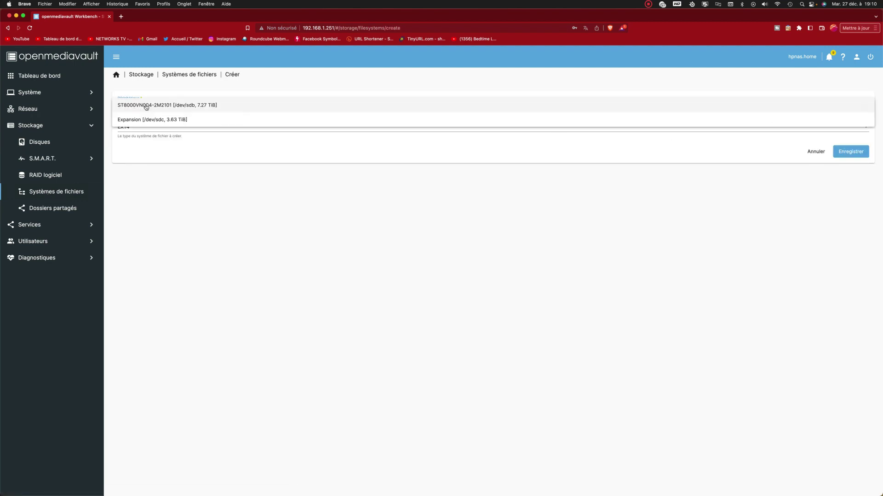
pyautogui.click(143, 120)
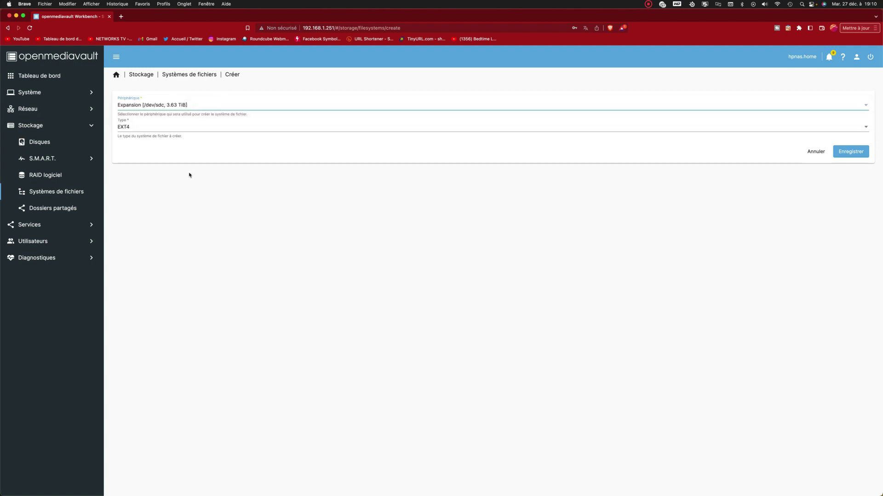
pyautogui.click(215, 127)
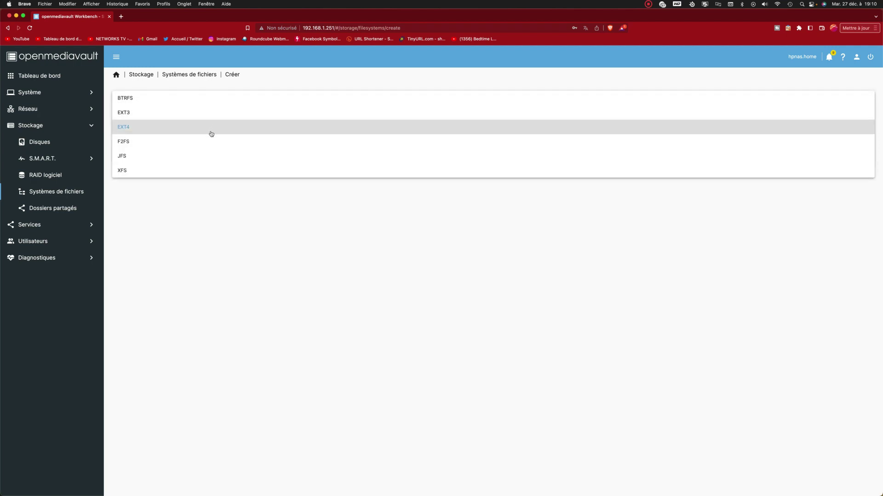
pyautogui.click(162, 99)
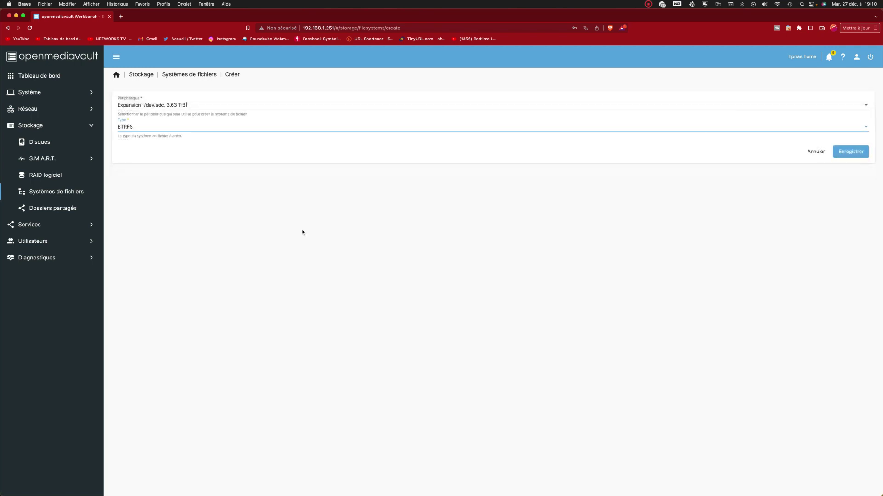
pyautogui.click(856, 153)
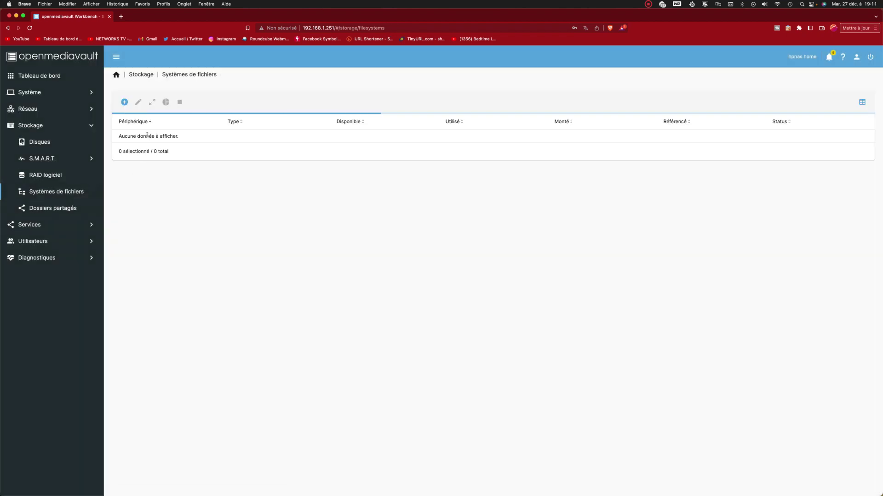
# Mount the new /dev/sdc1 BTRFS file system
pyautogui.click(124, 102)
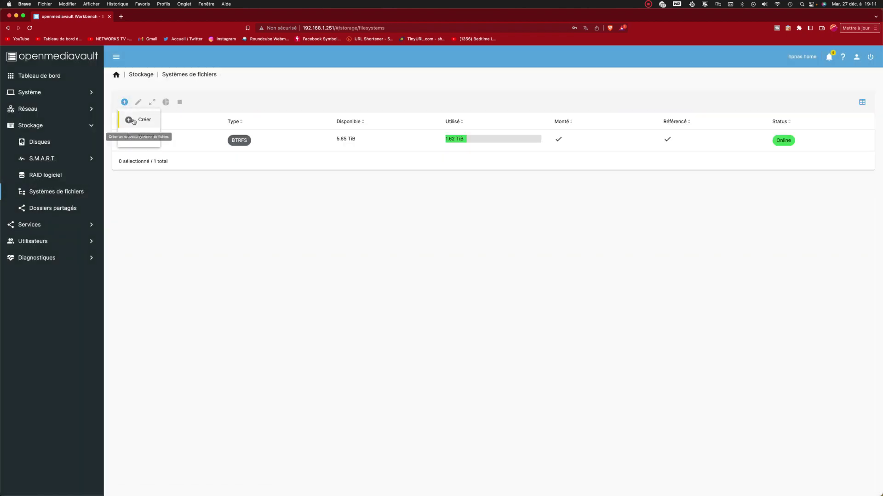
pyautogui.click(140, 138)
pyautogui.click(143, 105)
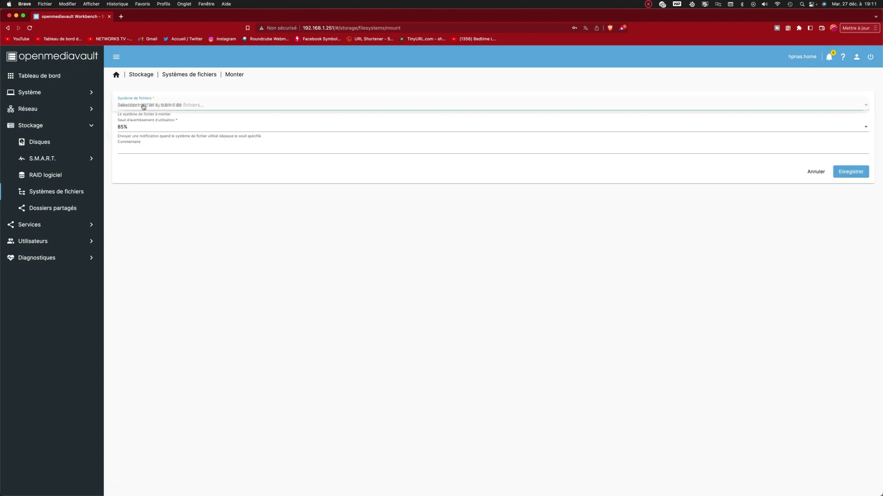
pyautogui.click(165, 110)
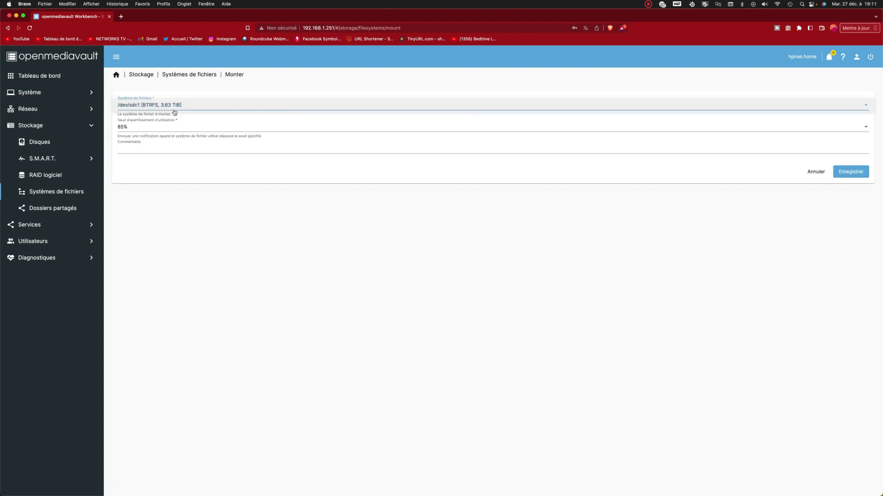
pyautogui.click(850, 173)
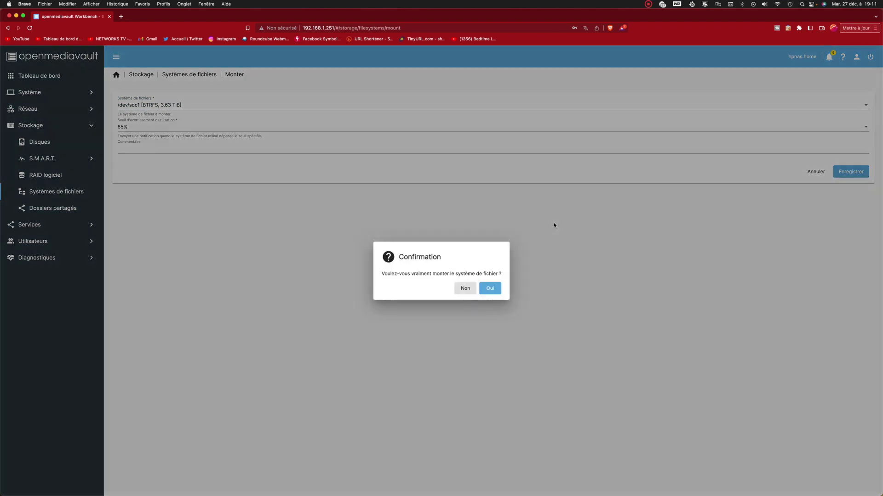
pyautogui.click(489, 294)
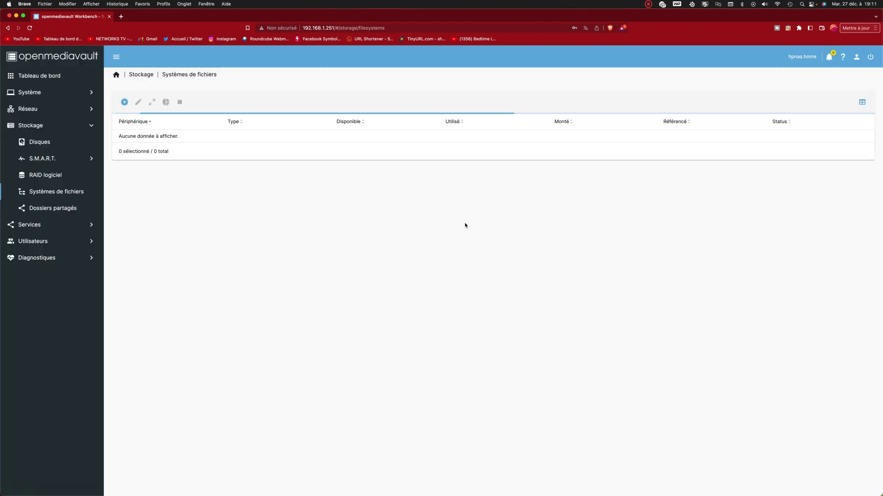
# Apply the pending configuration changes, then go to the Système section
pyautogui.click(129, 160)
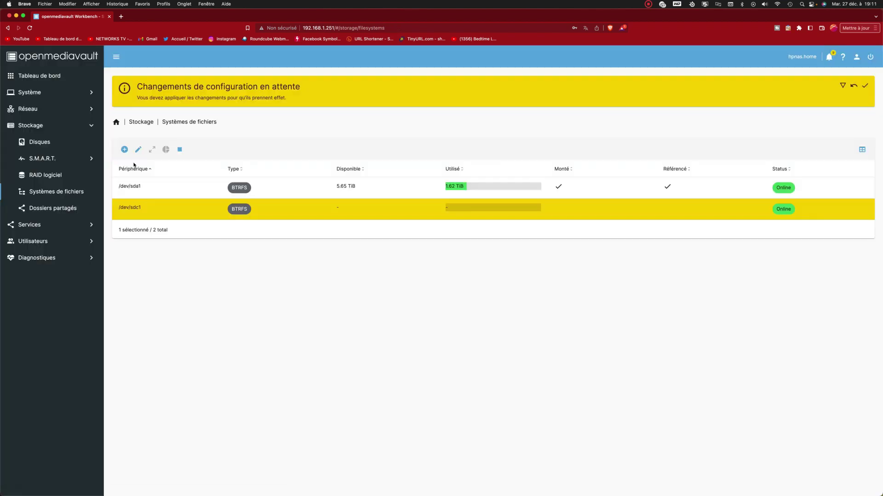
pyautogui.click(865, 86)
pyautogui.click(508, 288)
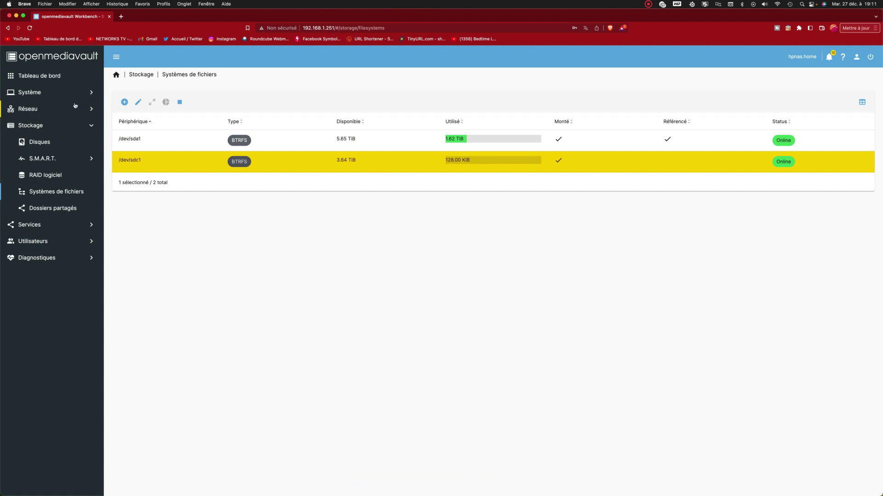
pyautogui.click(62, 78)
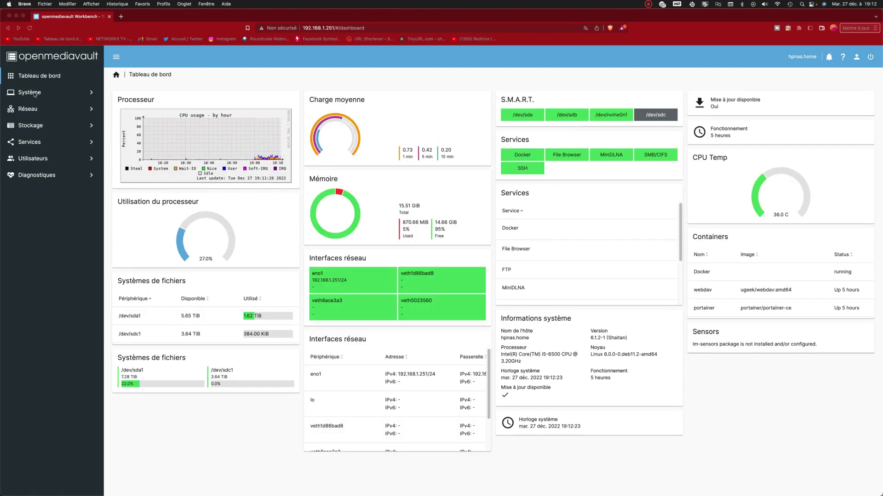
pyautogui.click(34, 93)
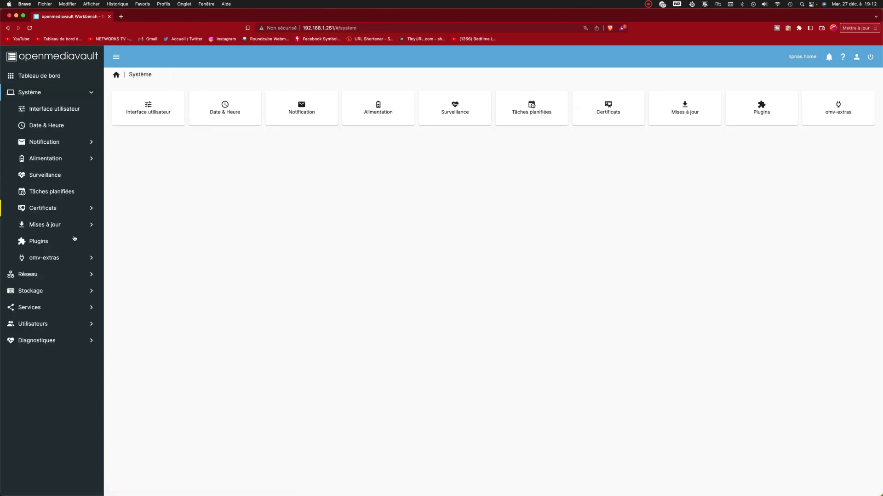
# Install the openmediavault-wetty plugin from Système > Plugins
pyautogui.click(39, 242)
pyautogui.scroll(-15, 346, 313)
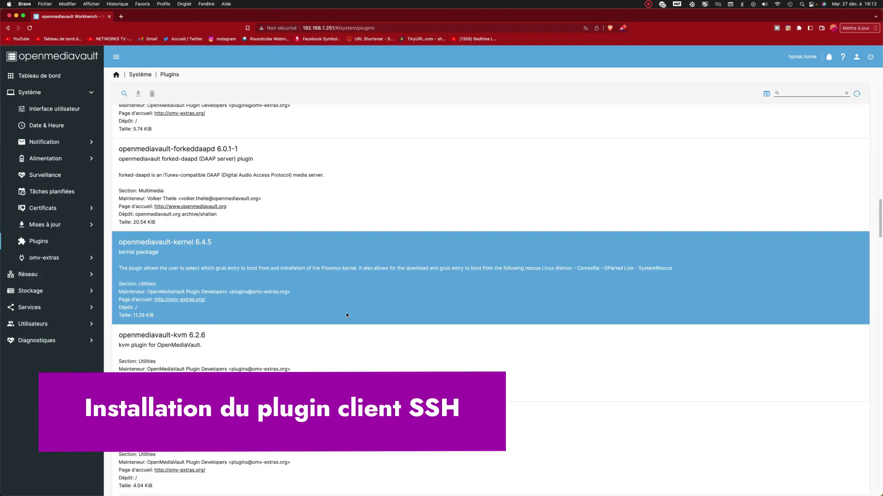
pyautogui.scroll(-10, 345, 317)
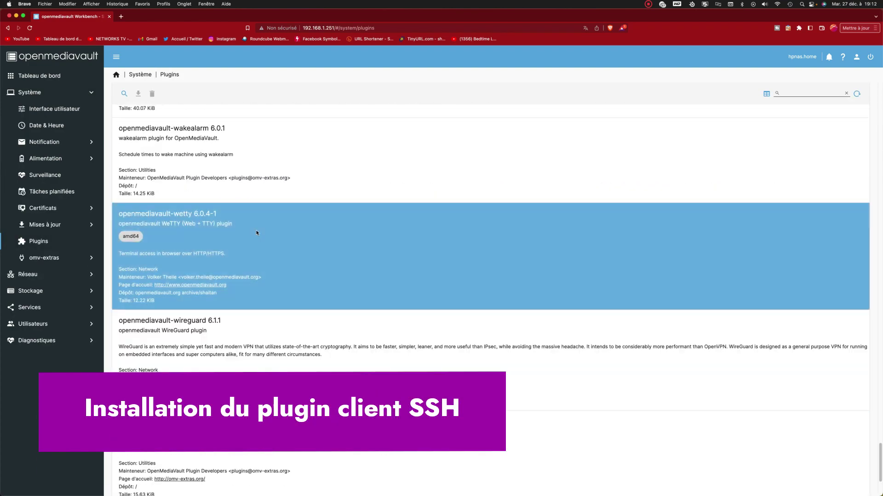
pyautogui.click(278, 242)
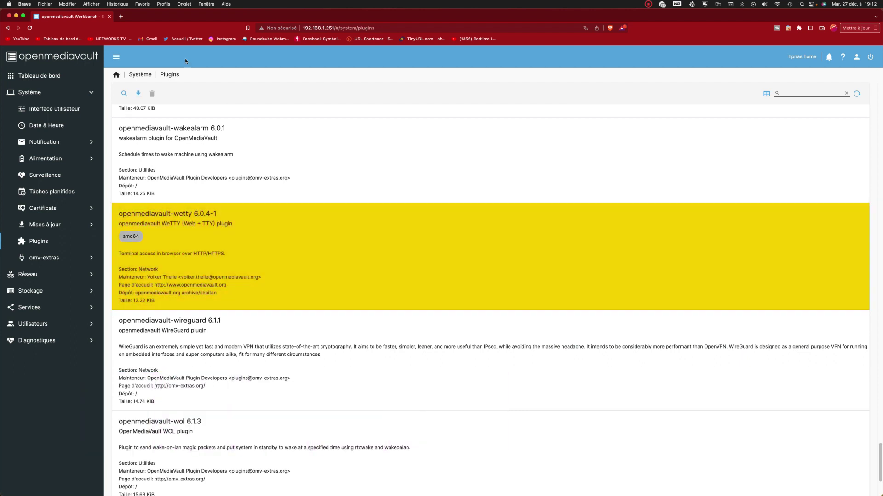
pyautogui.click(138, 95)
pyautogui.click(426, 288)
pyautogui.click(477, 289)
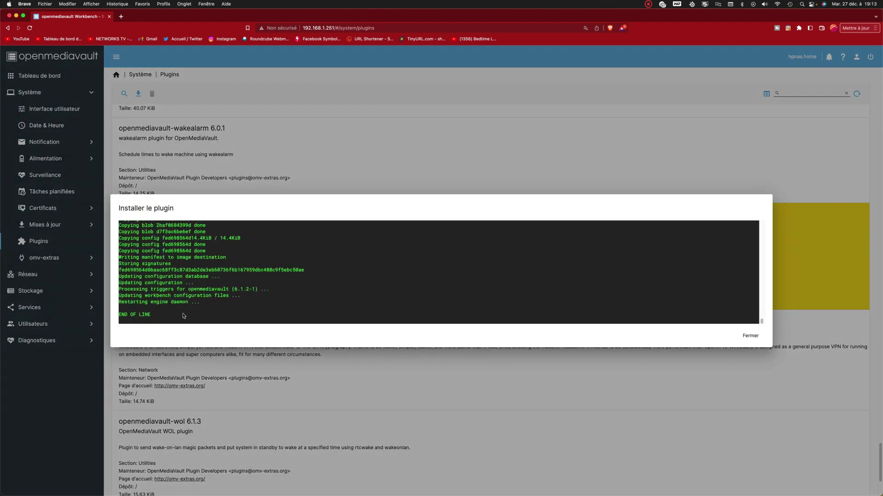
pyautogui.click(750, 336)
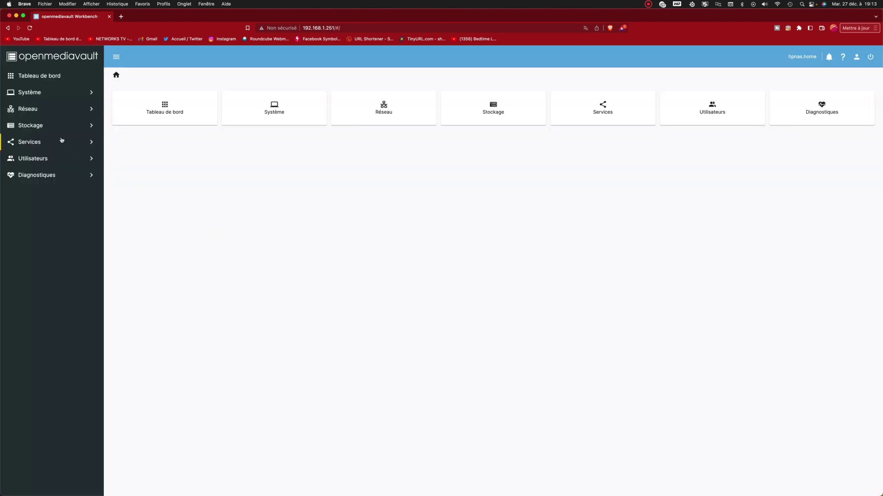
# Enable the WeTTY service on port 2222, save it, and apply the configuration changes
pyautogui.click(42, 143)
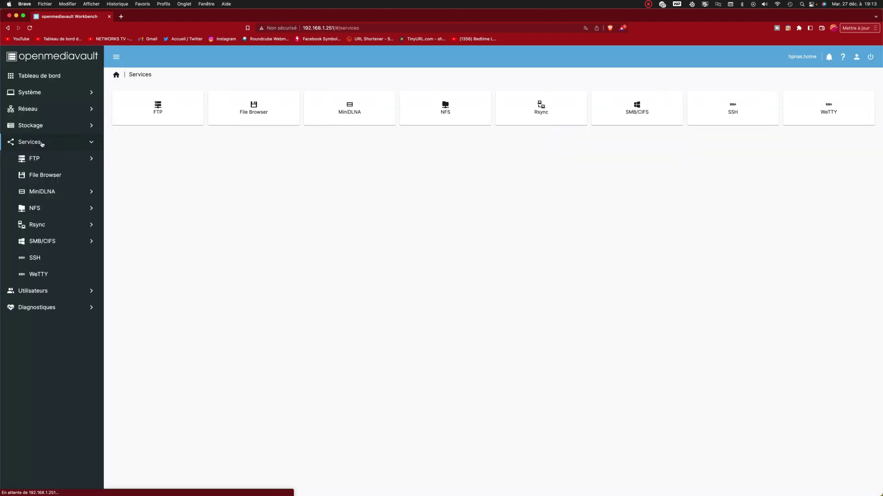
pyautogui.click(42, 275)
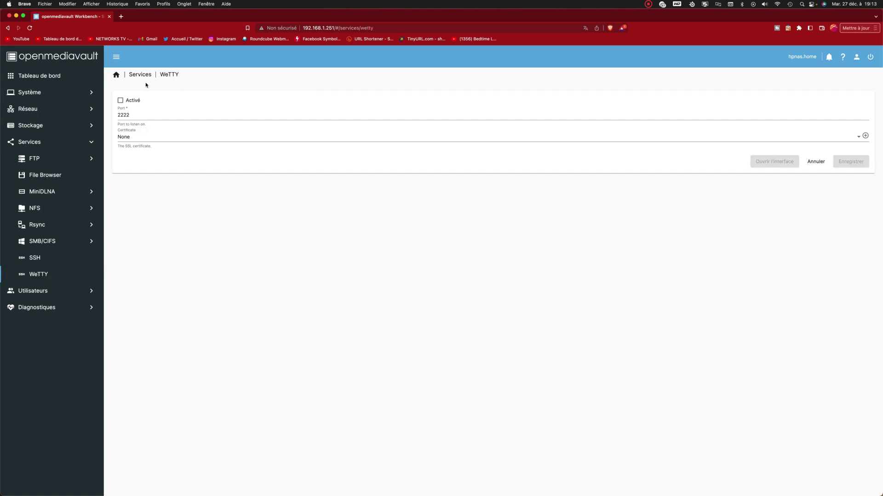
pyautogui.click(121, 100)
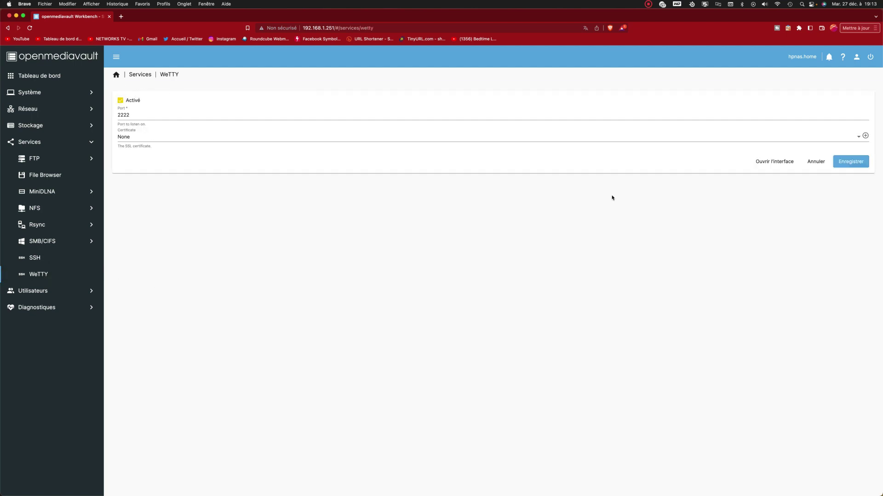
pyautogui.click(852, 163)
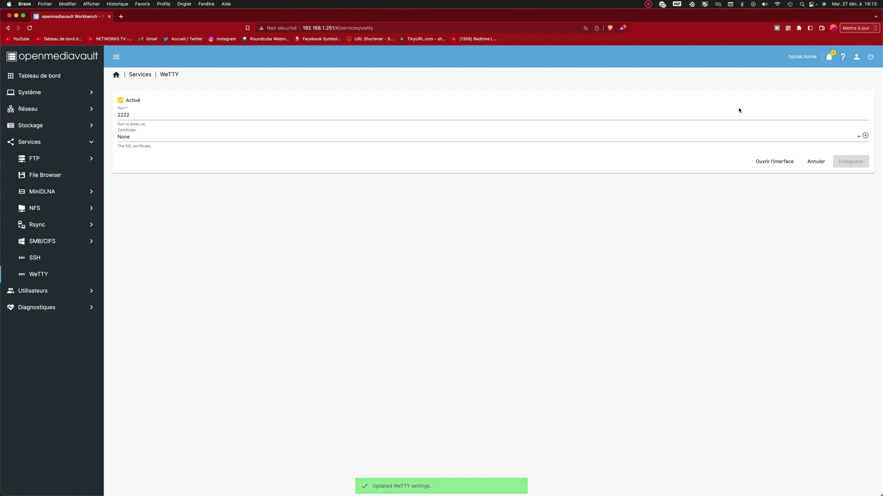
pyautogui.click(868, 86)
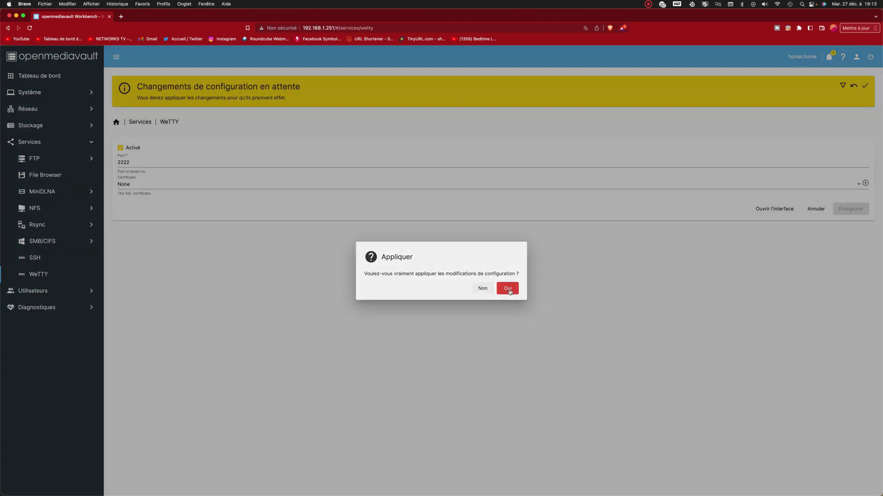
pyautogui.click(507, 288)
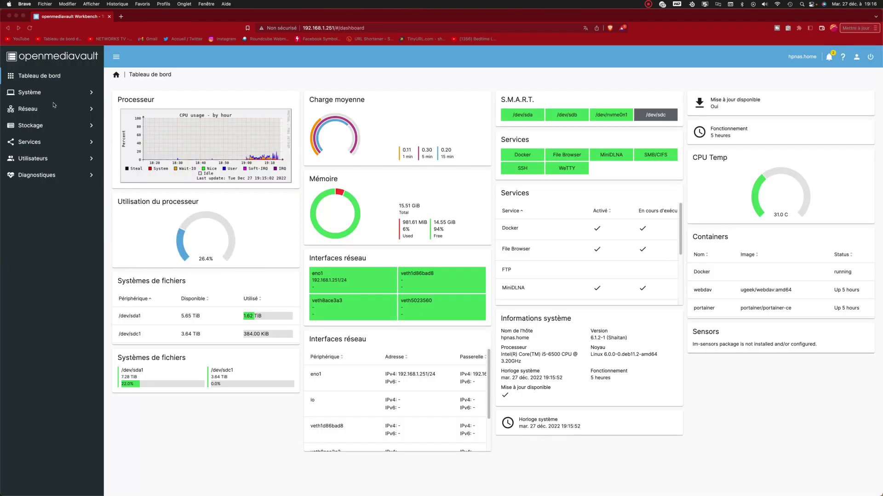
# Install the openmediavault-usbbackup 6.0.1-1 plugin from the System plugins list
pyautogui.click(39, 94)
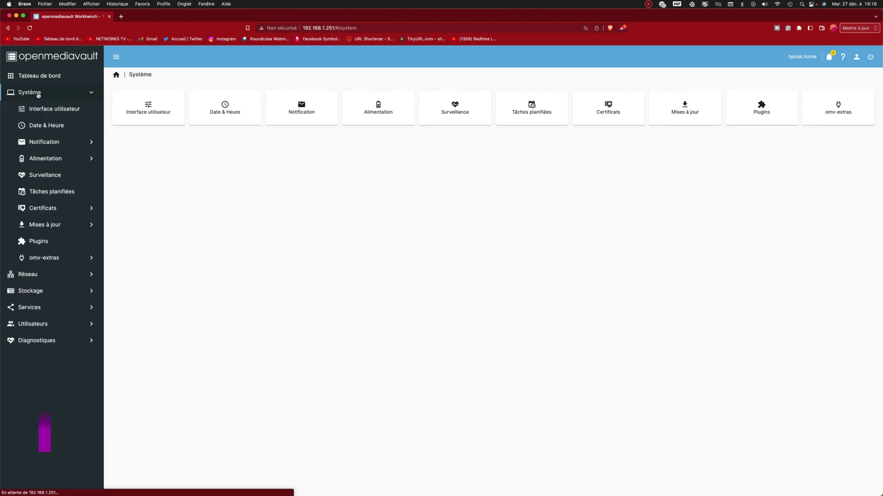
pyautogui.click(58, 235)
pyautogui.scroll(-20, 347, 345)
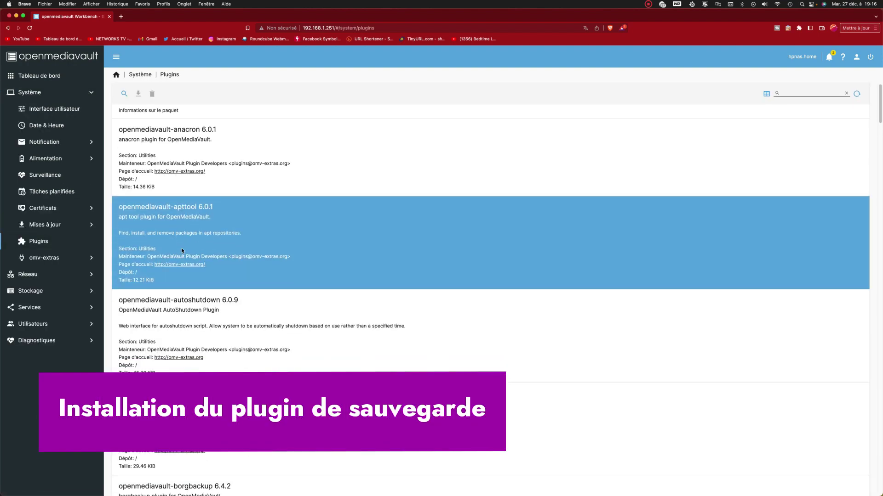
pyautogui.scroll(-5, 347, 345)
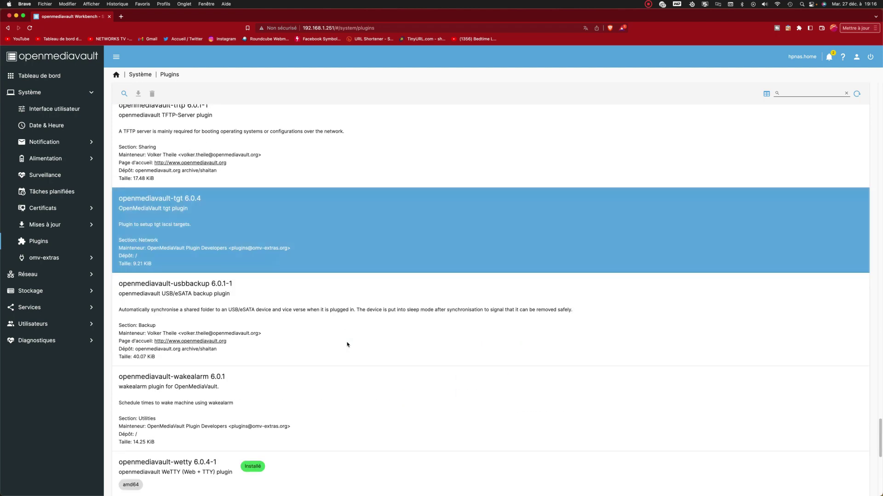
pyautogui.click(257, 325)
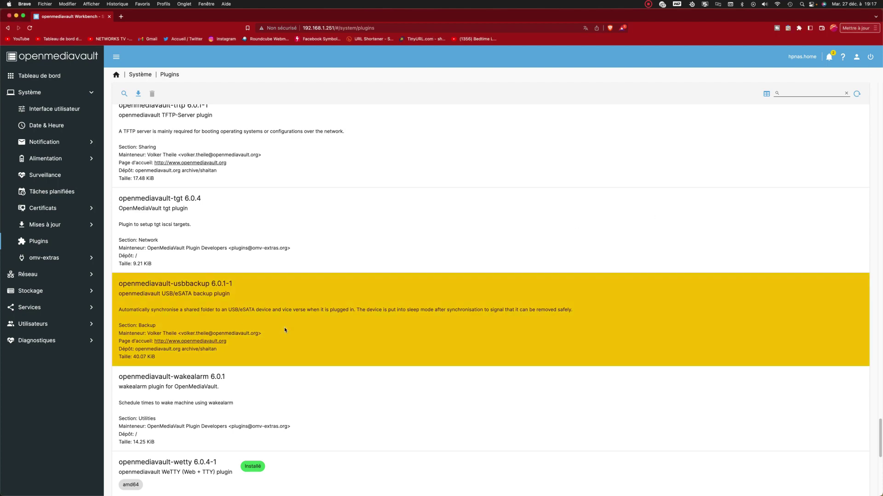
pyautogui.click(138, 93)
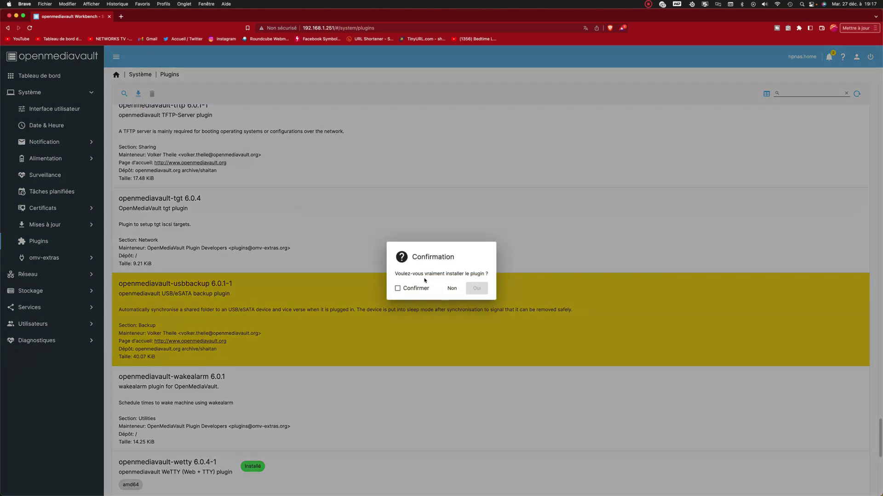
pyautogui.click(404, 286)
pyautogui.click(472, 286)
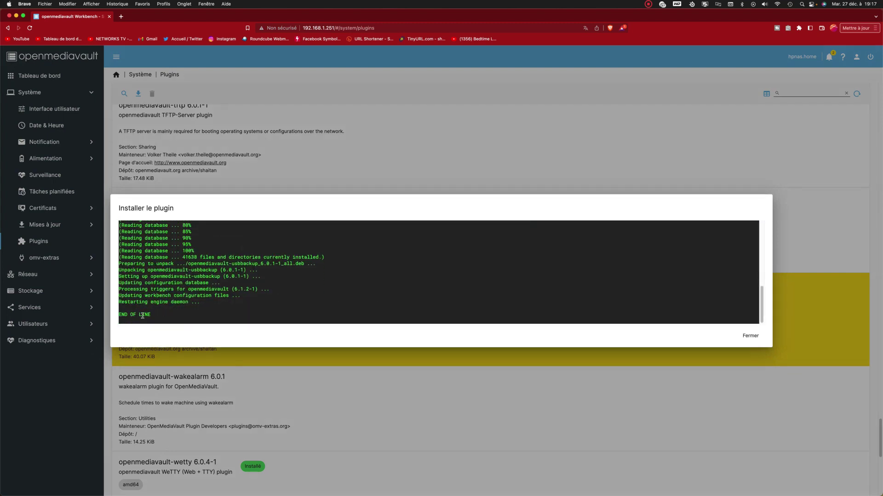
pyautogui.click(749, 336)
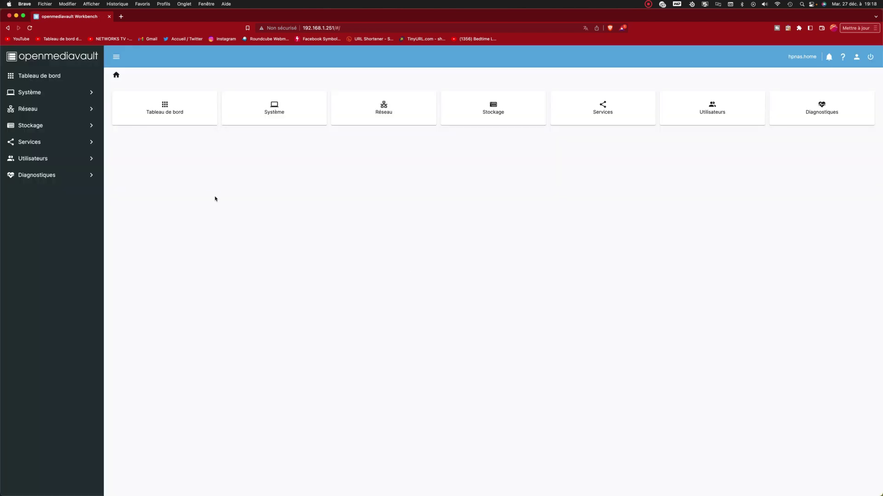
# Start a new USB backup job copying the / shared folder to external storage
pyautogui.click(37, 143)
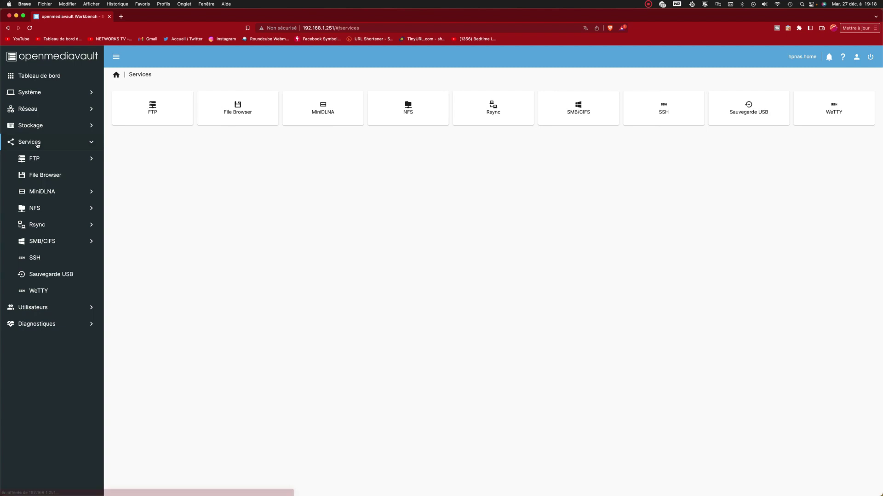
pyautogui.click(43, 275)
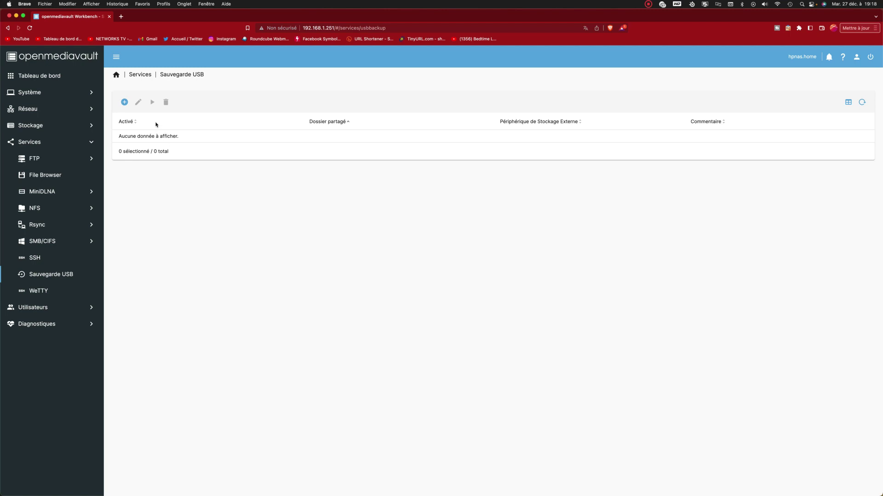
pyautogui.click(124, 102)
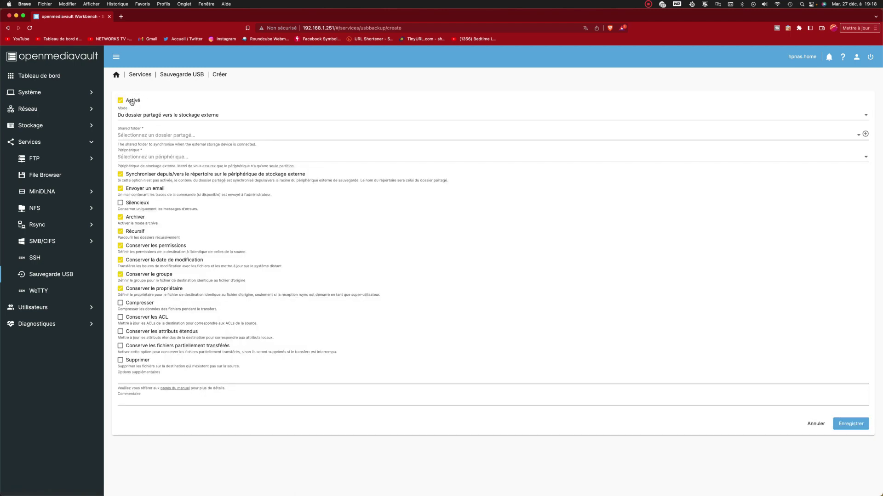
pyautogui.click(156, 115)
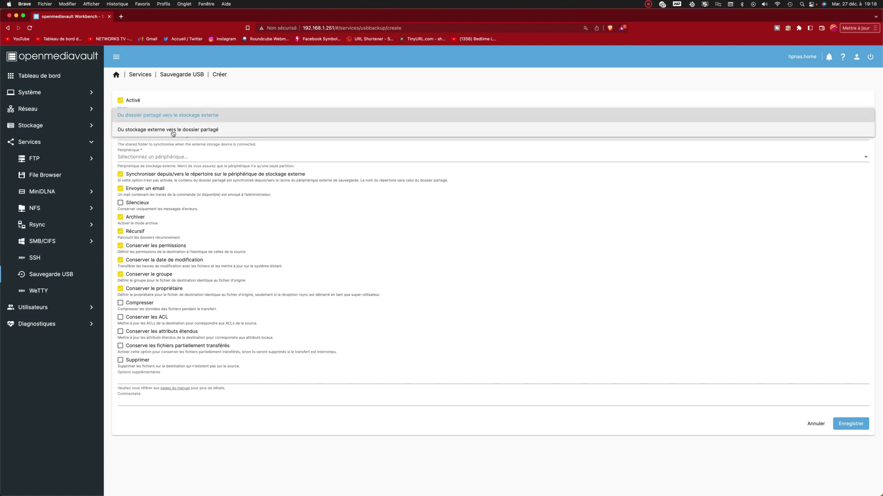
pyautogui.click(173, 116)
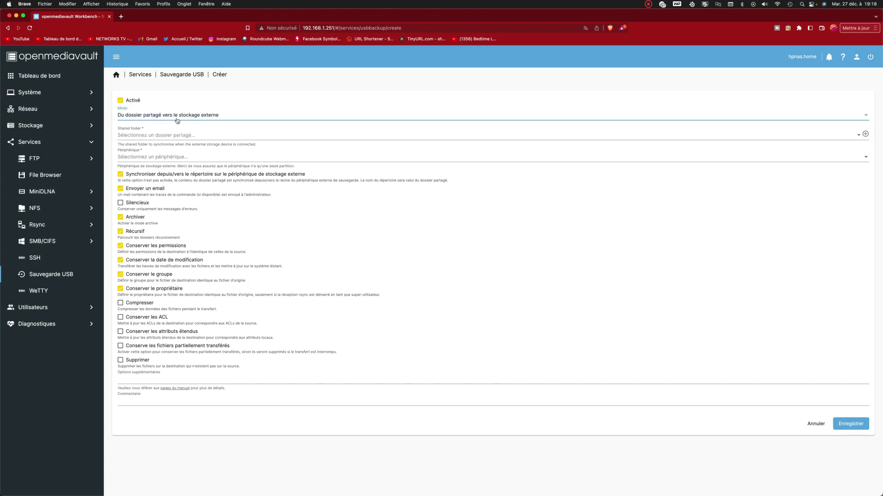
pyautogui.click(164, 139)
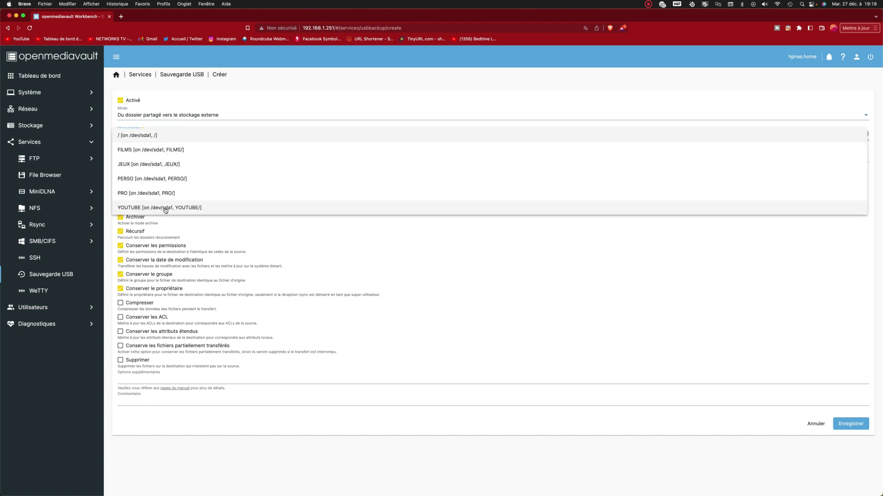
pyautogui.click(157, 136)
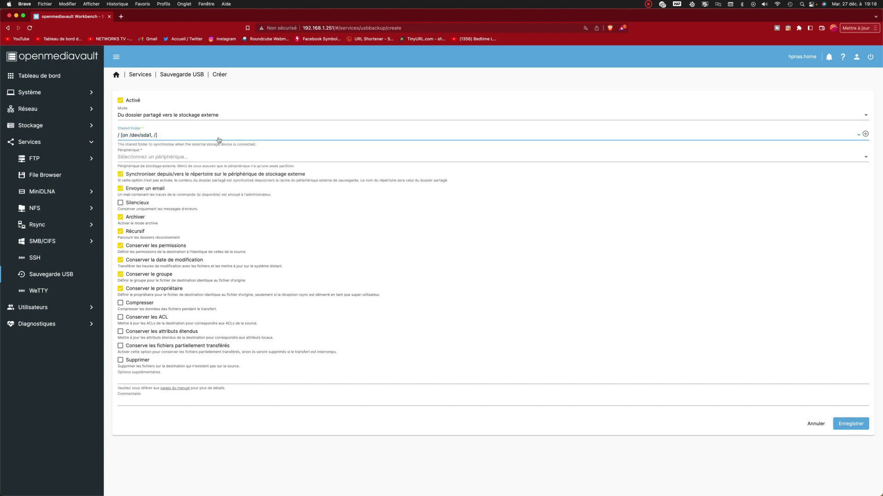
# Target the Expansion [/dev/sdc] disk, save the job, and apply the changes
pyautogui.click(188, 158)
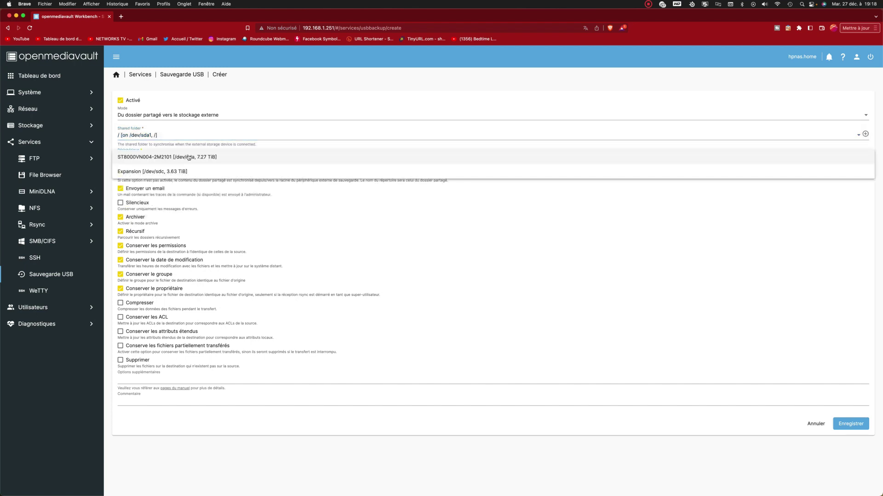
pyautogui.click(186, 172)
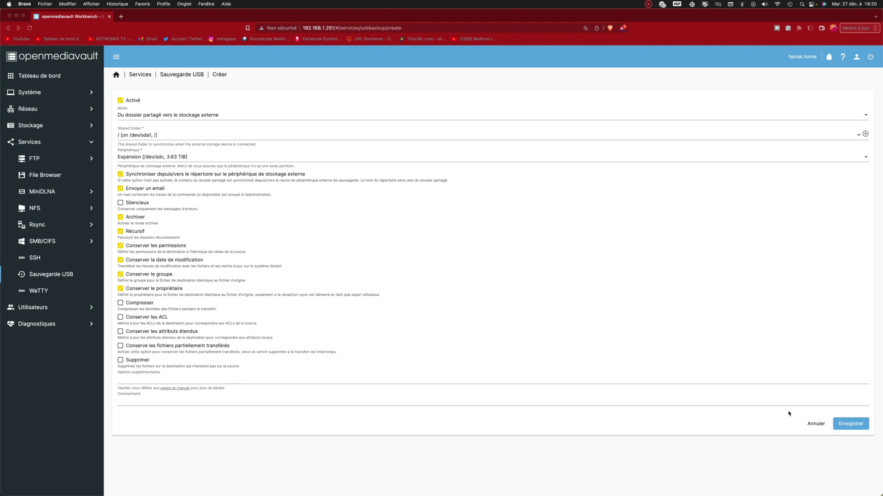
pyautogui.click(850, 424)
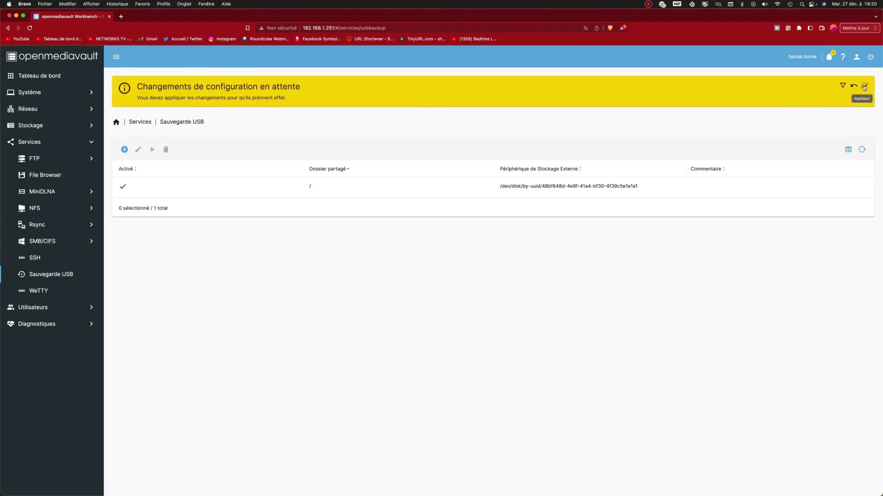
pyautogui.click(864, 85)
pyautogui.click(507, 289)
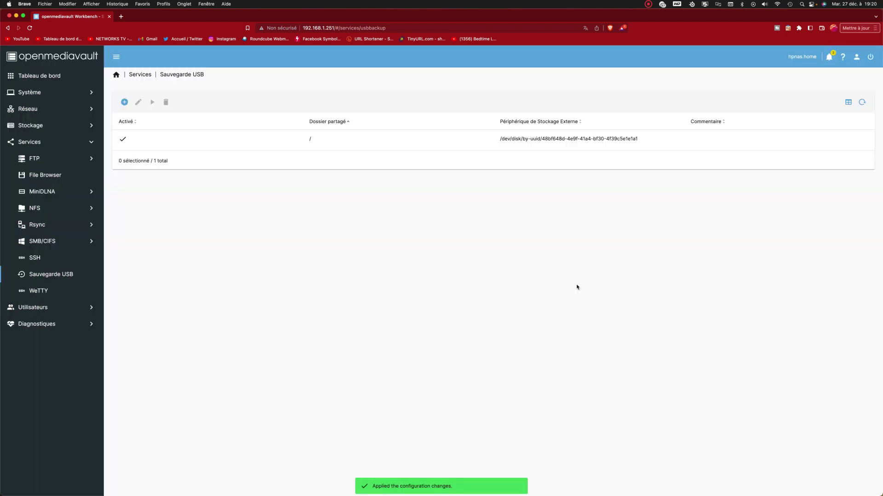
pyautogui.click(173, 135)
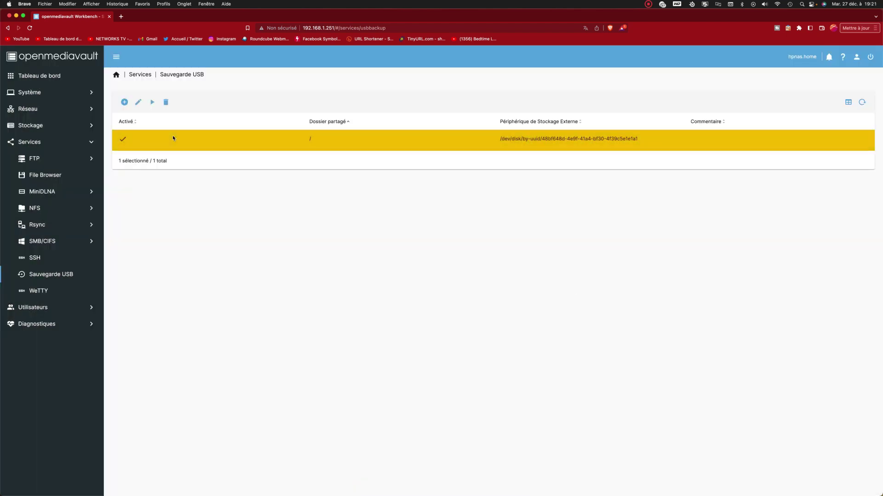
# Run the USB backup job to sync the / shared folder onto the Expansion disk
pyautogui.click(154, 103)
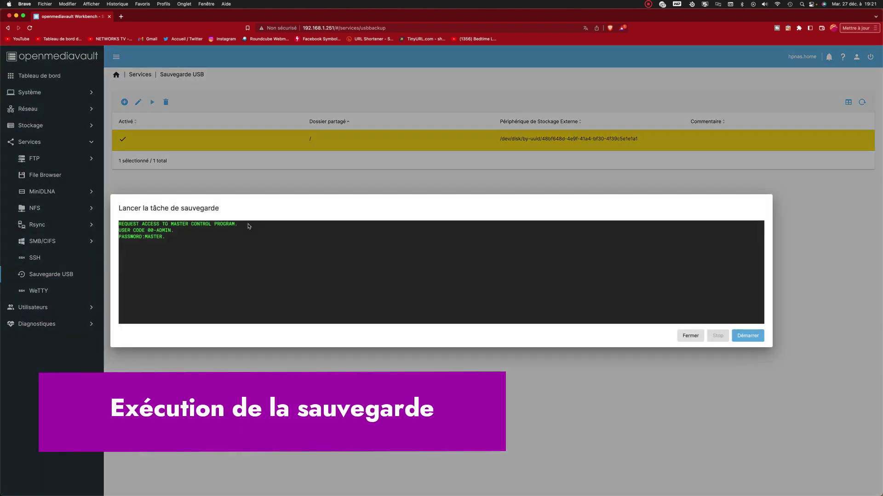
pyautogui.click(749, 336)
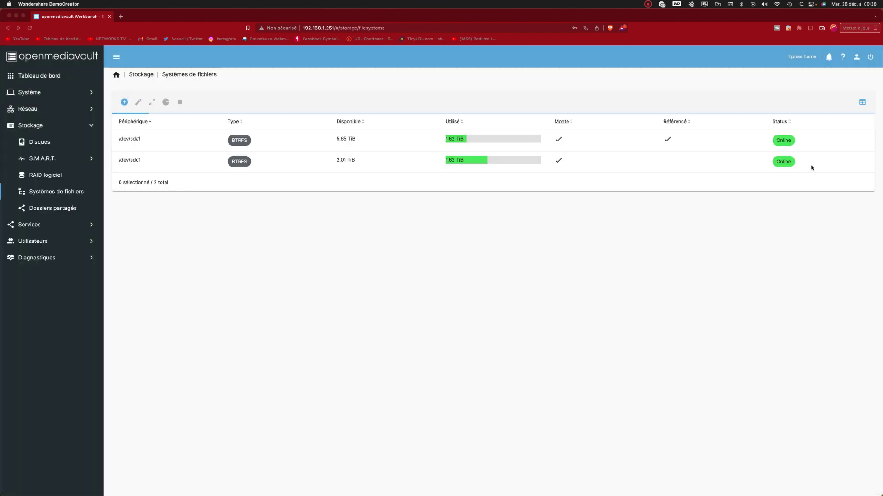
pyautogui.click(620, 240)
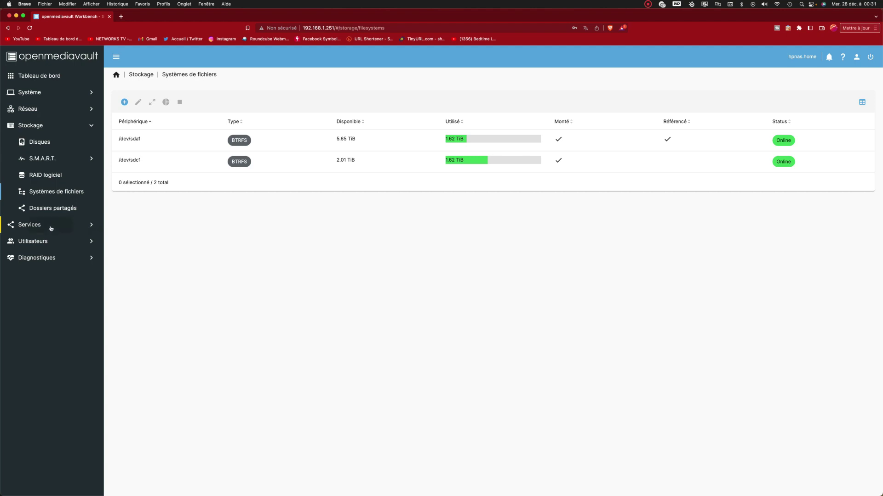
# Disable the SMB/CIFS service and apply the configuration change
pyautogui.click(50, 229)
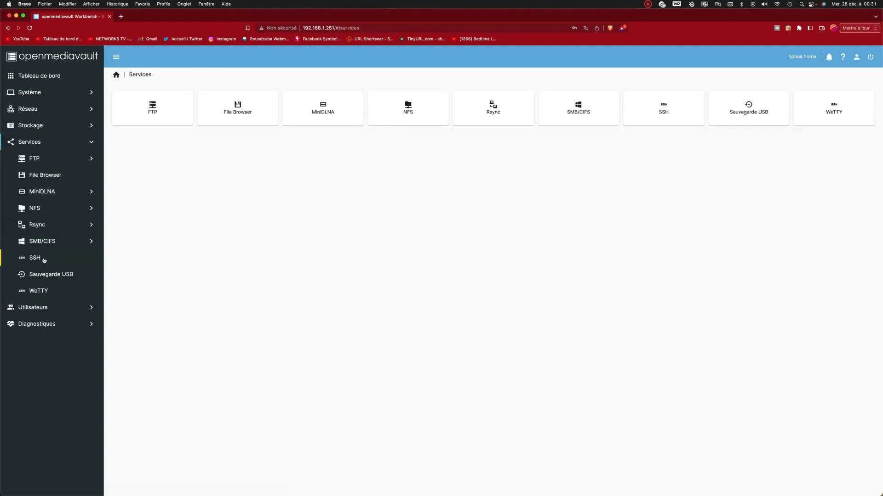
pyautogui.click(43, 241)
pyautogui.click(196, 110)
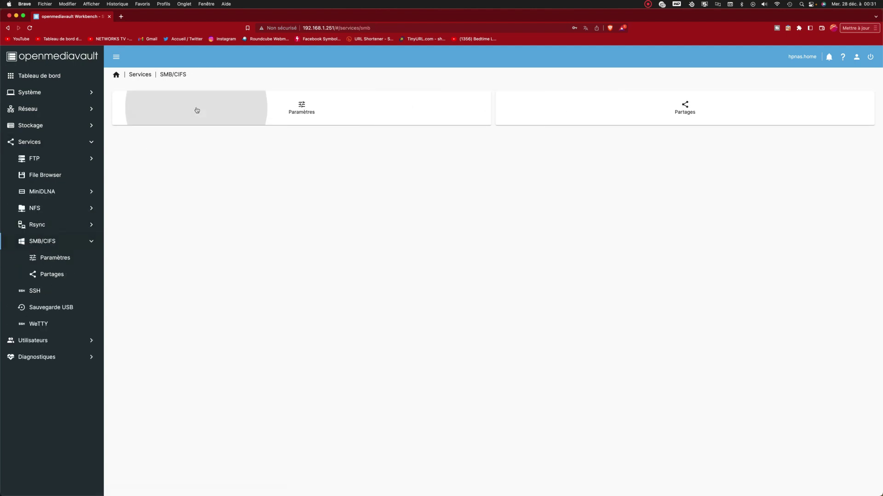
pyautogui.click(124, 102)
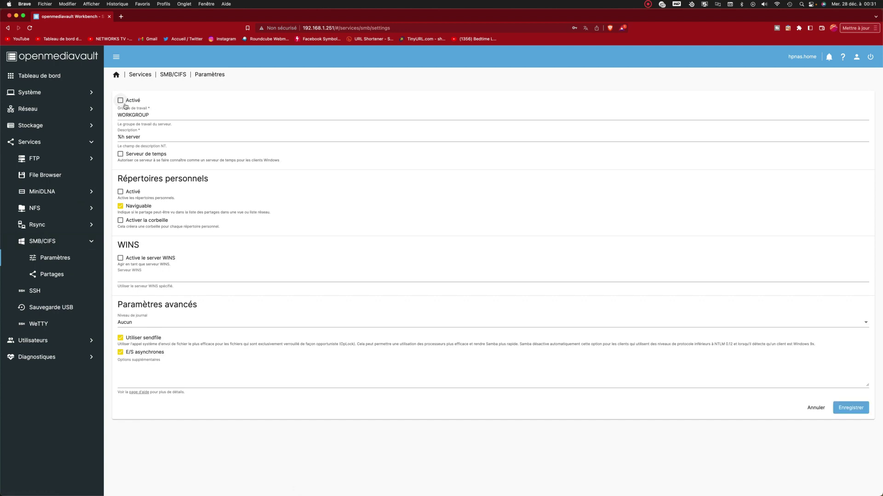
pyautogui.click(856, 412)
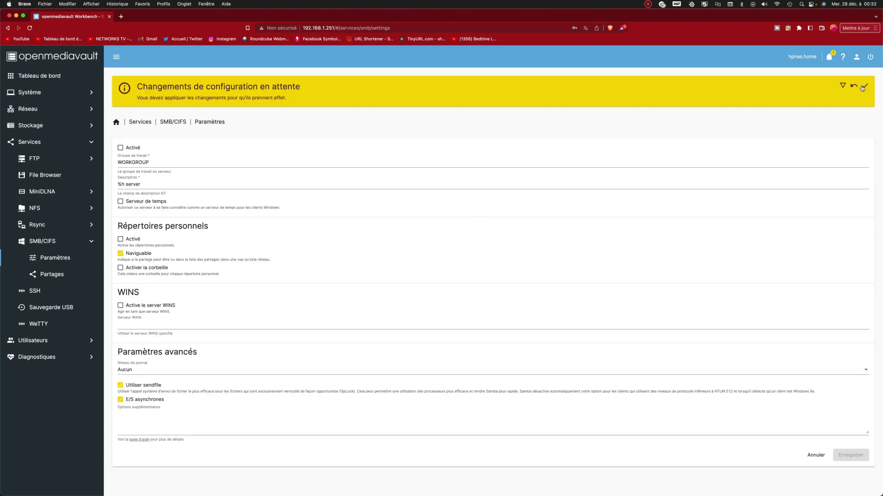
pyautogui.click(863, 86)
pyautogui.click(511, 289)
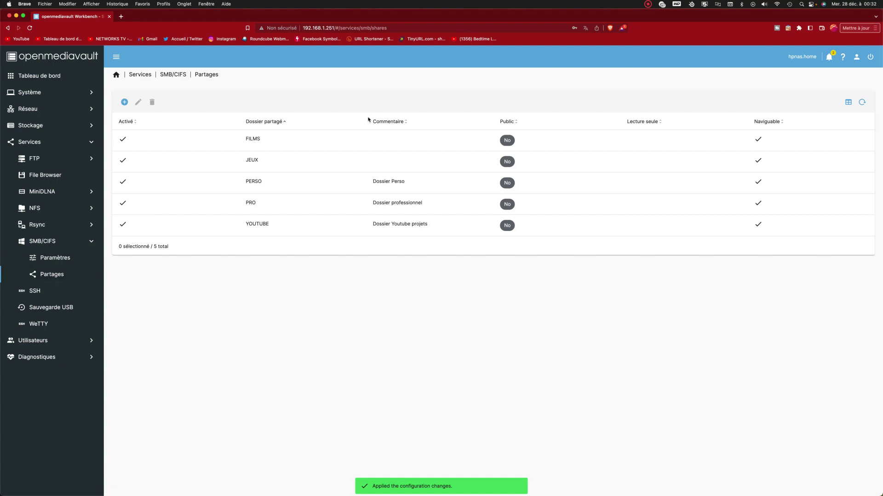
# Delete the FILMS, JEUX, PERSO, PRO and YOUTUBE shares and apply the change
pyautogui.click(338, 140)
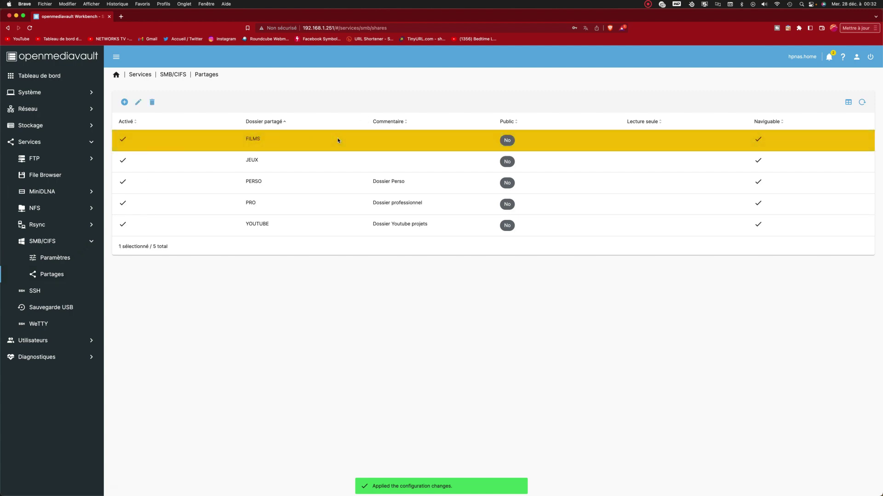
pyautogui.keyDown('shift'); pyautogui.click(355, 224); pyautogui.keyUp('shift')
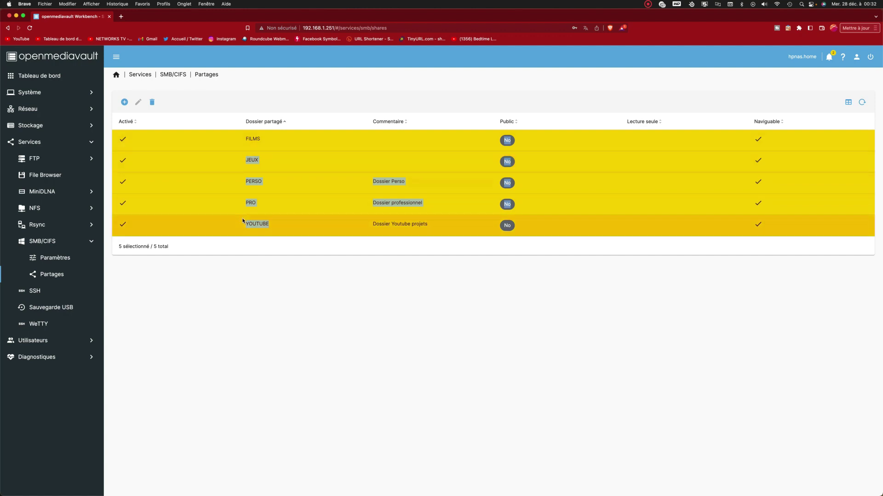
pyautogui.click(152, 103)
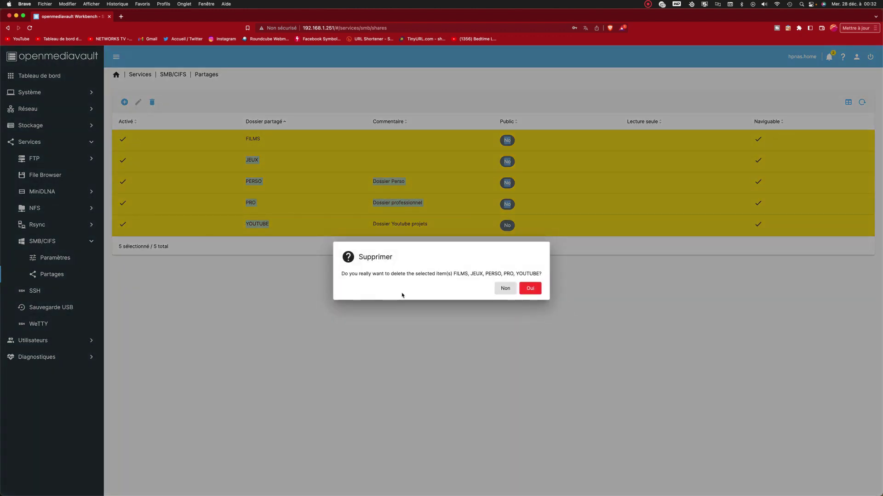
pyautogui.click(529, 288)
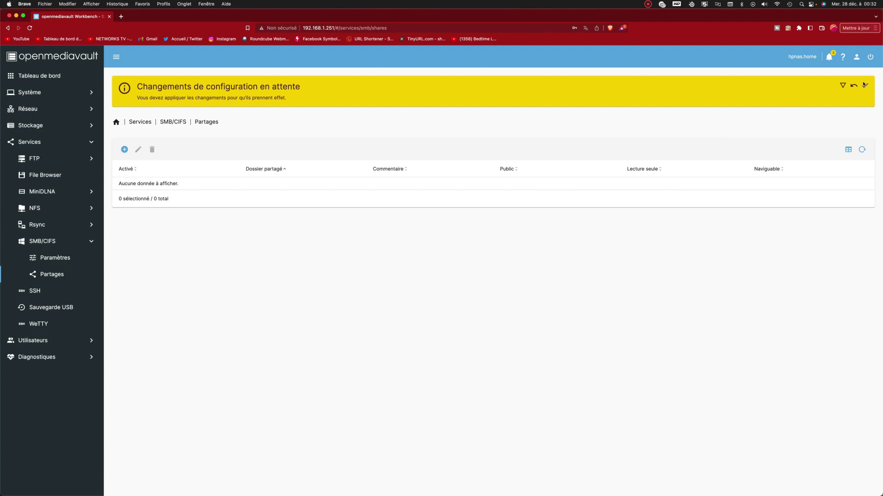
pyautogui.click(865, 85)
pyautogui.click(508, 288)
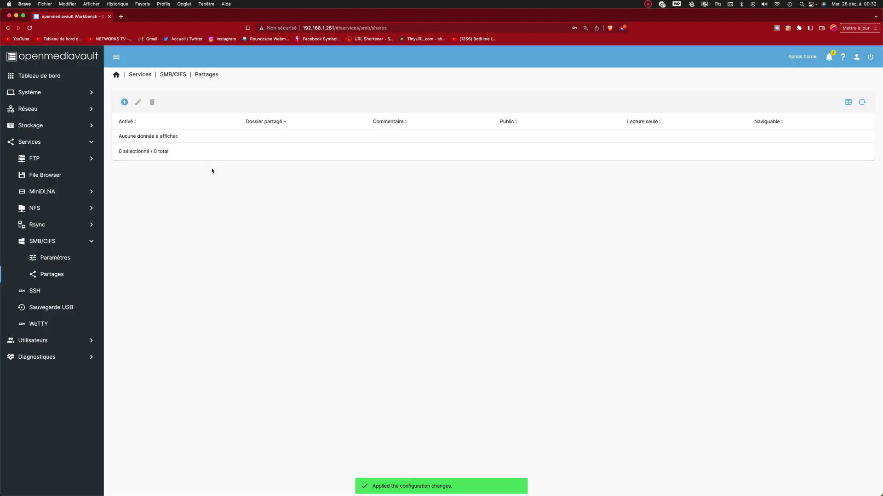
# Disable the File Browser service and save its settings
pyautogui.click(59, 127)
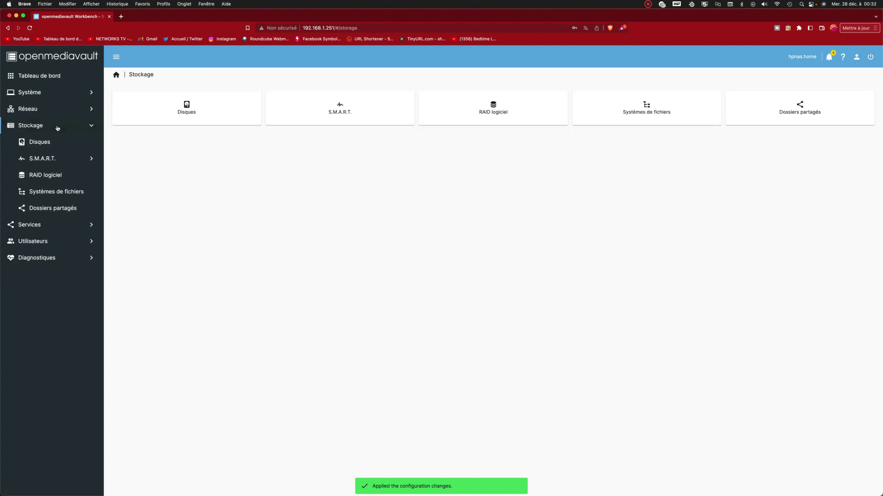
pyautogui.click(60, 209)
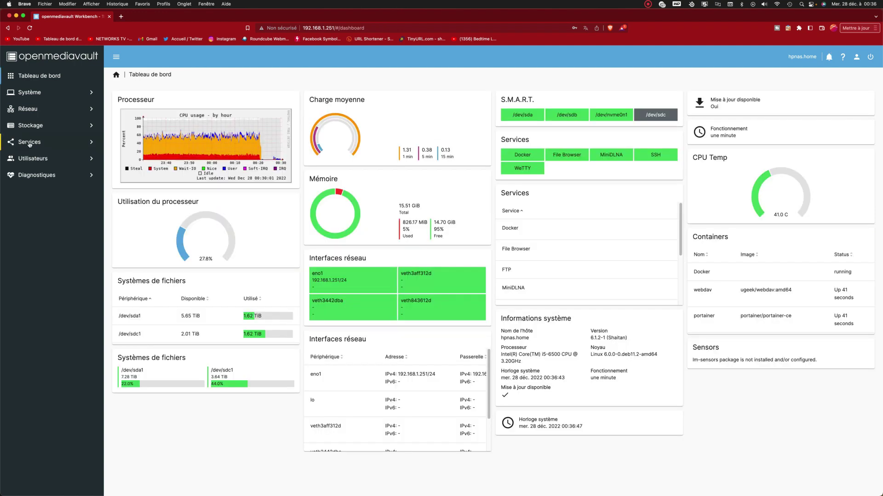
pyautogui.click(28, 143)
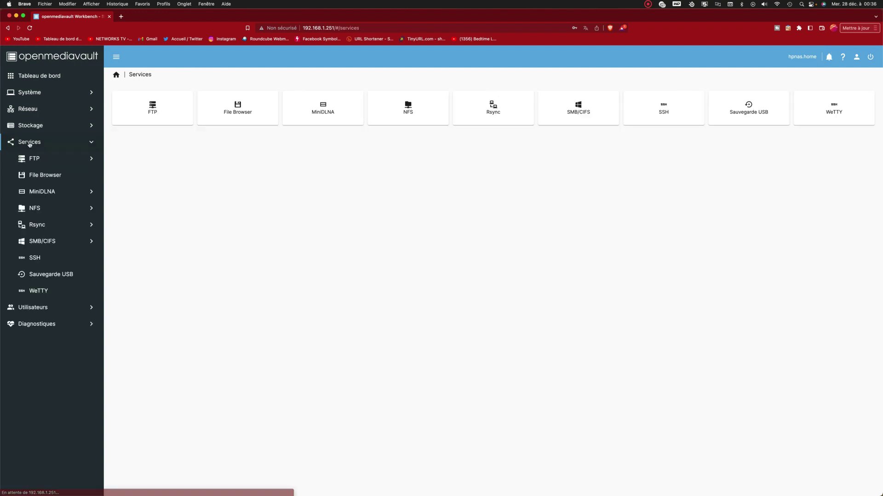
pyautogui.click(45, 175)
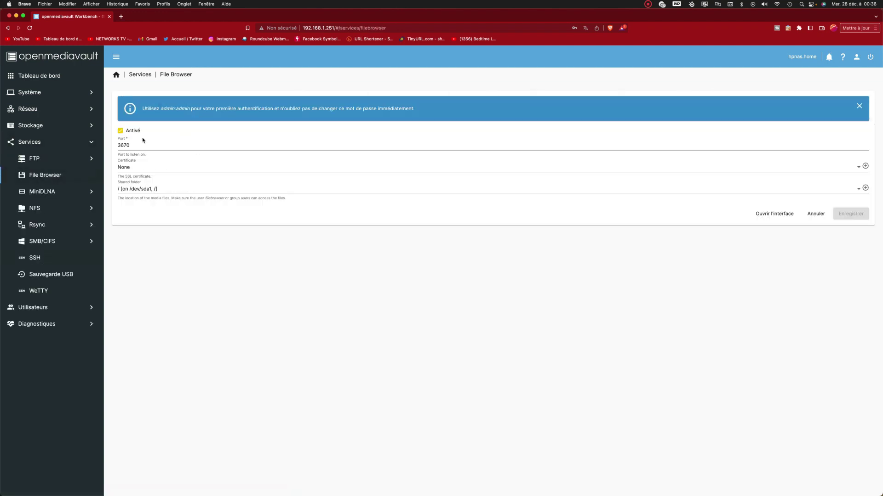
pyautogui.click(130, 131)
pyautogui.click(849, 215)
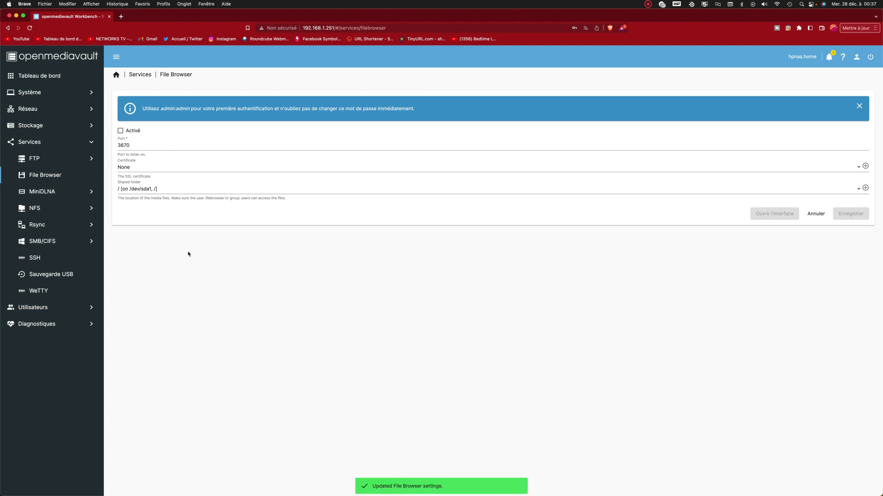
# Disable MiniDLNA and apply the pending configuration changes
pyautogui.click(49, 192)
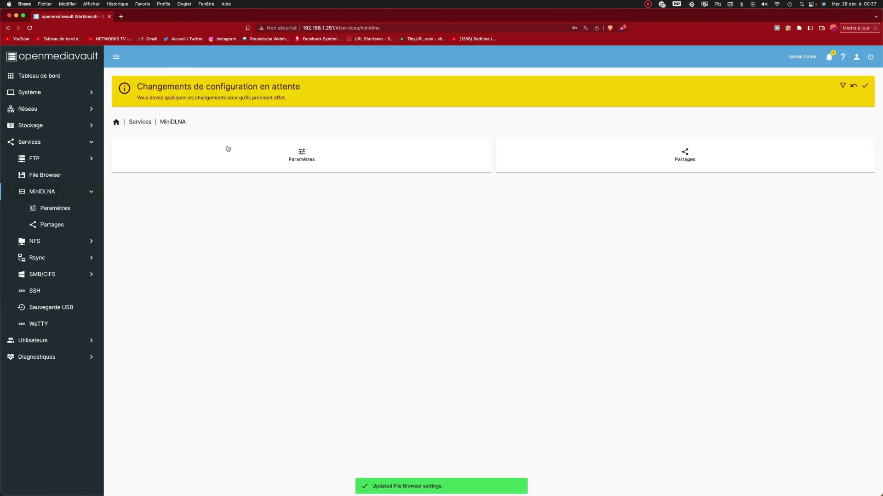
pyautogui.click(367, 162)
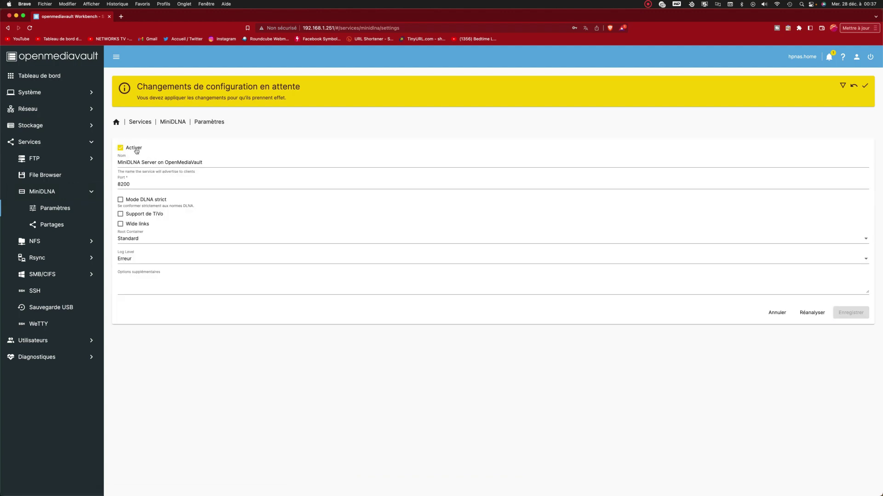
pyautogui.click(846, 313)
pyautogui.click(865, 86)
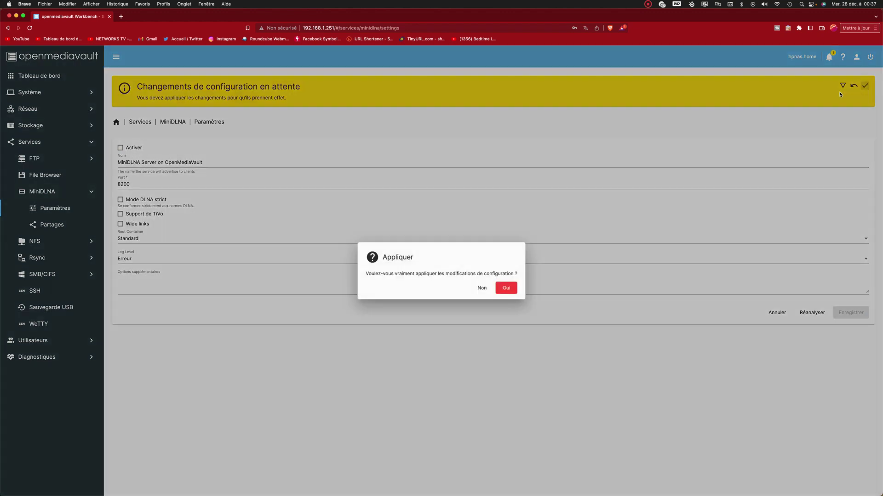
pyautogui.click(503, 289)
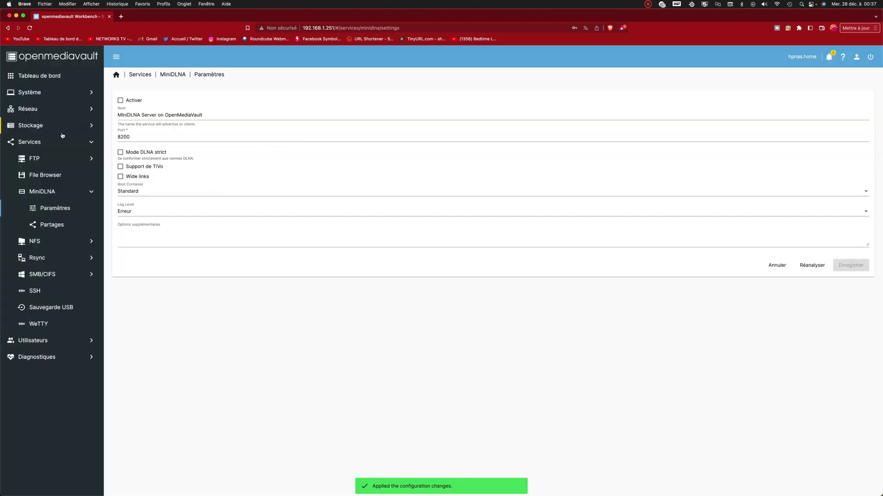
pyautogui.click(60, 138)
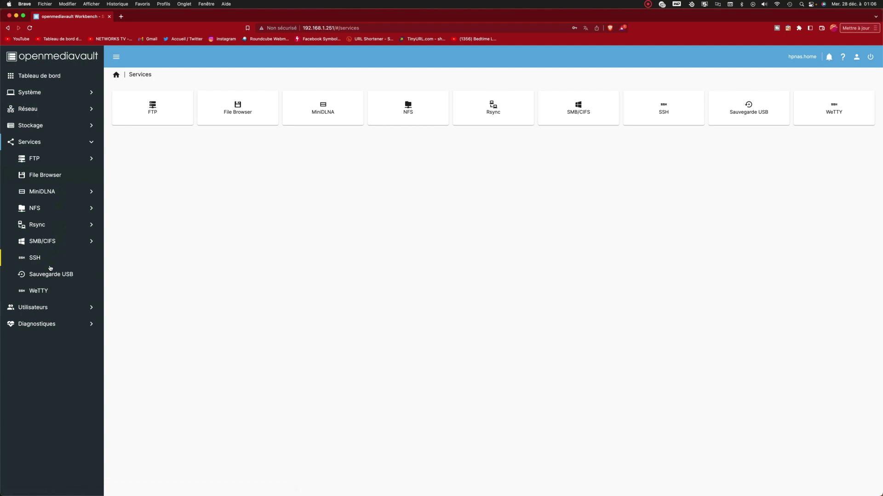
pyautogui.click(51, 271)
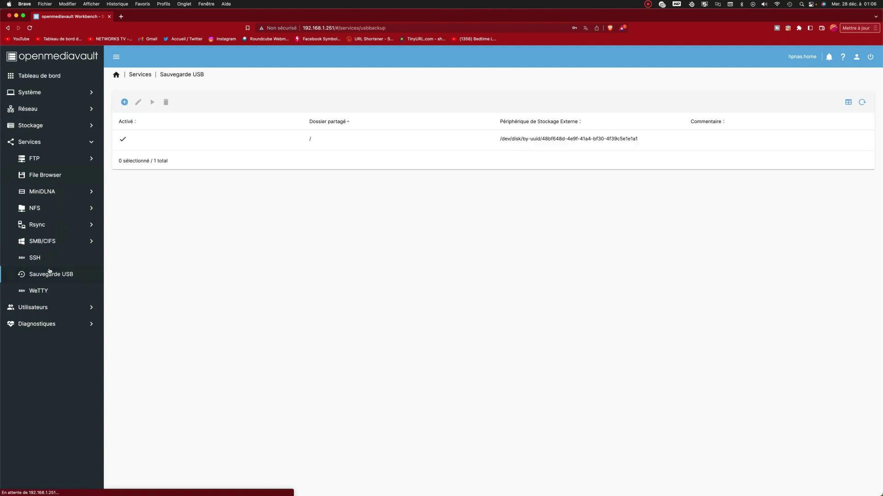
# Delete the single USB backup job and apply the configuration change
pyautogui.click(249, 142)
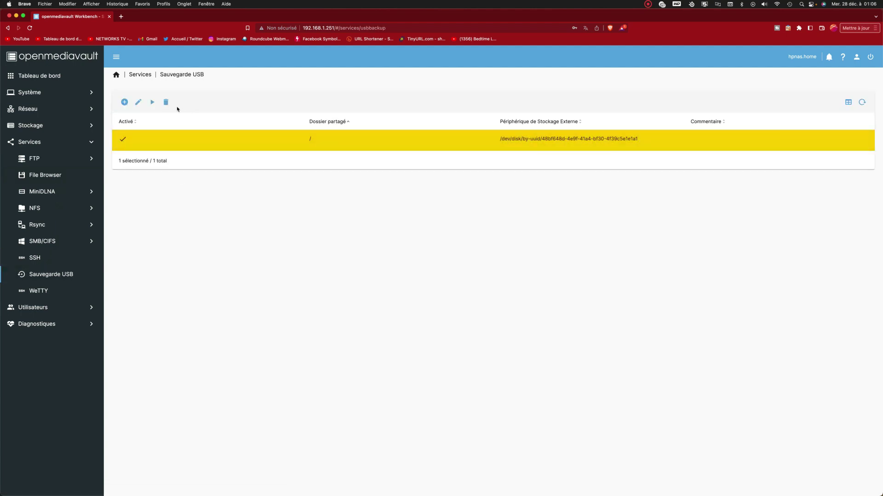
pyautogui.click(166, 102)
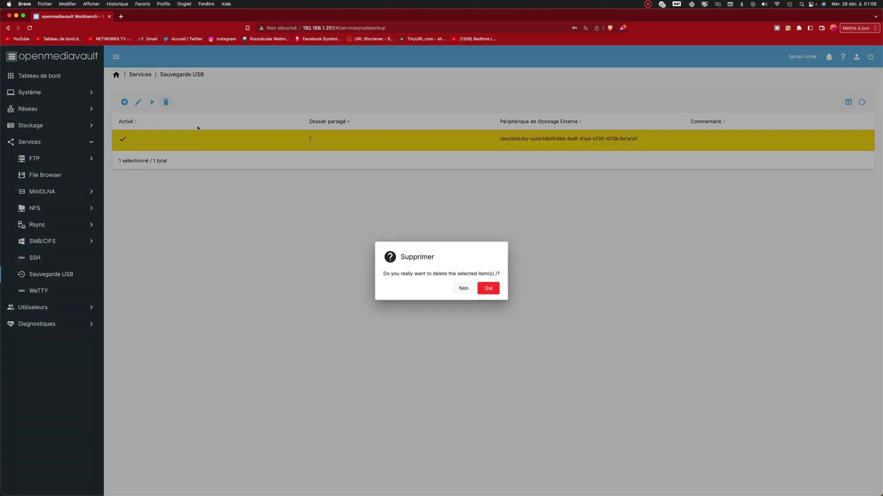
pyautogui.click(488, 290)
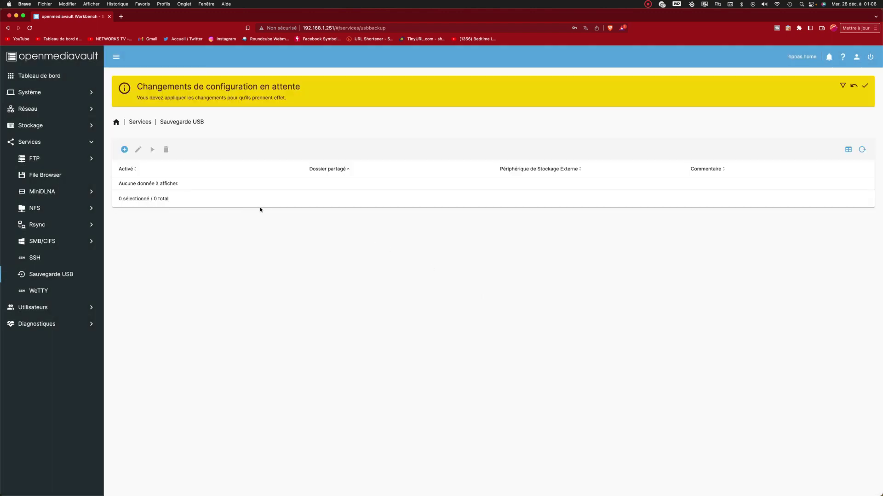
pyautogui.click(864, 85)
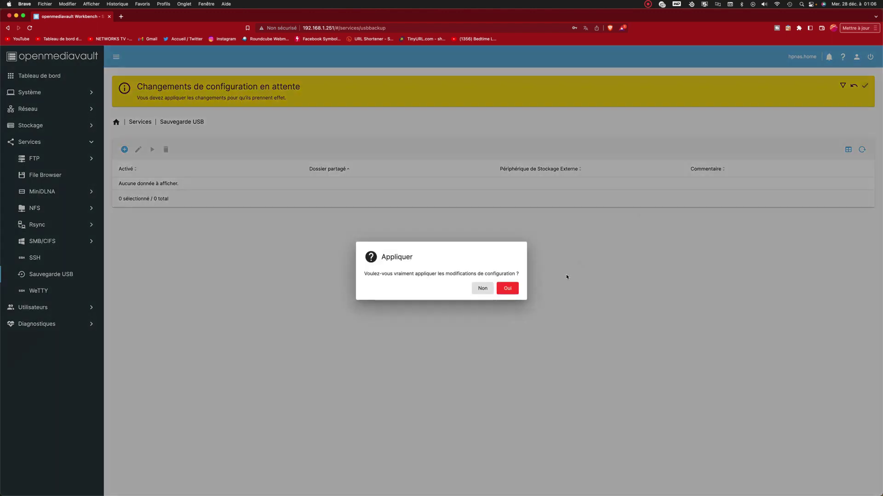
pyautogui.click(507, 289)
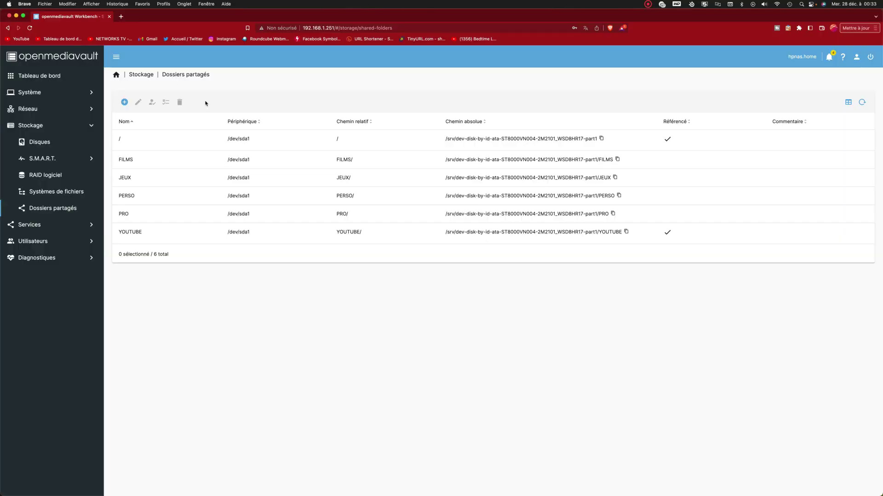
# Delete the FILMS and JEUX shared folders
pyautogui.click(195, 158)
pyautogui.click(181, 102)
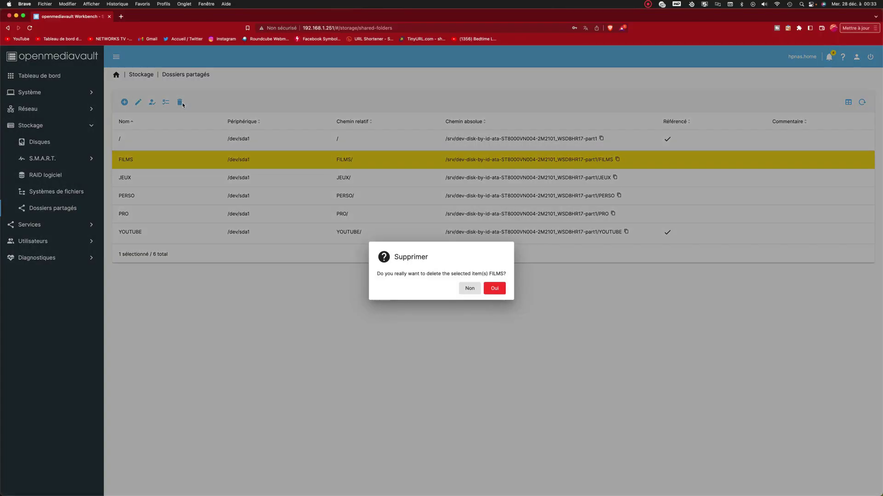
pyautogui.click(495, 289)
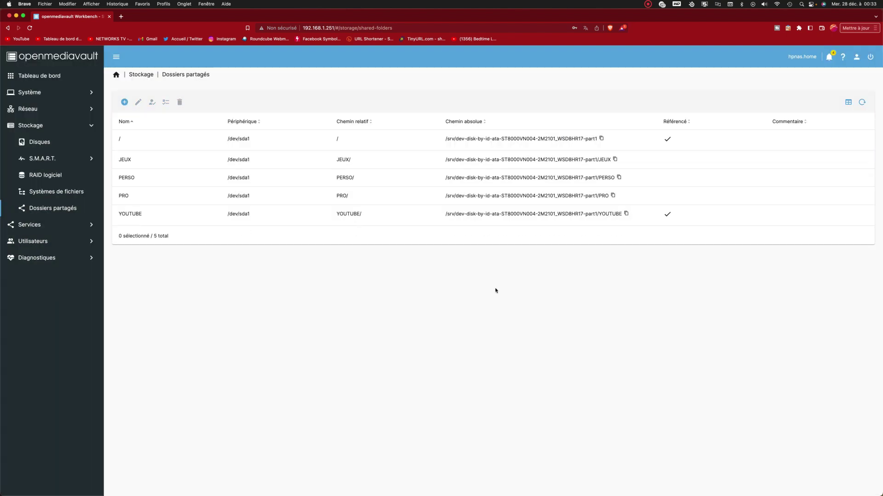
pyautogui.click(356, 158)
pyautogui.click(179, 102)
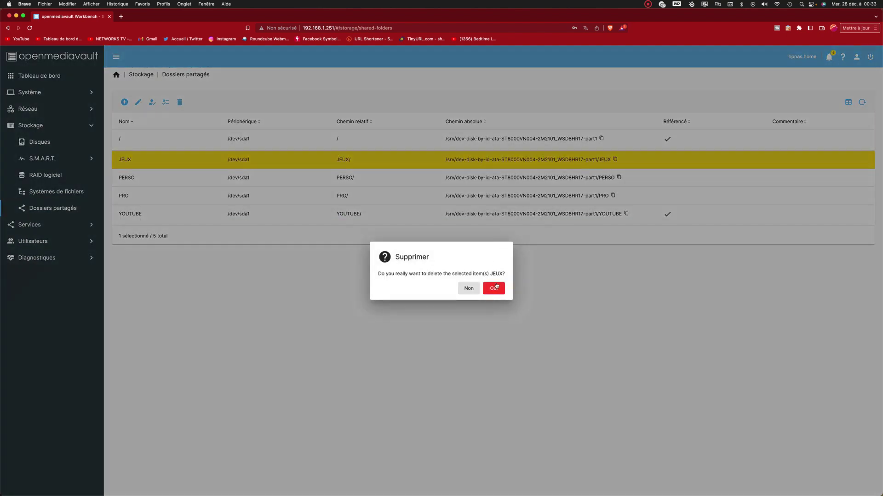
pyautogui.click(496, 287)
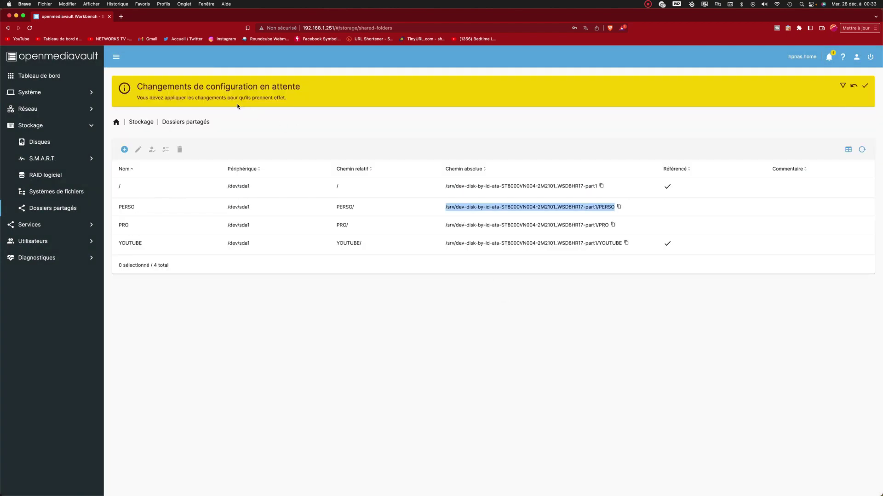
# Apply the shared folder deletions and switch to the file systems list
pyautogui.click(864, 86)
pyautogui.click(506, 289)
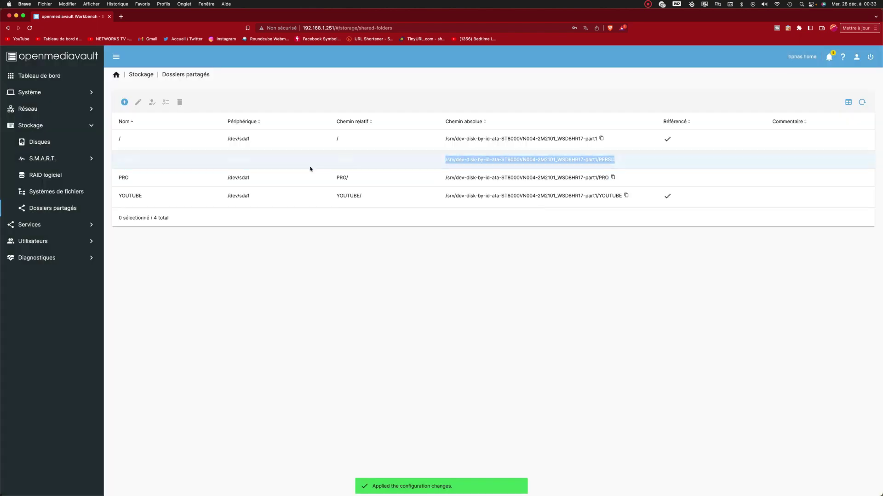
pyautogui.click(311, 157)
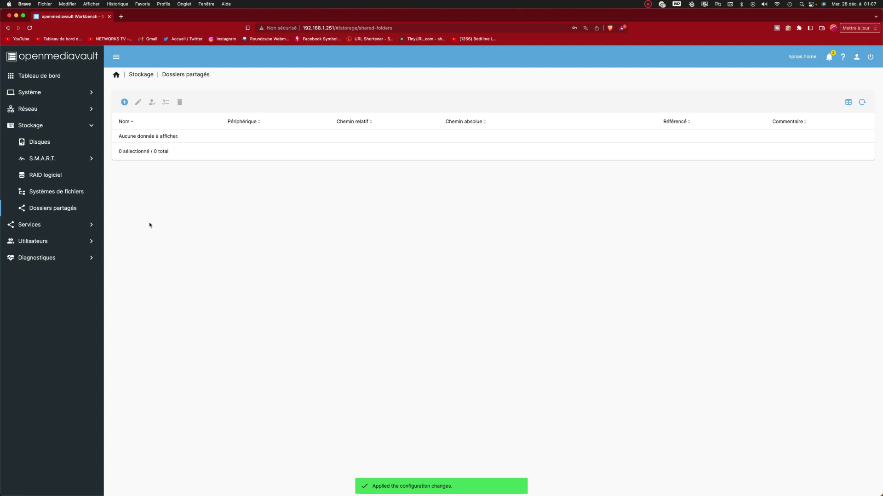
pyautogui.click(84, 193)
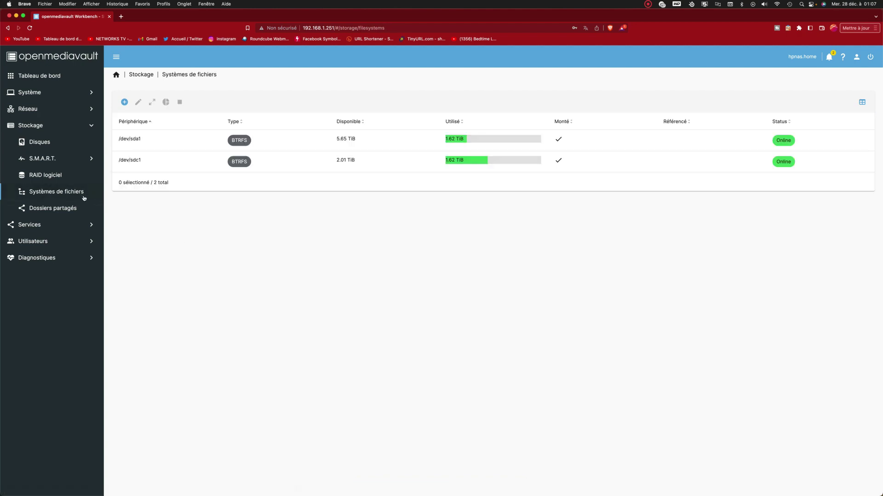
# Unmount the /dev/sda1 and /dev/sdc1 file systems, applying the changes after each
pyautogui.click(175, 144)
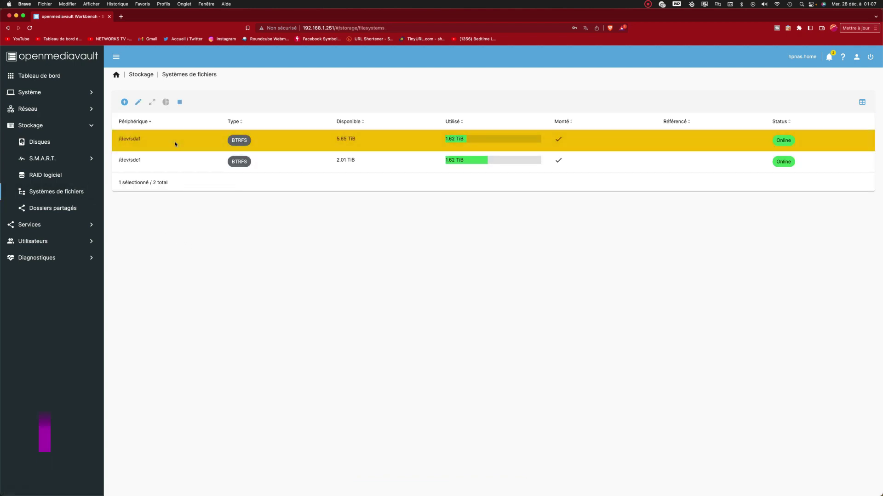
pyautogui.click(179, 103)
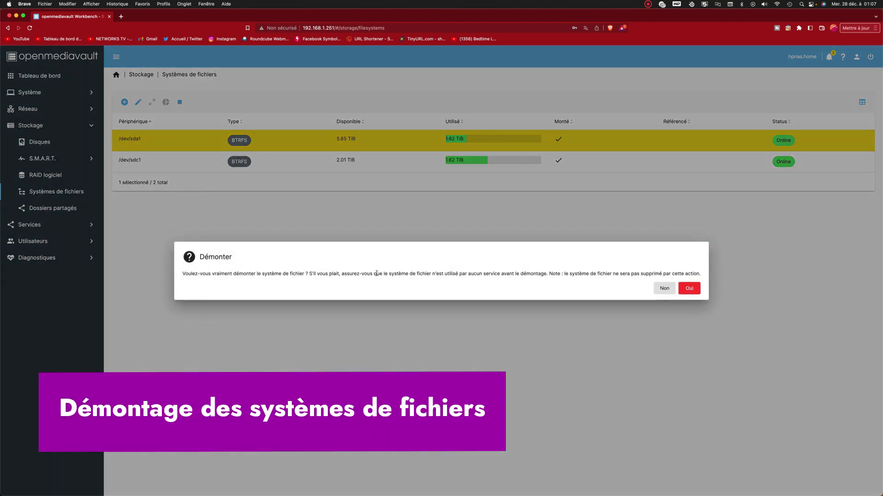
pyautogui.click(685, 290)
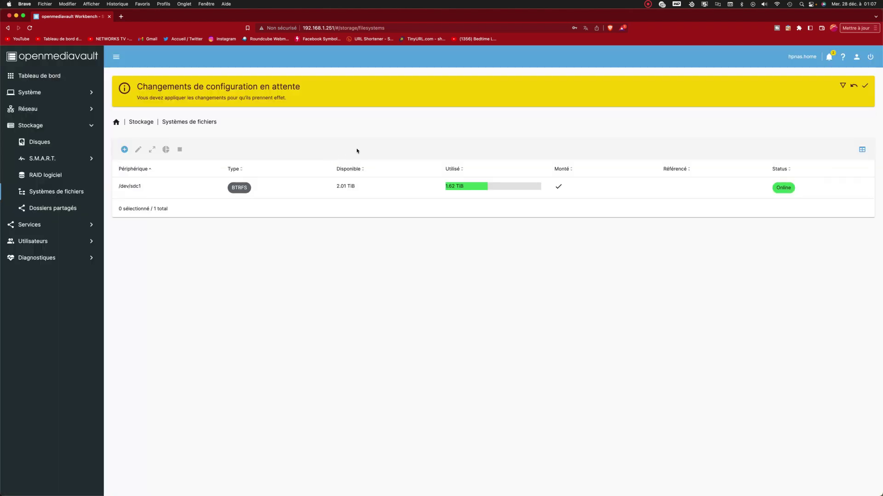
pyautogui.click(864, 85)
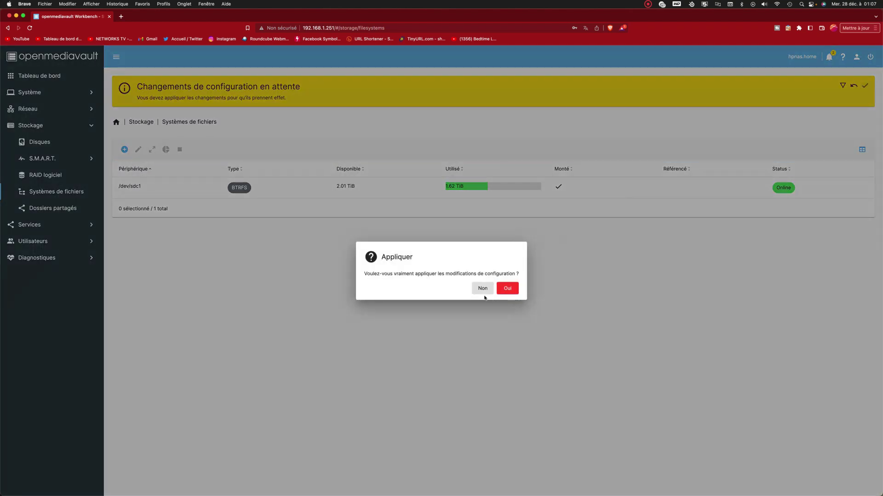
pyautogui.click(505, 290)
pyautogui.click(316, 142)
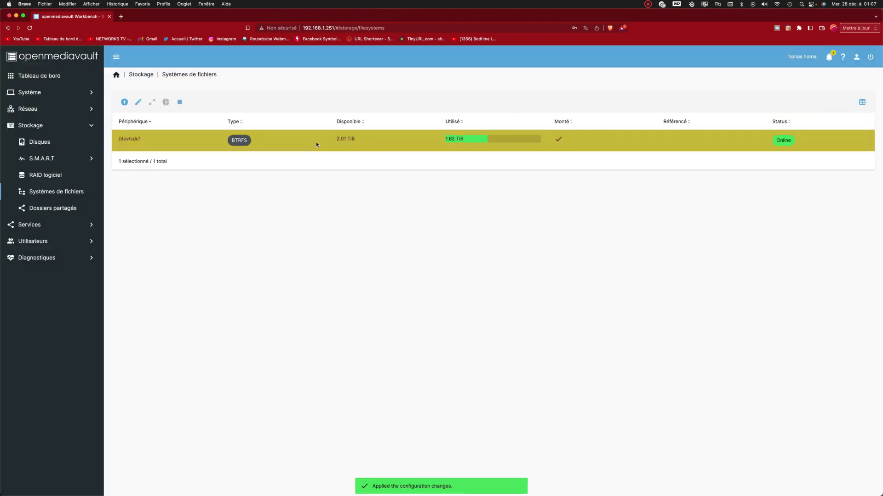
pyautogui.click(180, 102)
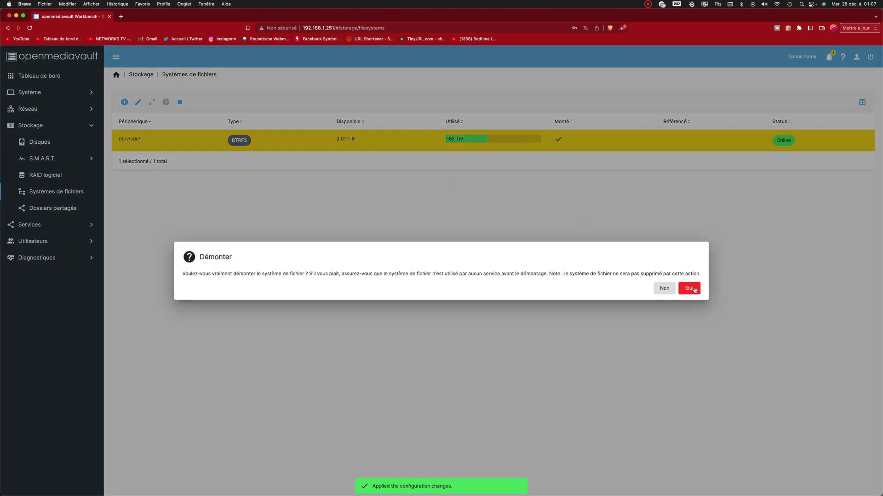
pyautogui.click(689, 288)
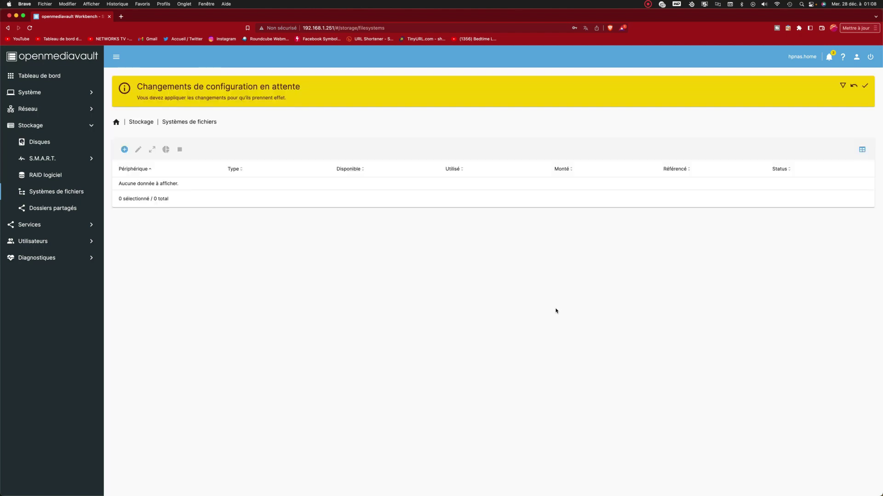
pyautogui.click(865, 86)
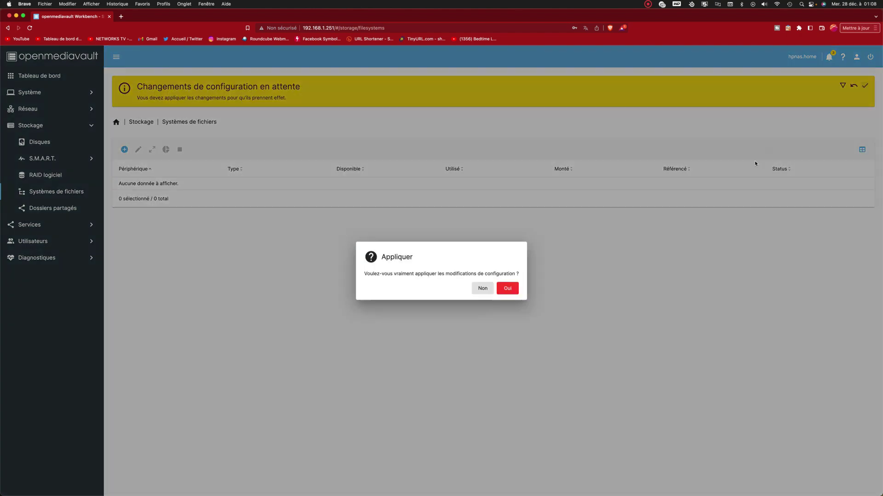
pyautogui.click(513, 289)
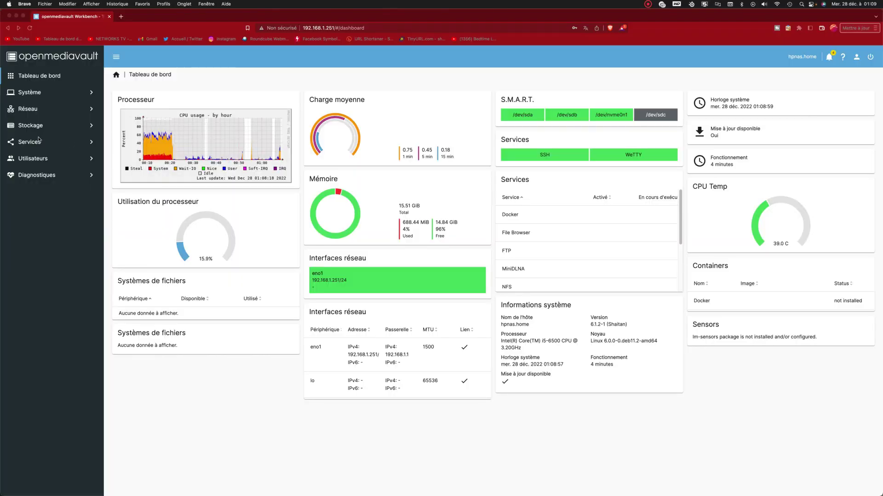
# Launch the WeTTY web terminal and log in as root
pyautogui.click(39, 140)
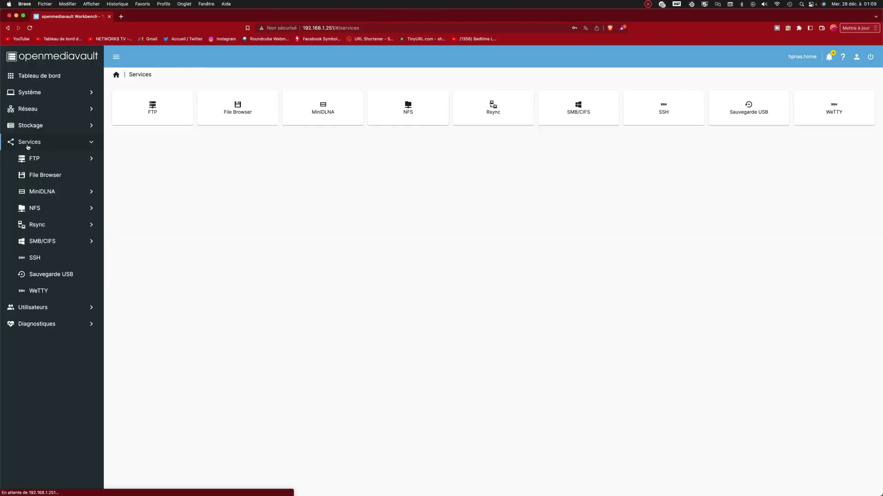
pyautogui.click(40, 291)
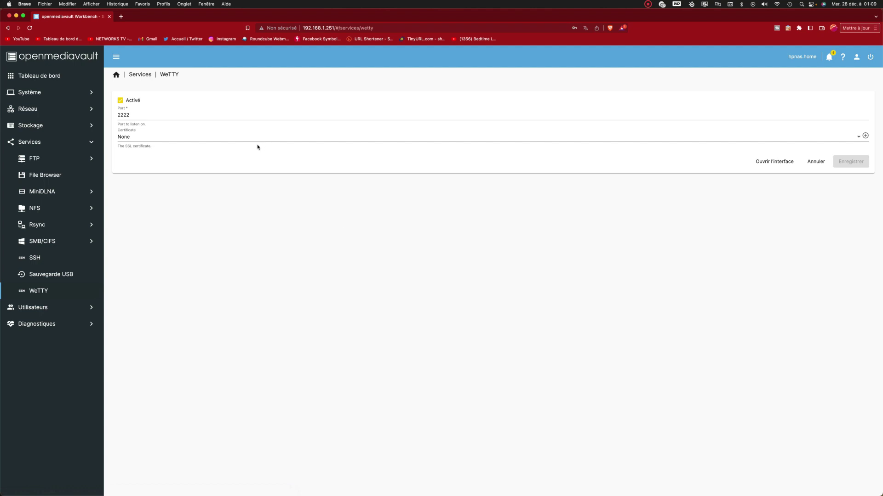
pyautogui.click(766, 163)
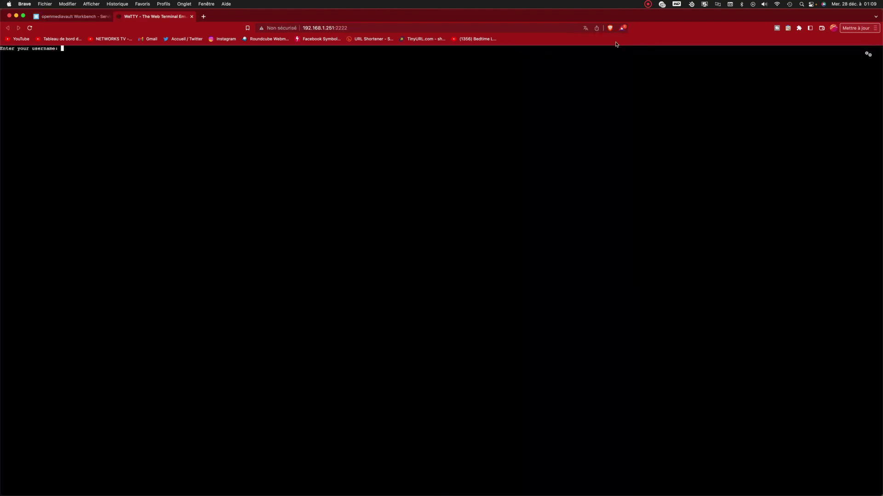
pyautogui.write('root')
pyautogui.press('Return')
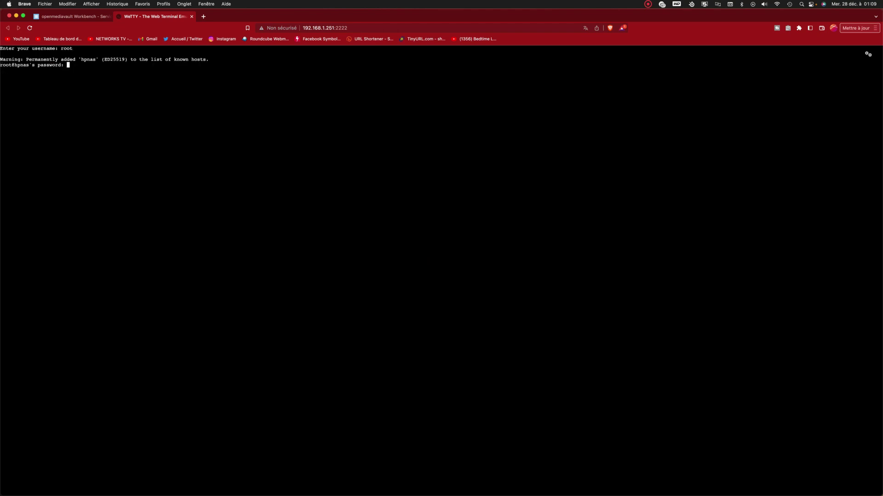
pyautogui.press('Return')
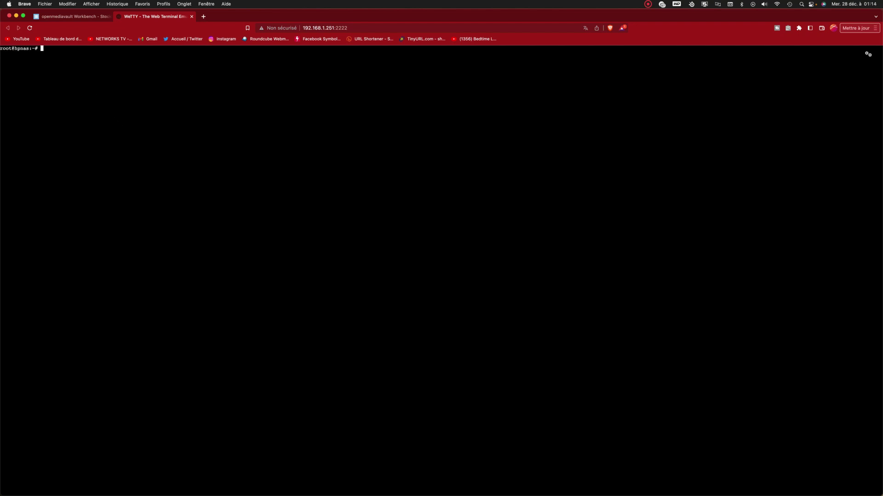
# Run mdadm --create /dev/md/raid1 with /dev/sda1 and /dev/sdb1 at level 1, confirming yes
pyautogui.write('mdadm --create /dev/md/raid1 /dev/sda1 /dev/sdb1 --level=1 --raid-devices=2')
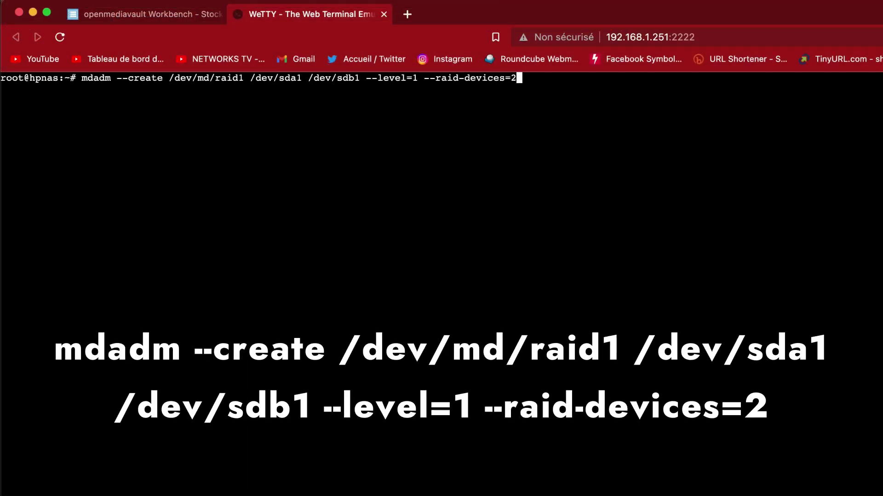
pyautogui.press('Return')
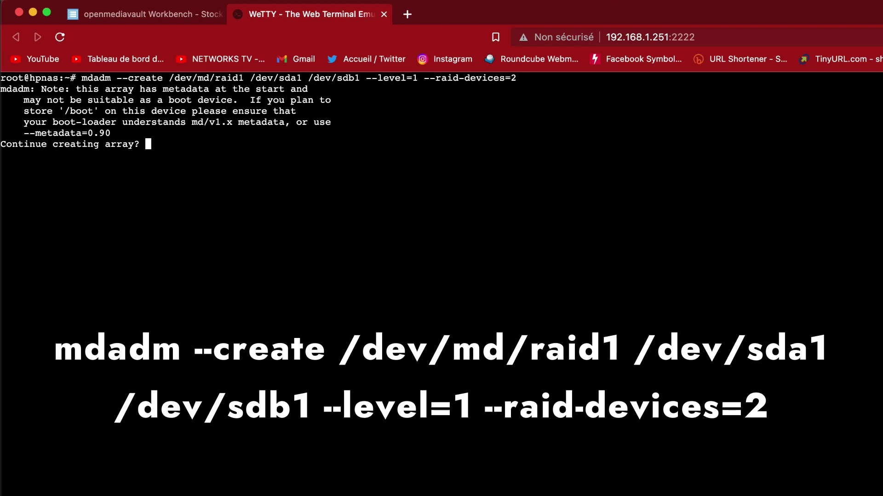
pyautogui.write('ye')
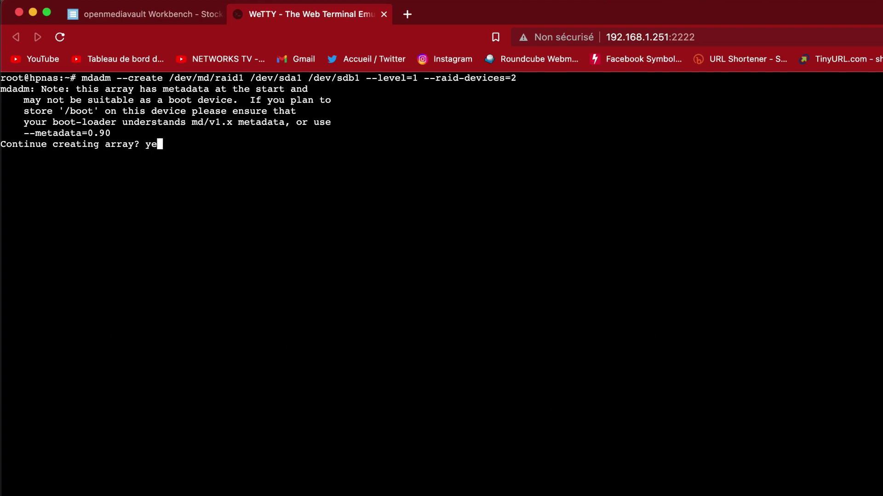
pyautogui.write('s')
pyautogui.press('Return')
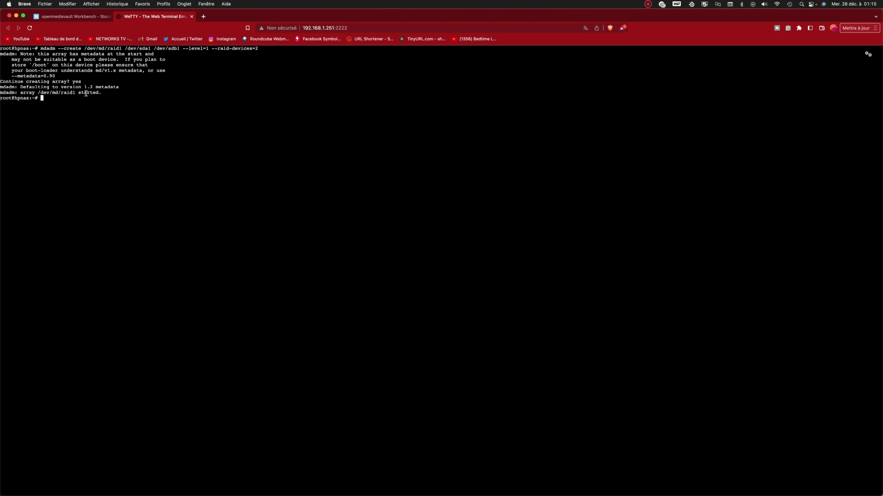
# Back in openmediavault, confirm /dev/md127 is a clean 7.28 TiB mirror of sda1 and sdb1
pyautogui.click(70, 17)
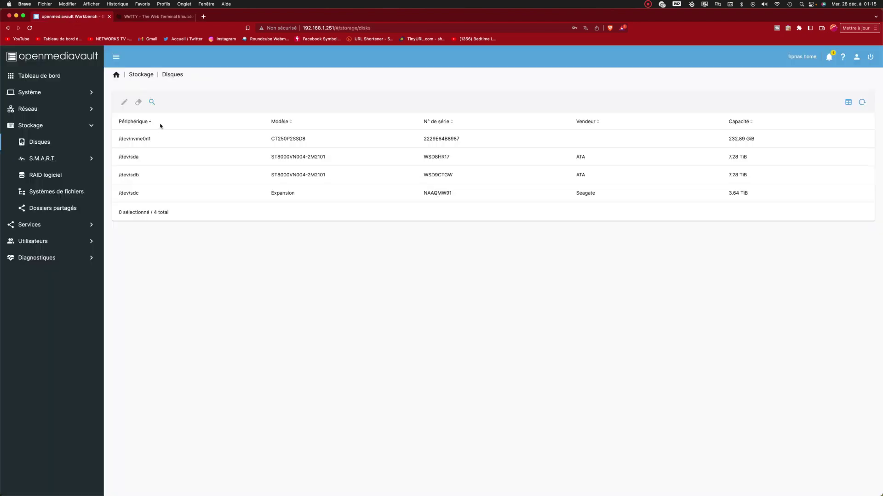
pyautogui.click(56, 175)
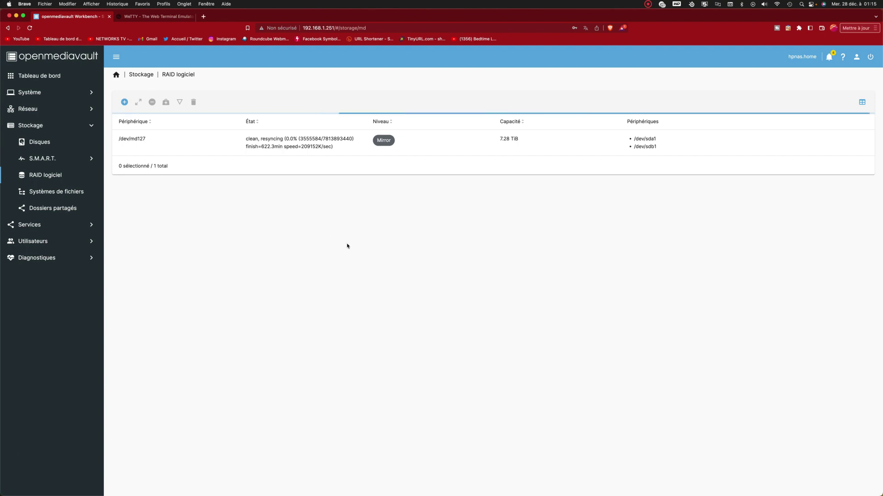
pyautogui.click(528, 150)
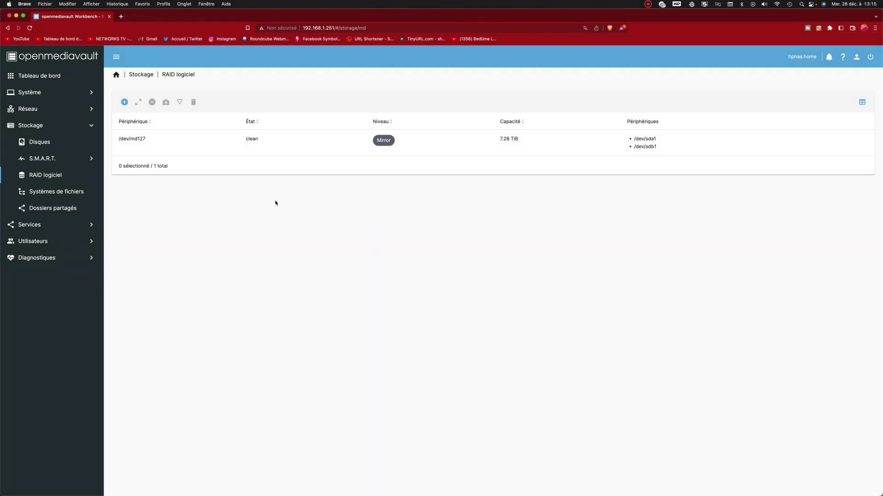
pyautogui.click(281, 144)
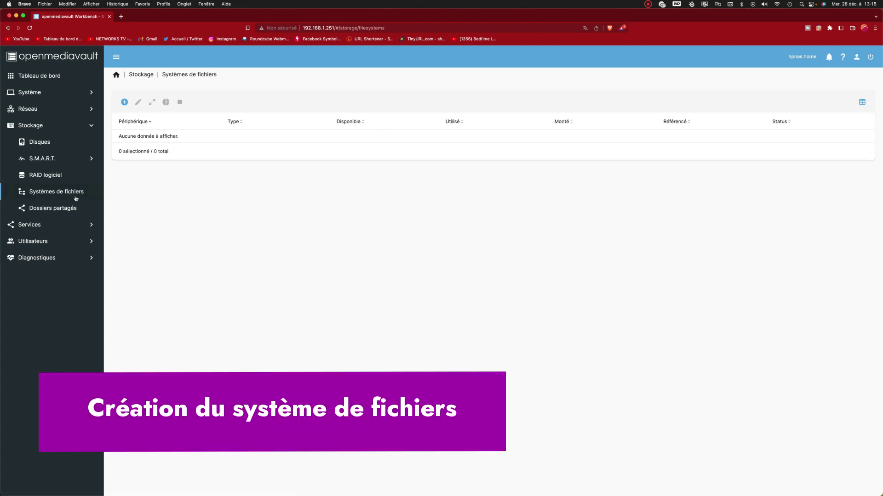
# Create a BTRFS file system on software RAID hpnas:raid1 (/dev/md127)
pyautogui.click(124, 102)
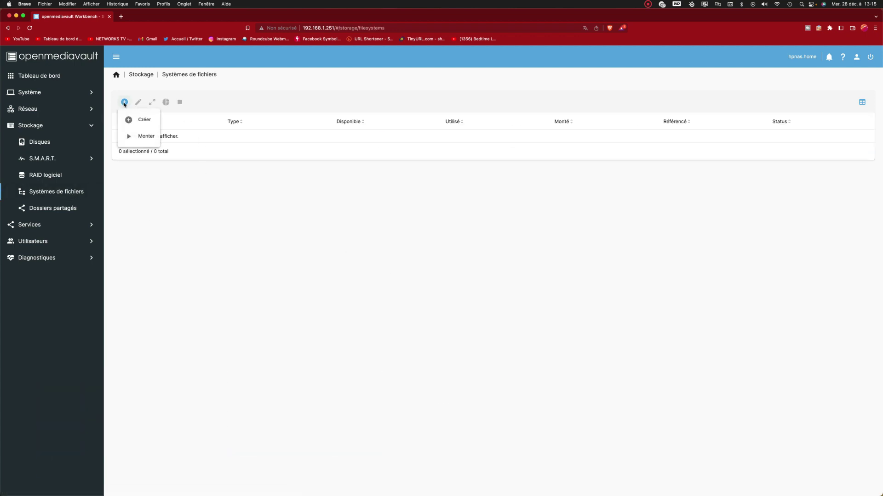
pyautogui.click(138, 119)
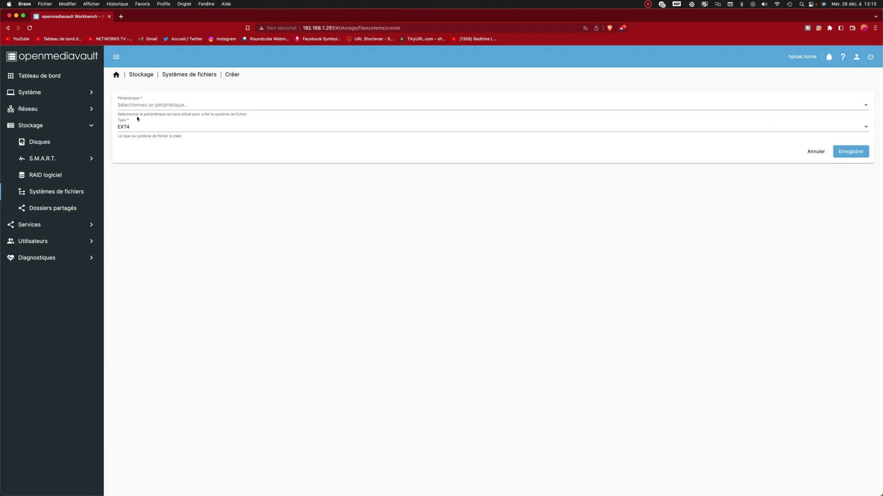
pyautogui.click(193, 110)
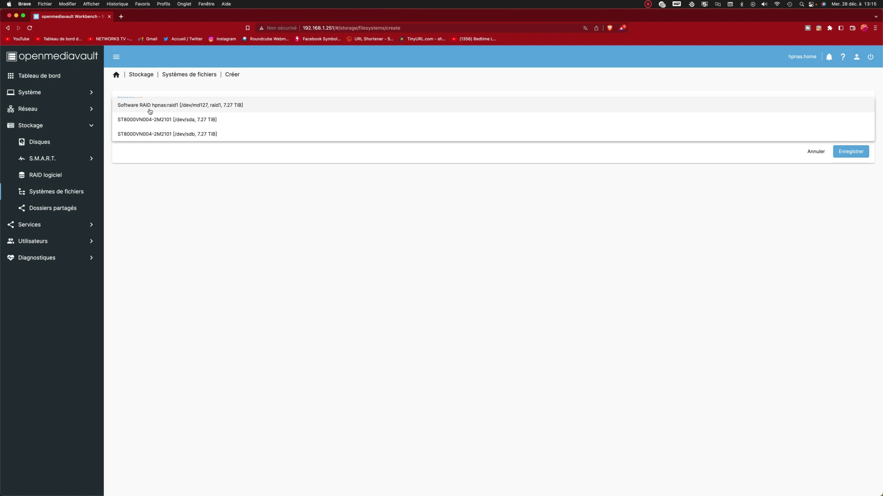
pyautogui.click(184, 107)
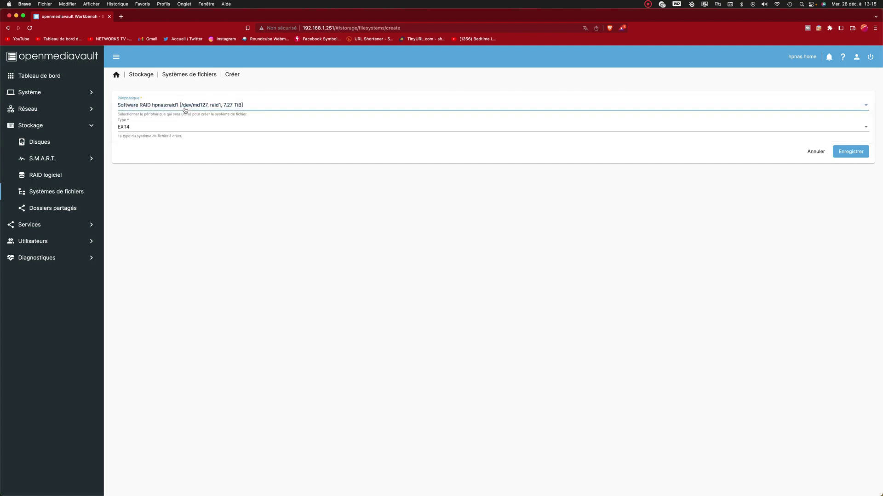
pyautogui.click(155, 131)
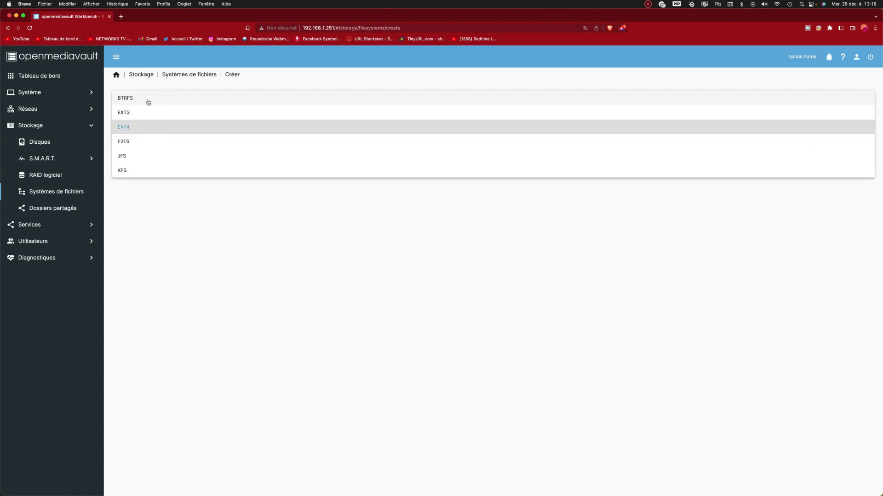
pyautogui.click(148, 102)
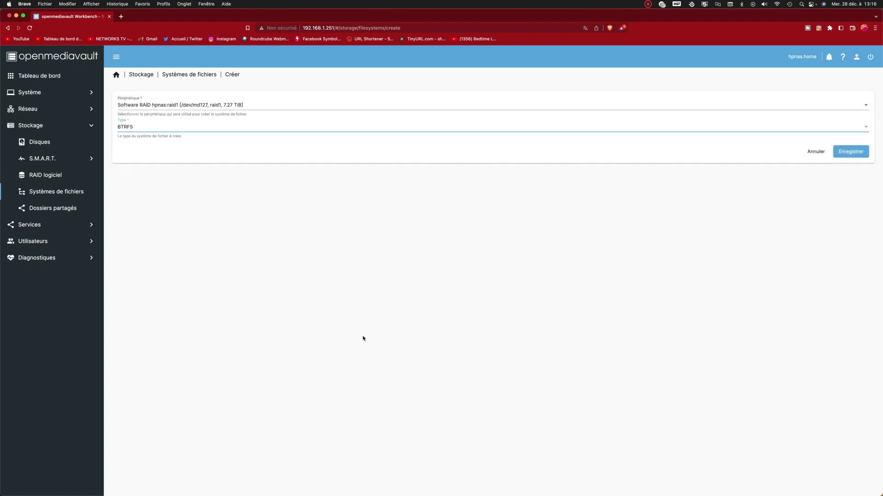
pyautogui.click(850, 152)
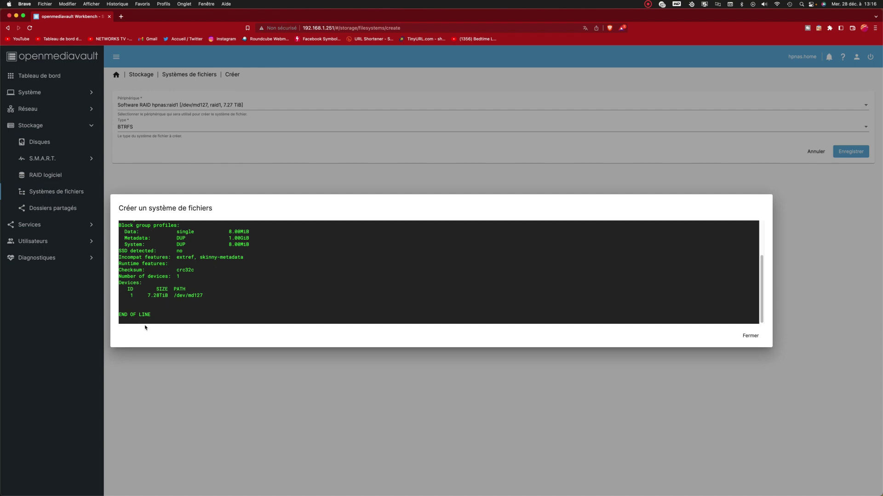
pyautogui.click(755, 341)
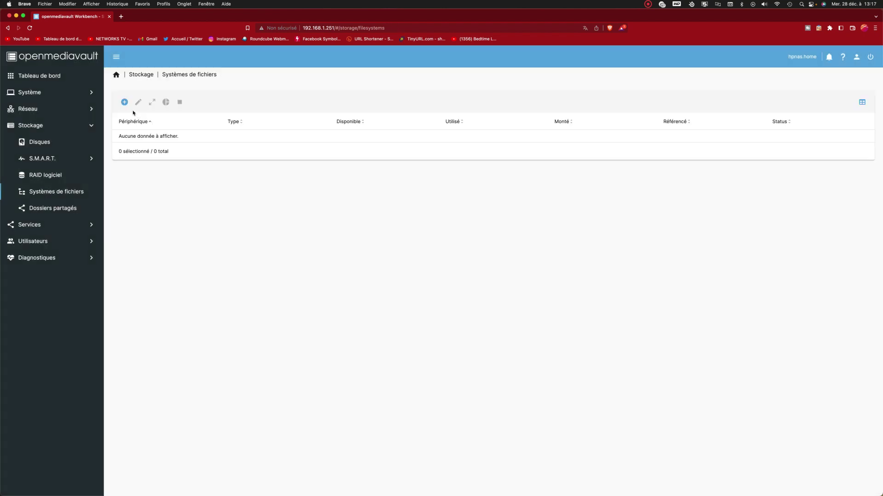
# Mount the /dev/md127 BTRFS file system
pyautogui.click(124, 102)
pyautogui.click(140, 137)
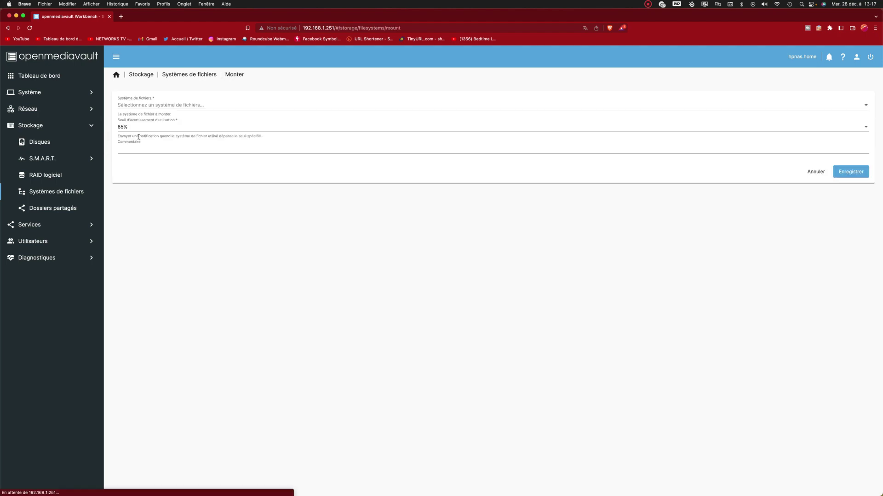
pyautogui.click(150, 109)
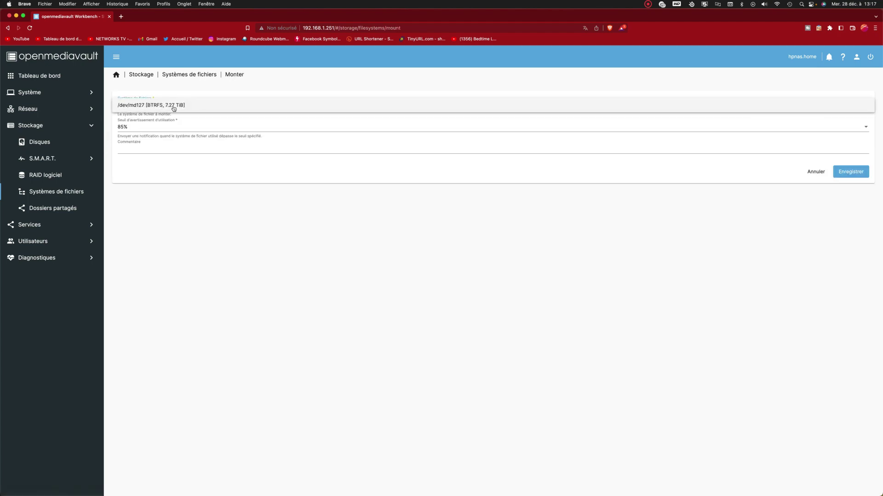
pyautogui.click(160, 109)
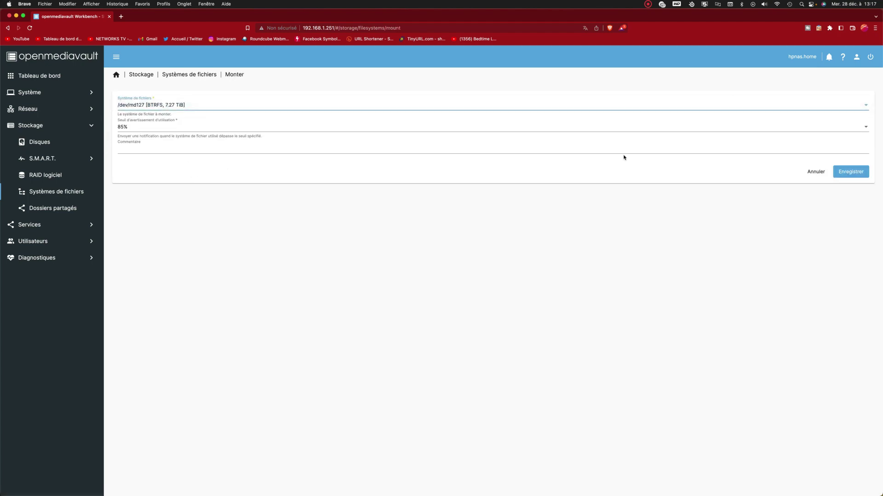
pyautogui.click(841, 174)
pyautogui.click(496, 292)
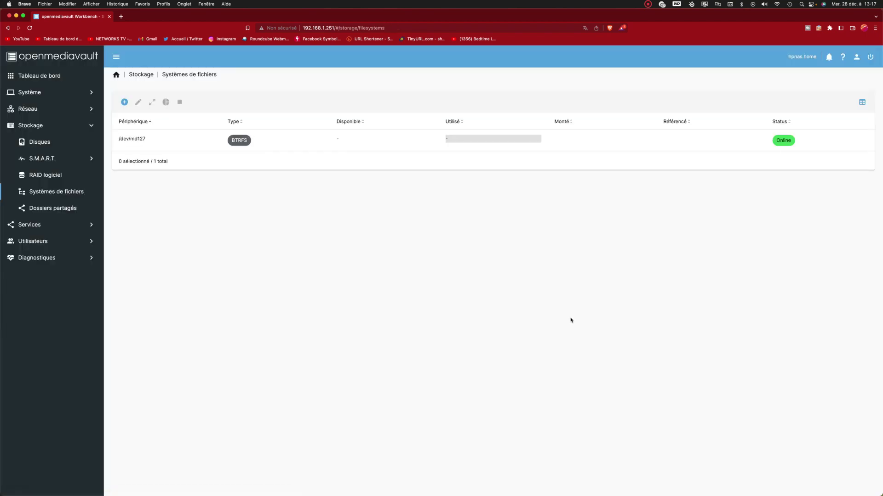
# Apply the pending configuration changes for the new mount
pyautogui.click(275, 145)
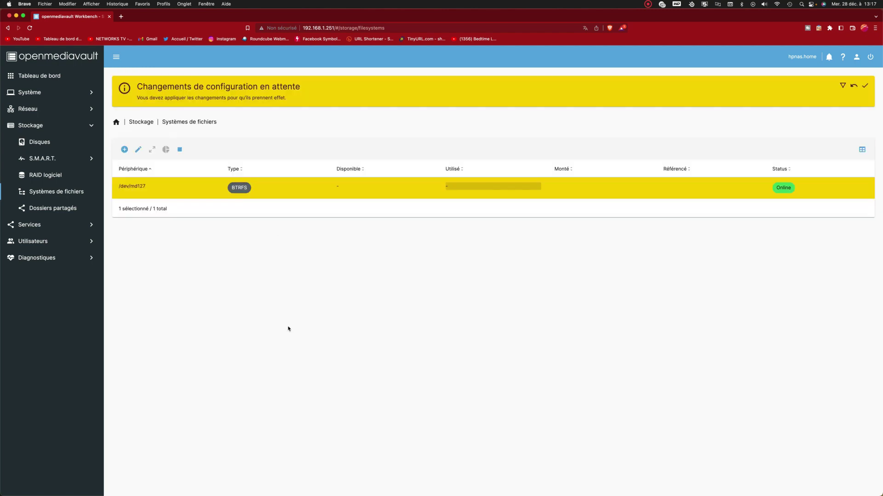
pyautogui.click(864, 86)
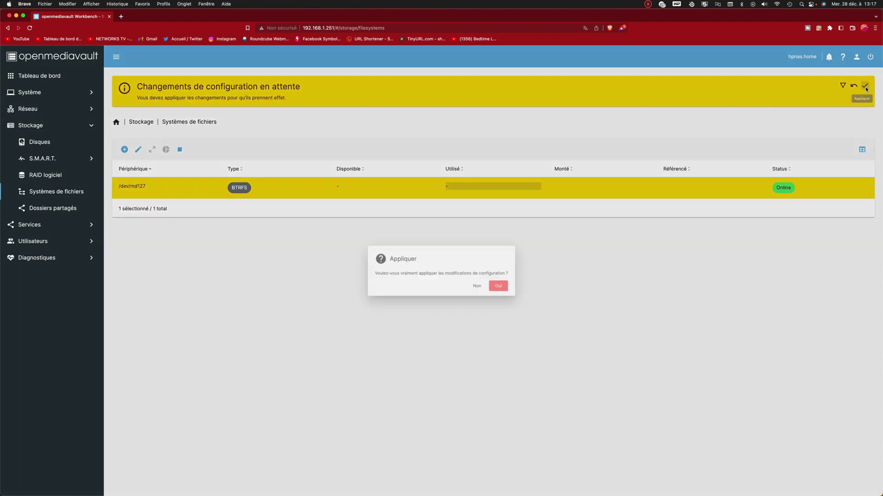
pyautogui.click(507, 288)
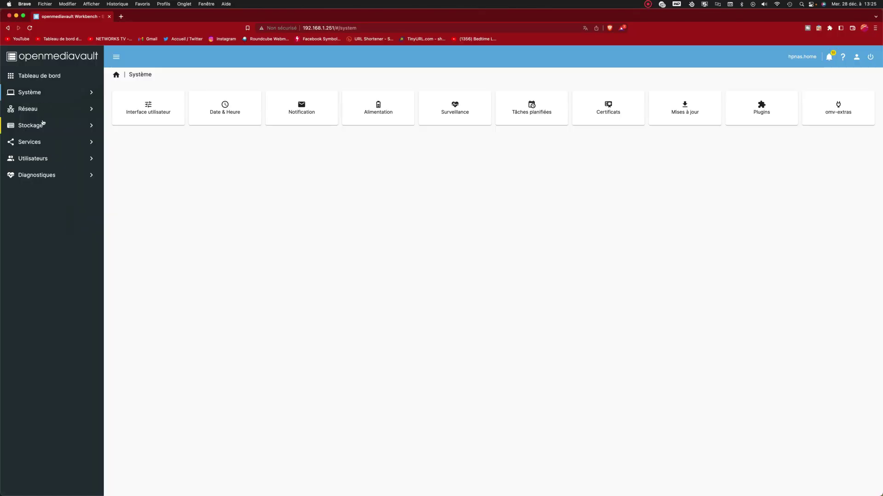
# Create a shared folder named / on the /dev/md127 file system
pyautogui.click(40, 126)
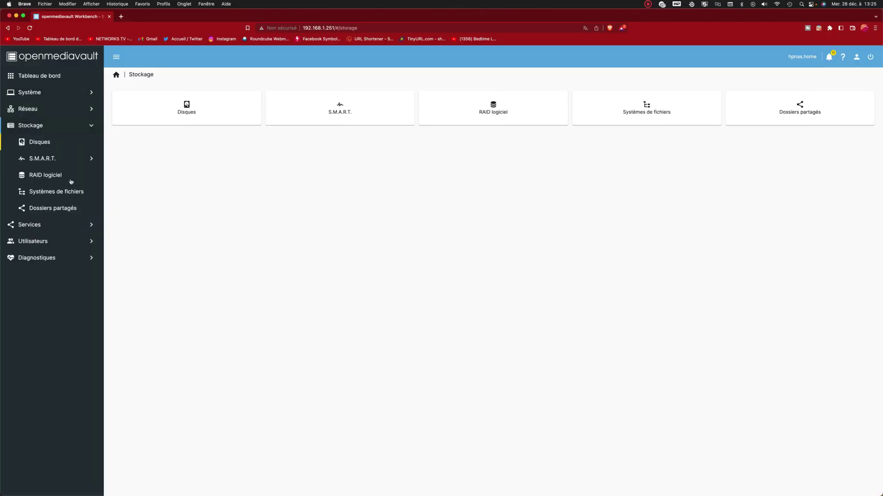
pyautogui.click(57, 146)
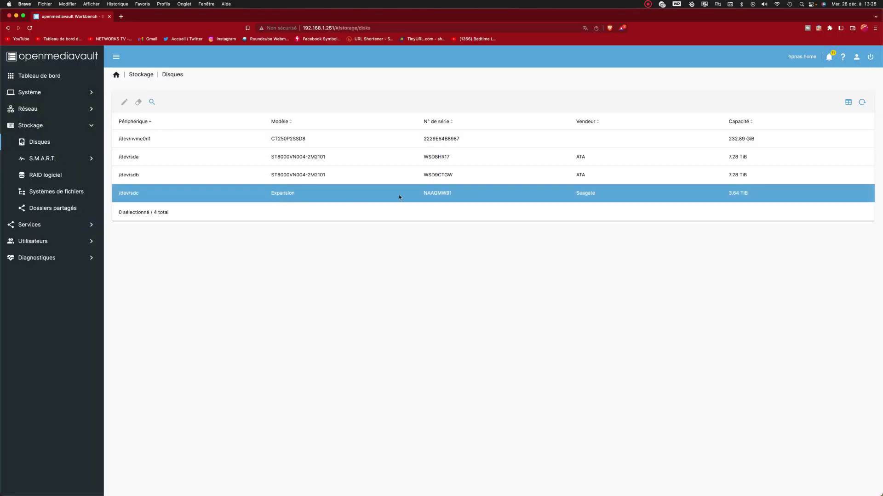
pyautogui.click(61, 190)
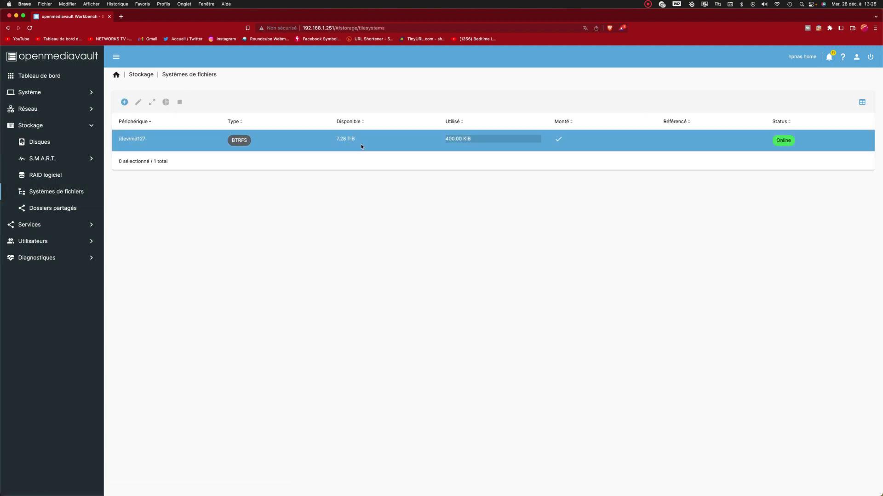
pyautogui.click(70, 207)
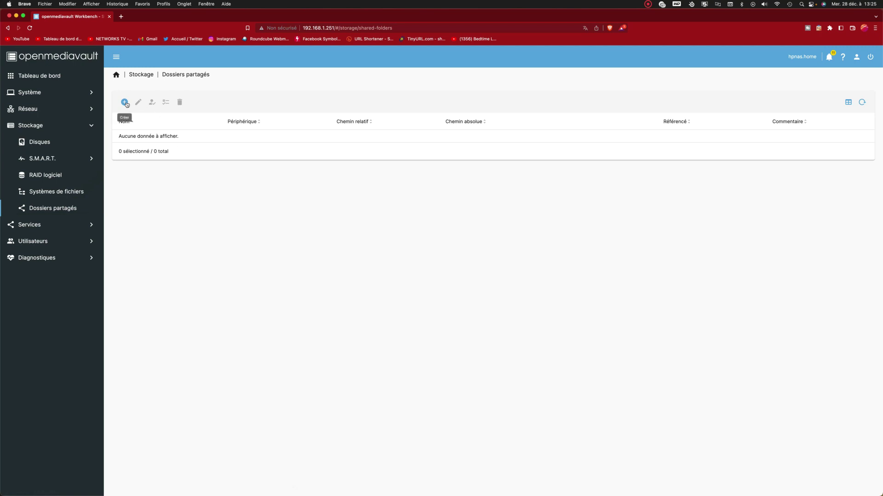
pyautogui.click(125, 102)
pyautogui.click(128, 104)
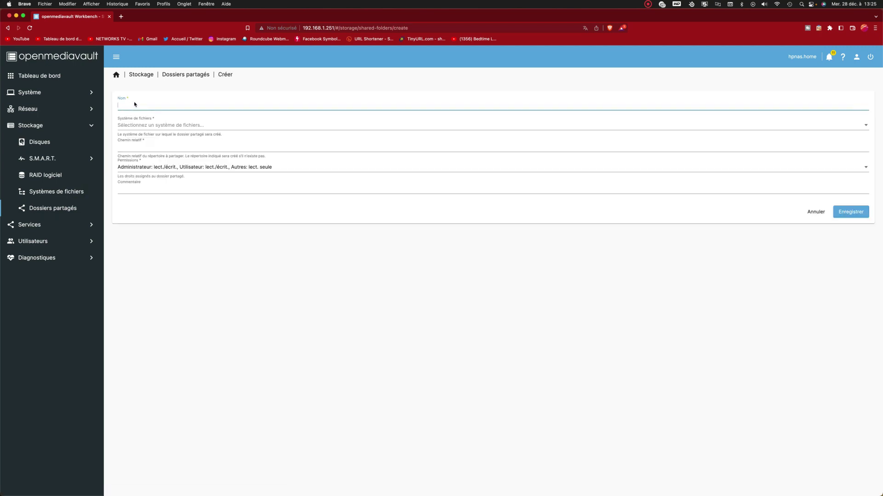
pyautogui.click(140, 128)
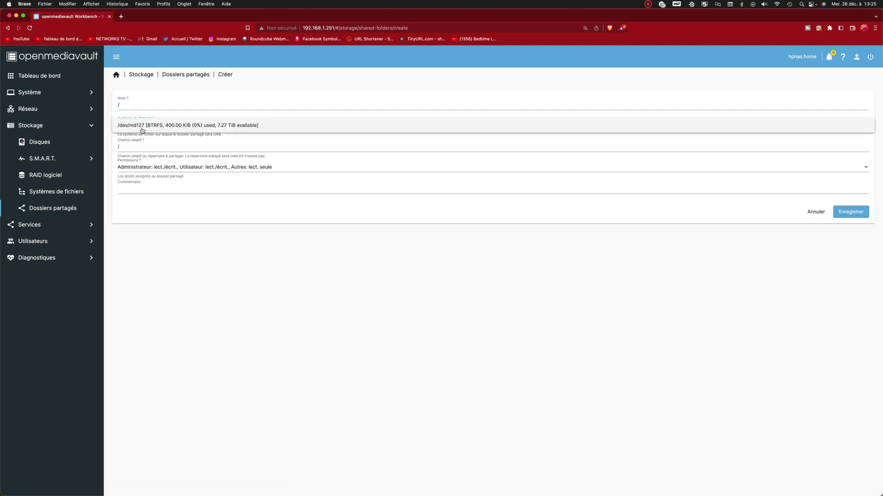
pyautogui.click(151, 126)
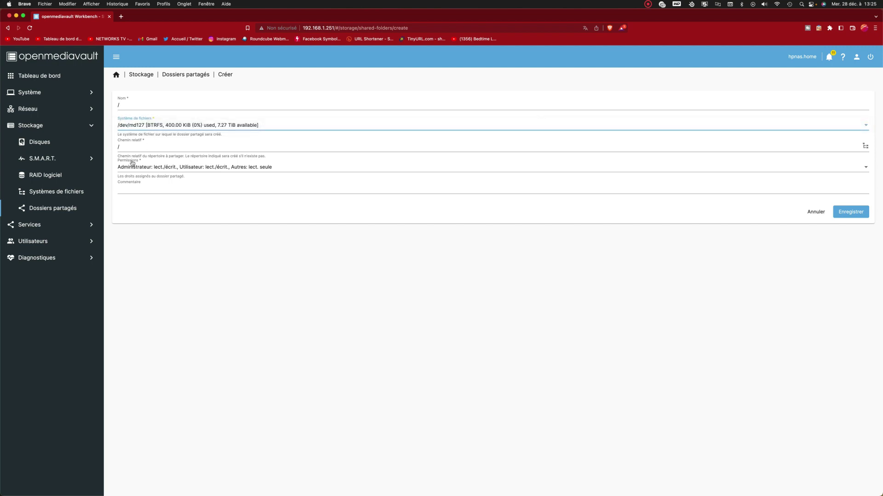
pyautogui.click(851, 211)
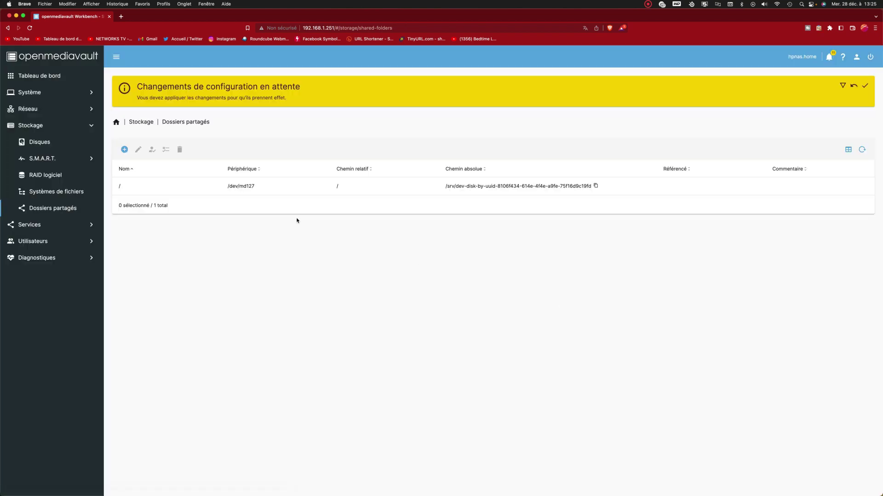
# Apply the pending changes, then go to Services > USB Backup
pyautogui.click(864, 85)
pyautogui.click(506, 290)
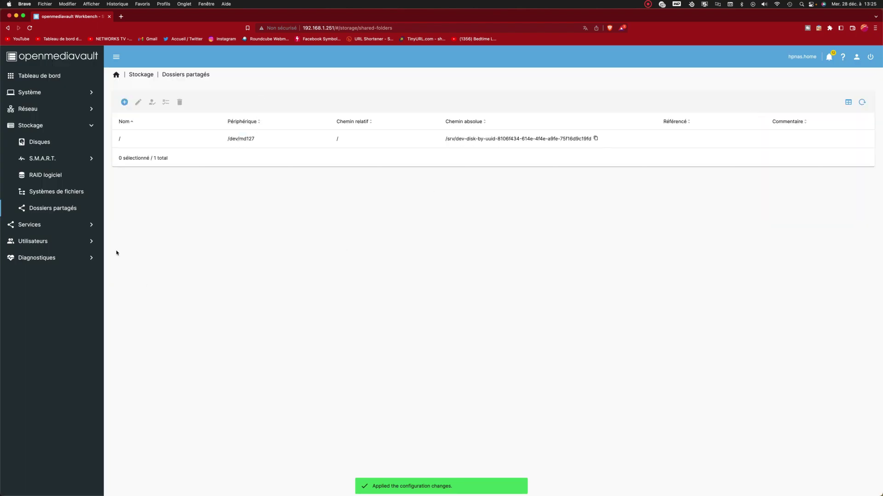
pyautogui.click(53, 225)
pyautogui.click(50, 274)
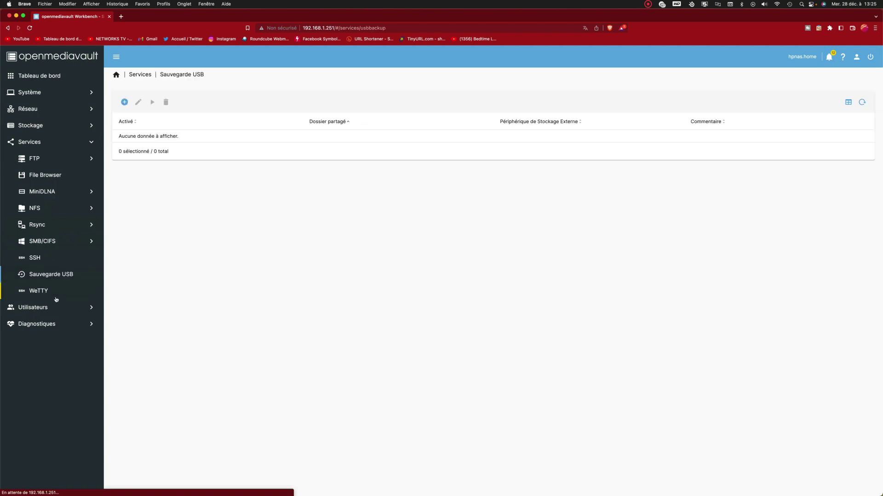
# Create an enabled USB backup job copying from the Expansion drive into the / shared folder
pyautogui.click(125, 103)
pyautogui.click(122, 101)
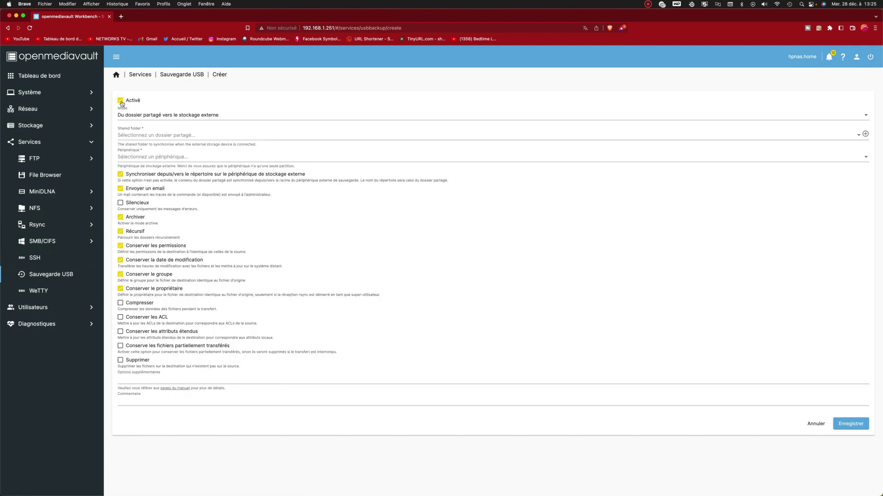
pyautogui.click(177, 116)
pyautogui.click(174, 132)
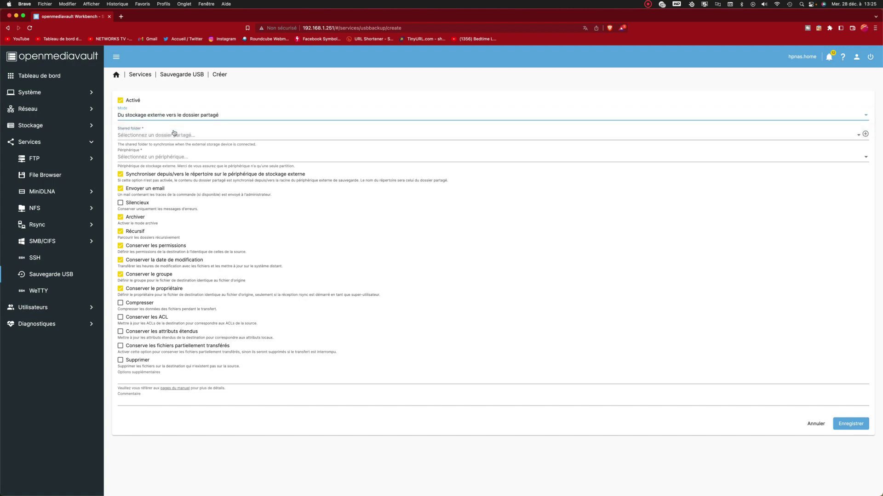
pyautogui.click(145, 135)
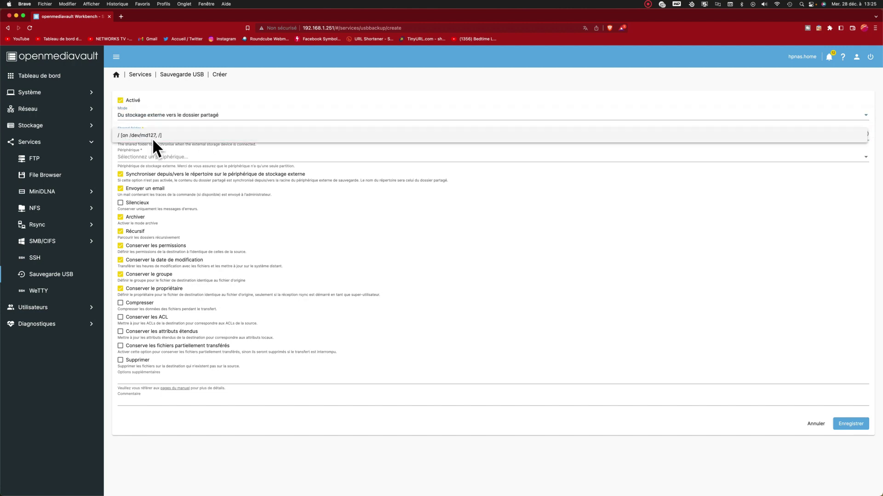
pyautogui.click(164, 137)
pyautogui.click(159, 156)
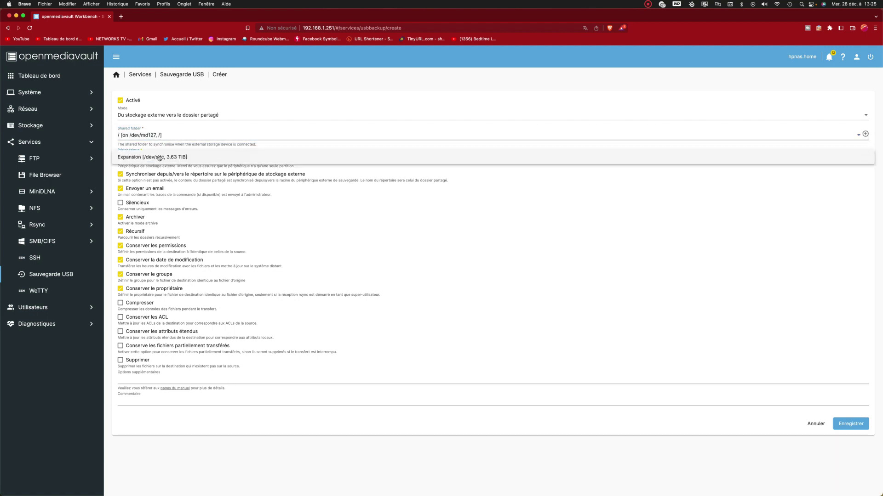
pyautogui.click(160, 158)
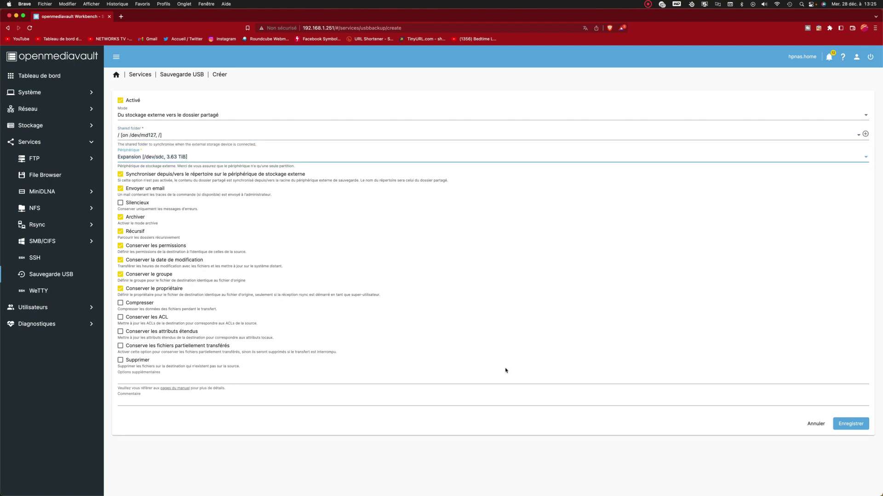
pyautogui.click(839, 430)
pyautogui.click(839, 430)
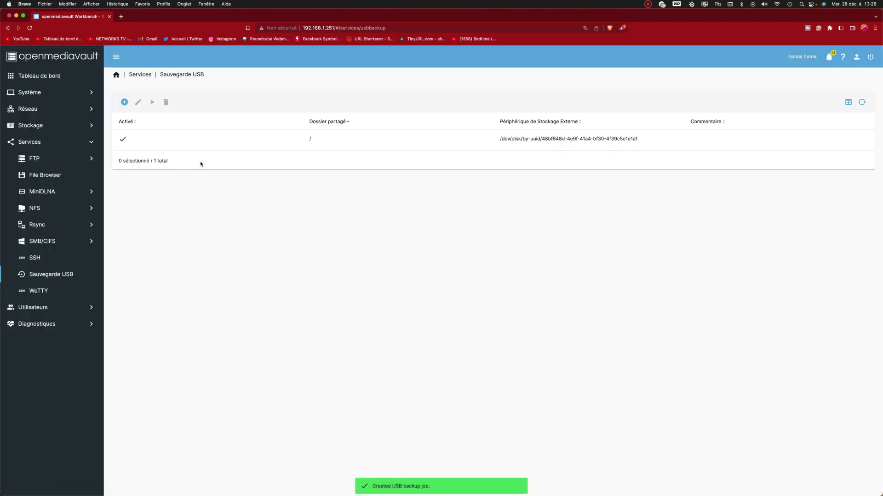
# Apply the pending configuration changes for the backup job
pyautogui.click(541, 141)
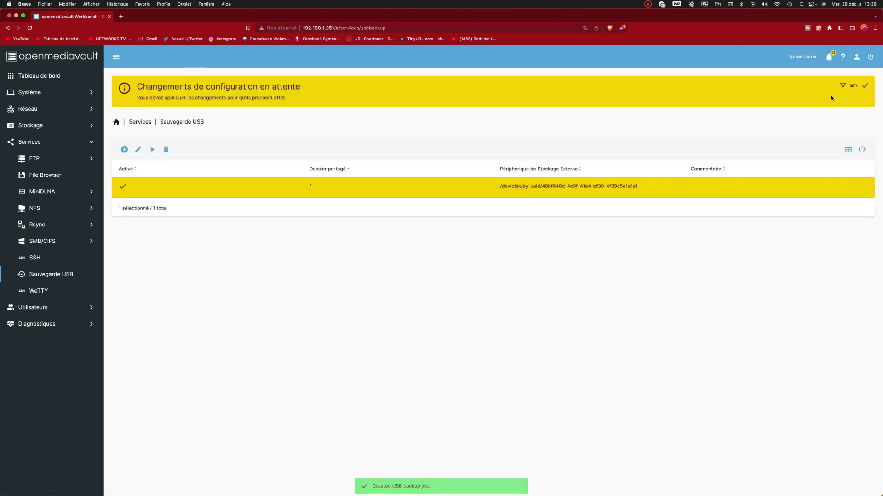
pyautogui.click(865, 86)
pyautogui.click(507, 287)
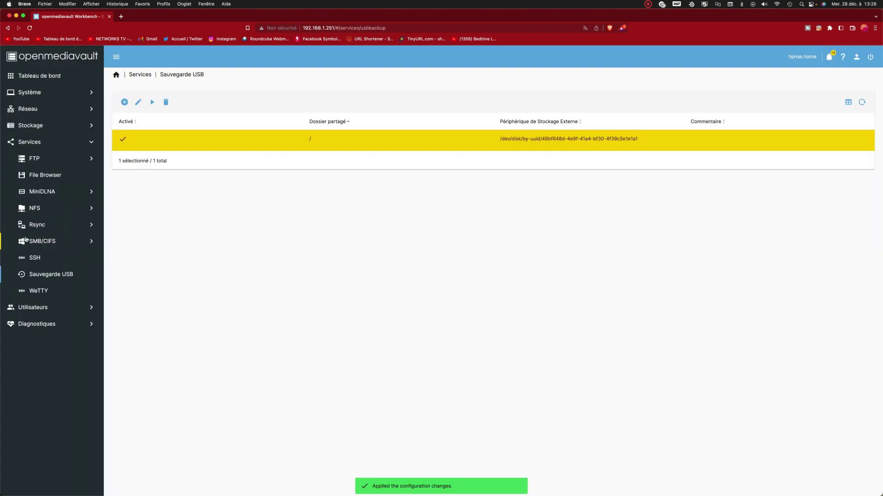
# Run the USB backup job from the Expansion drive into the / shared folder
pyautogui.click(153, 102)
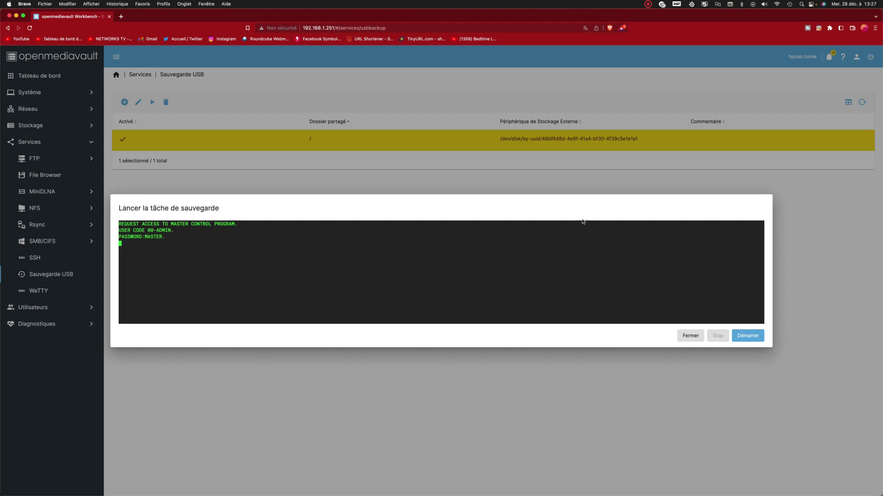
pyautogui.click(748, 336)
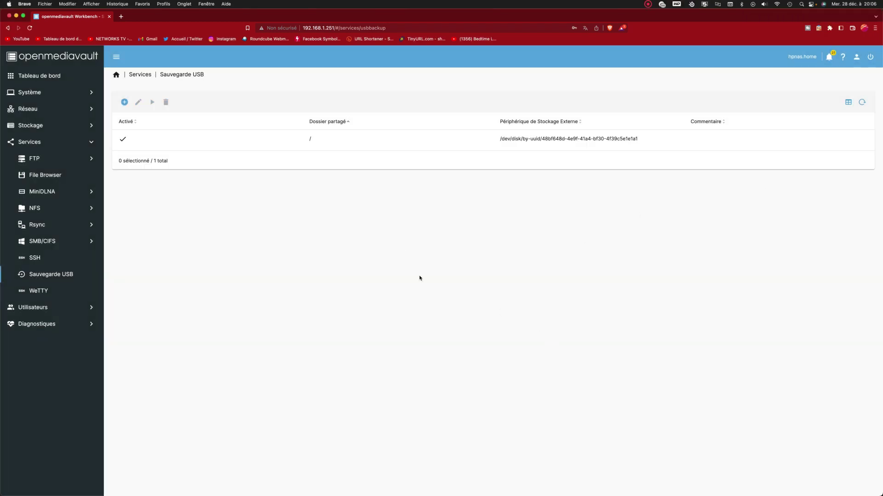
# Create a FILMS shared folder on /dev/md127 and apply the changes
pyautogui.click(54, 130)
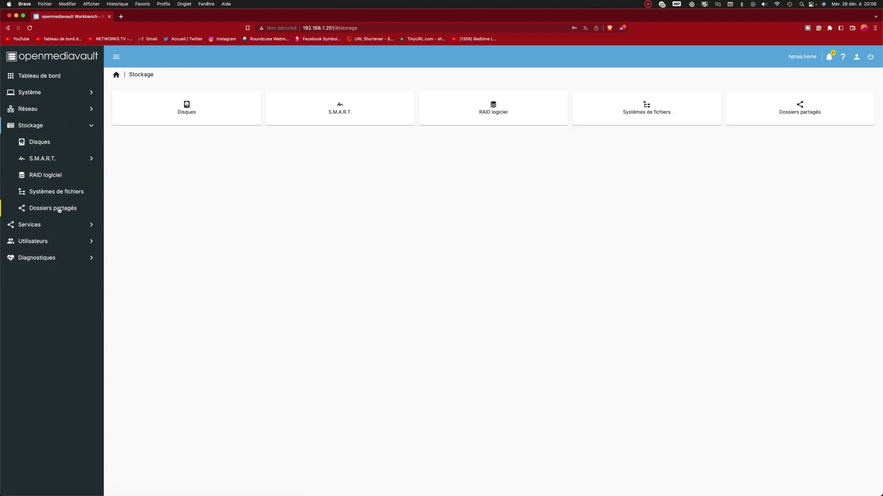
pyautogui.click(56, 192)
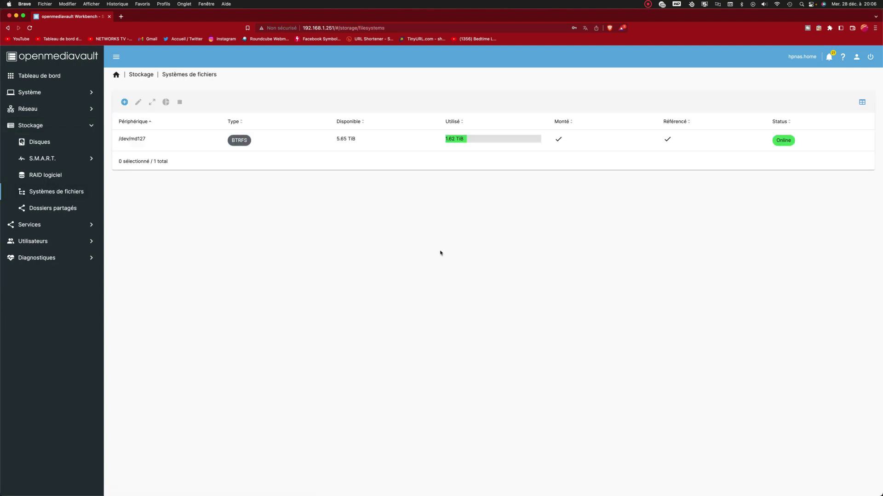
pyautogui.click(146, 148)
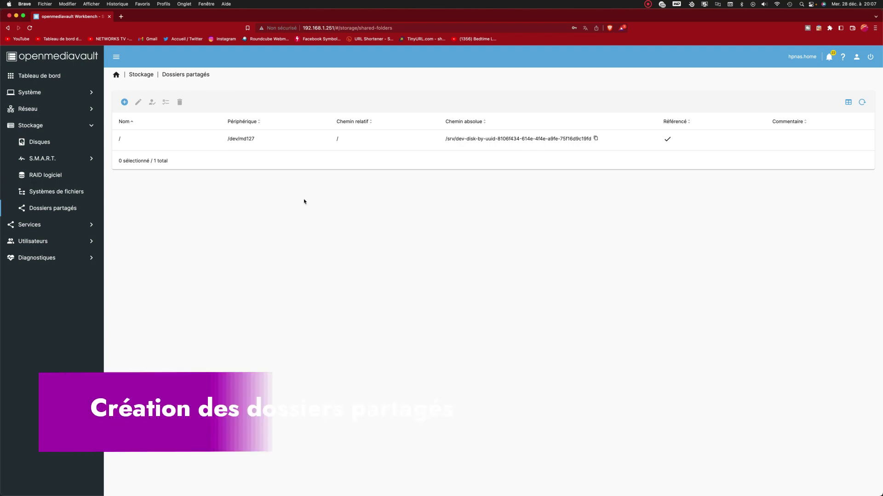
pyautogui.click(124, 102)
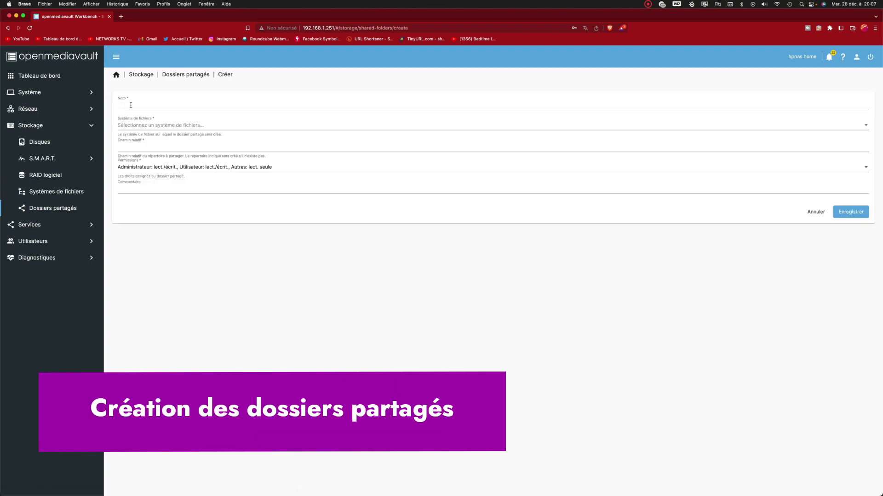
pyautogui.write('FILMS')
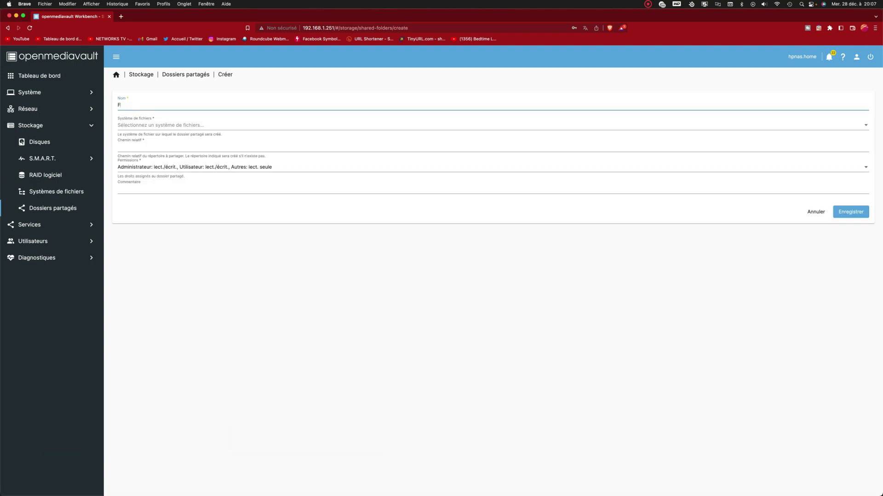
pyautogui.click(159, 125)
pyautogui.click(159, 127)
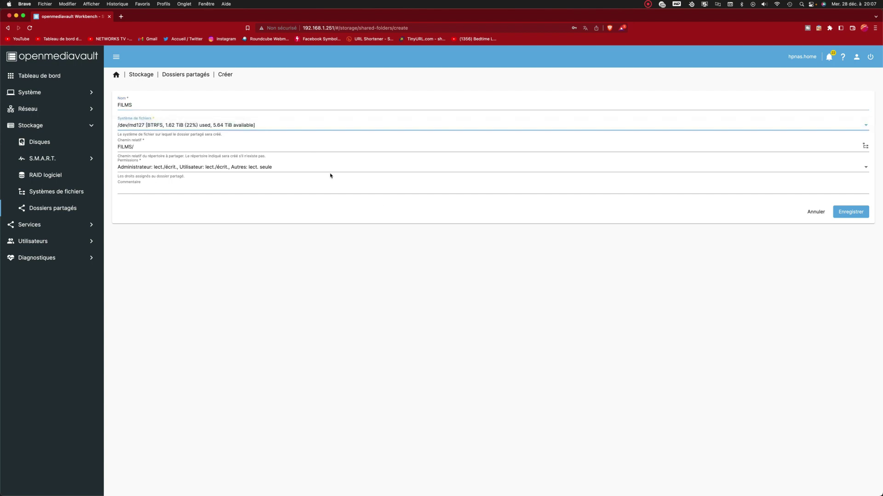
pyautogui.click(851, 212)
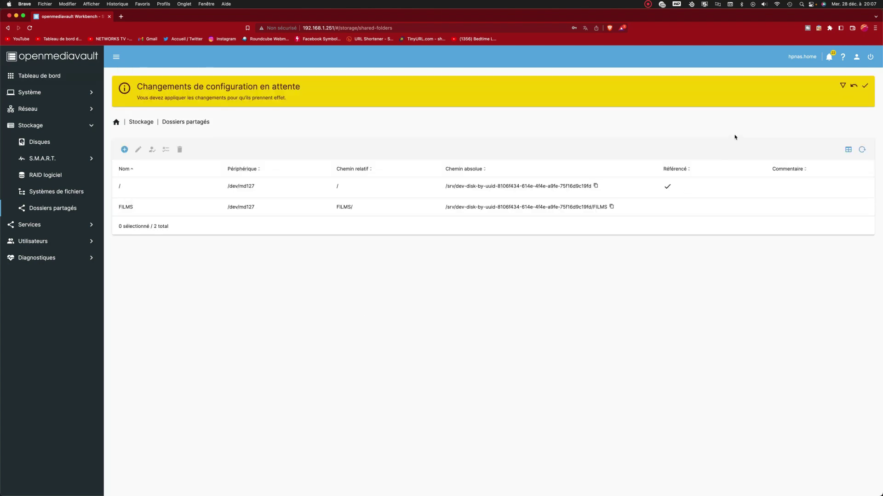
pyautogui.click(865, 89)
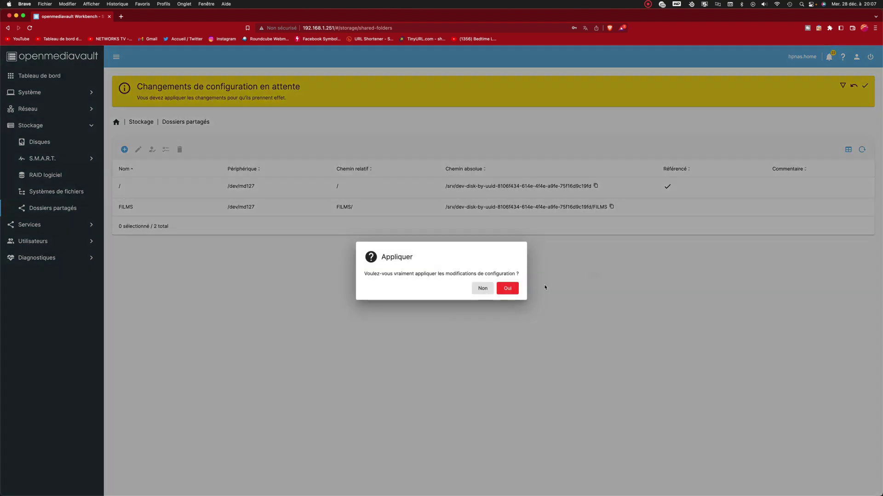
pyautogui.click(506, 290)
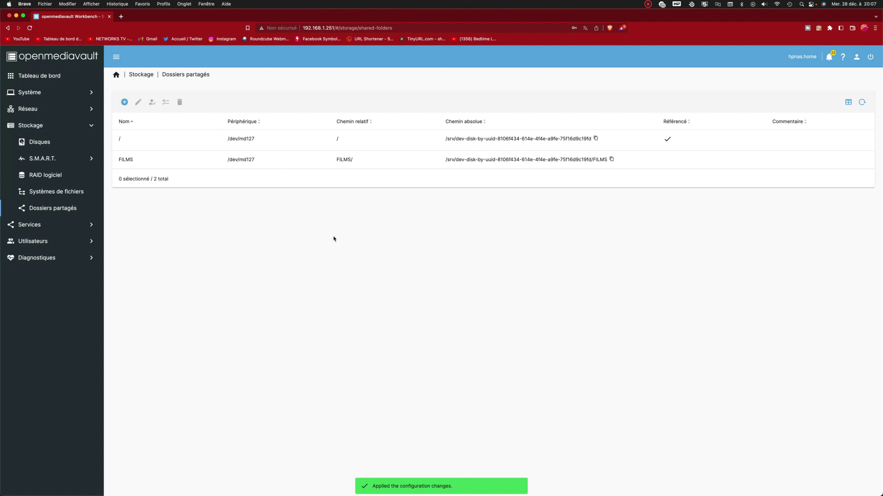
# Add a PERSO shared folder on the /dev/md127 BTRFS volume and apply the changes
pyautogui.click(124, 102)
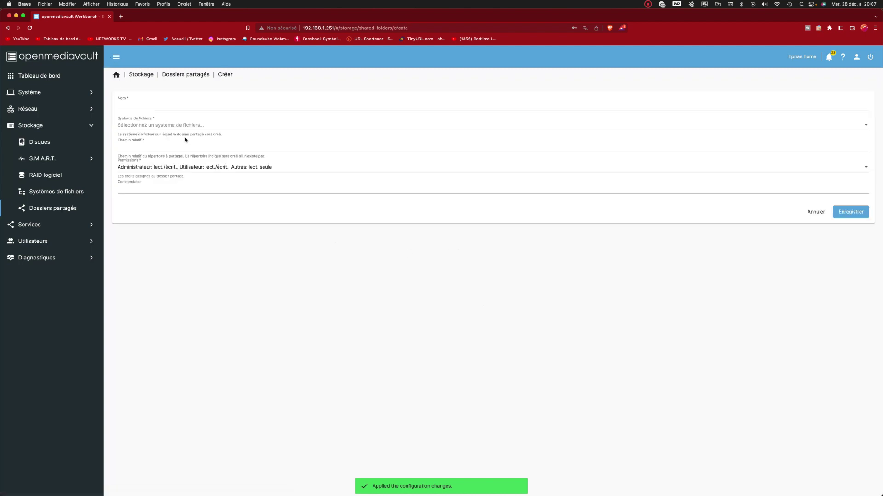
pyautogui.write('PERSO')
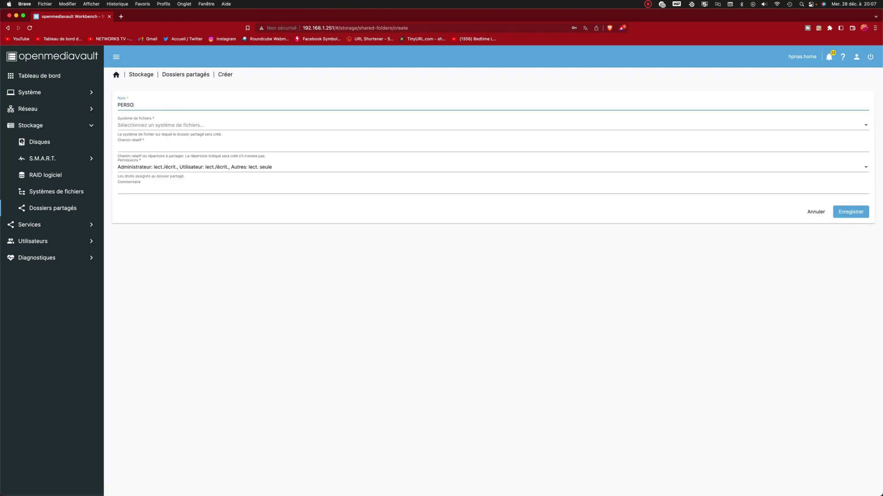
pyautogui.click(170, 126)
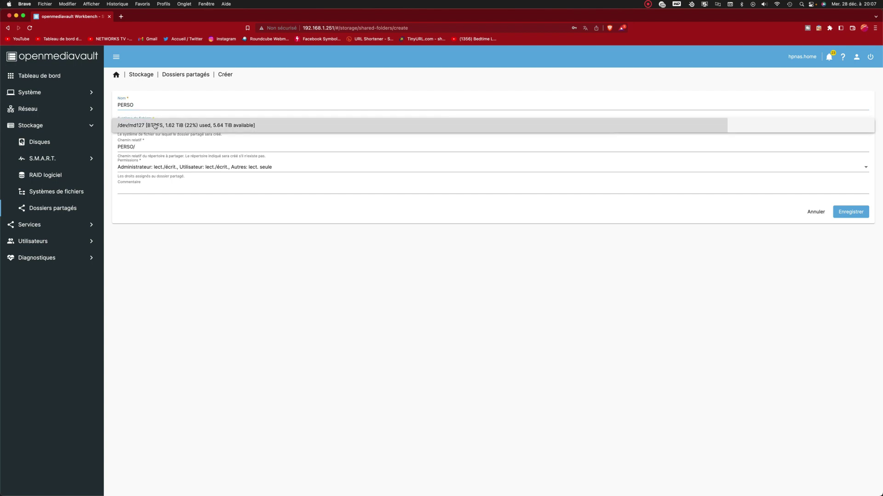
pyautogui.click(154, 128)
pyautogui.click(851, 213)
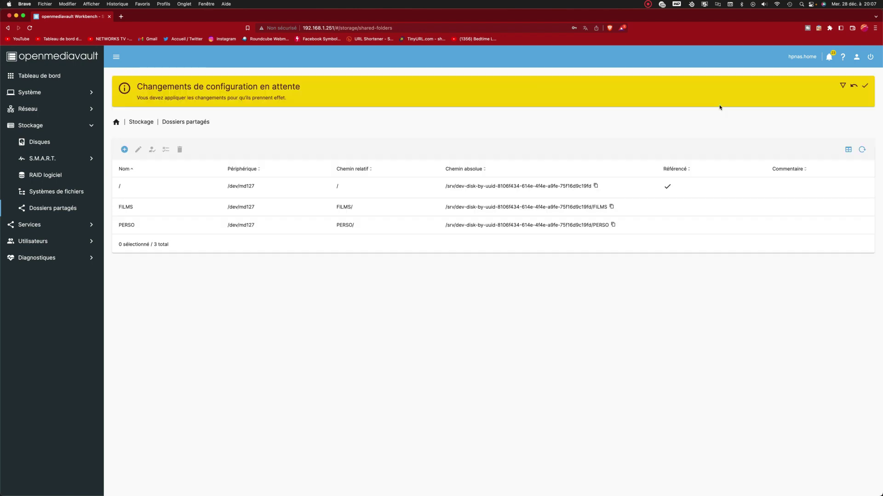
pyautogui.click(864, 87)
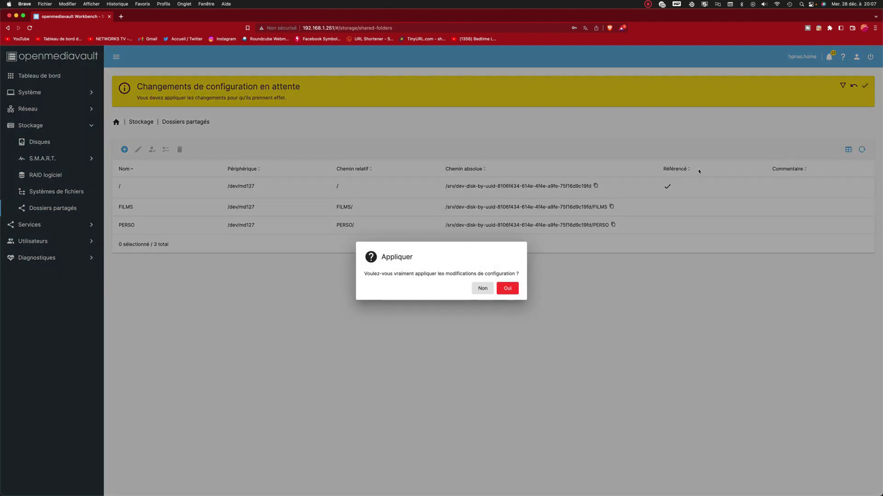
pyautogui.click(514, 291)
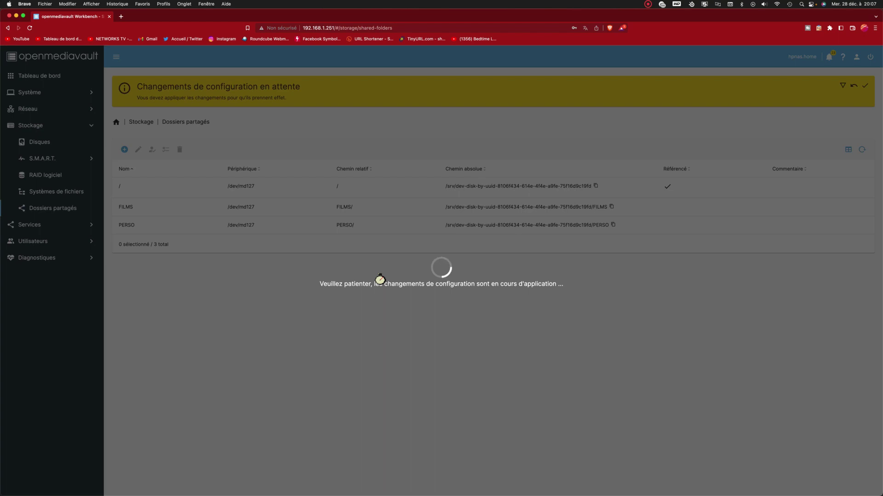
pyautogui.click(124, 102)
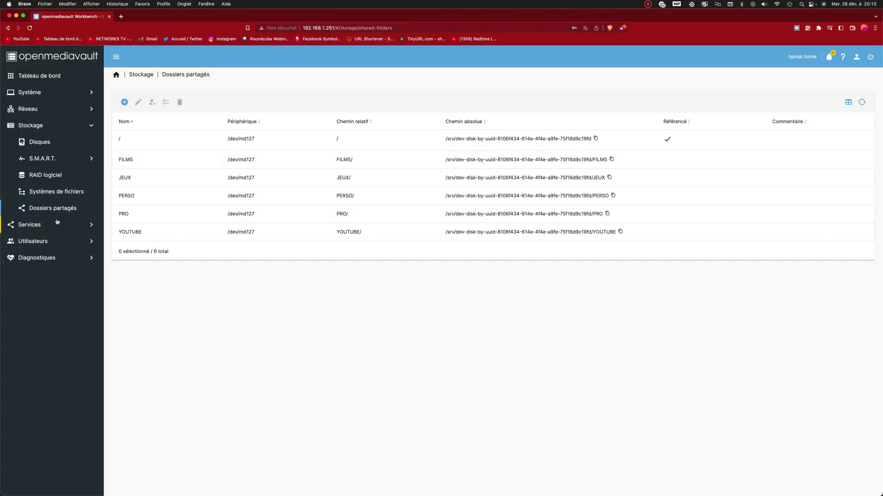
# Tick Activé in SMB/CIFS settings, save, and apply the configuration changes
pyautogui.click(52, 226)
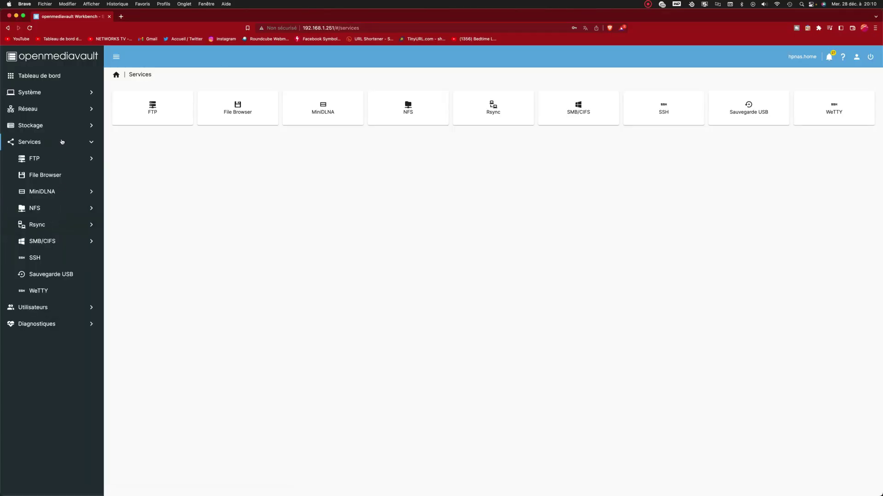
pyautogui.click(53, 243)
pyautogui.click(61, 258)
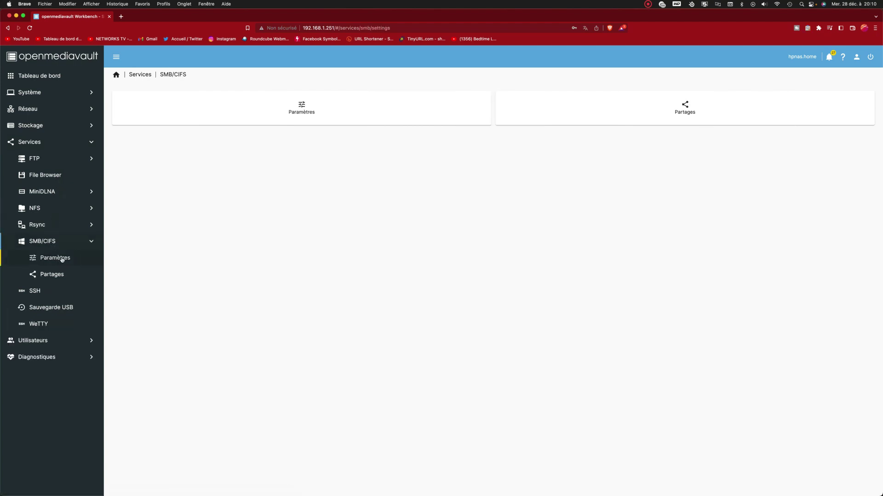
pyautogui.click(130, 101)
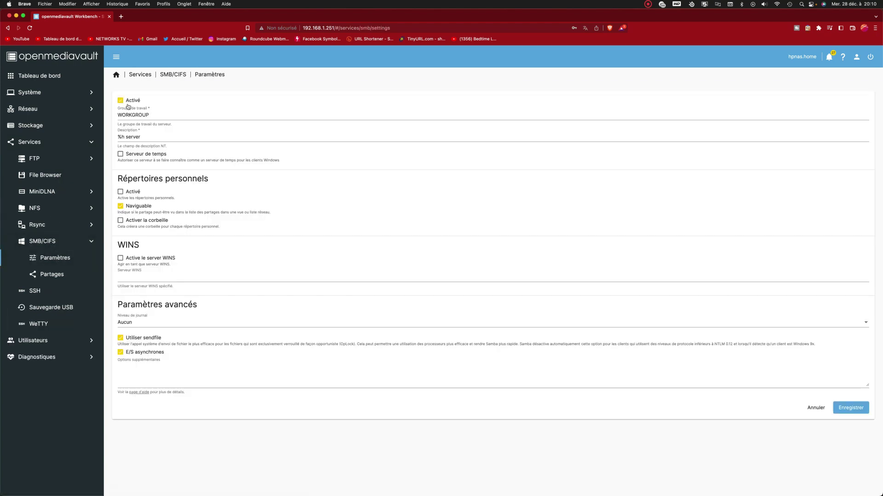
pyautogui.click(852, 410)
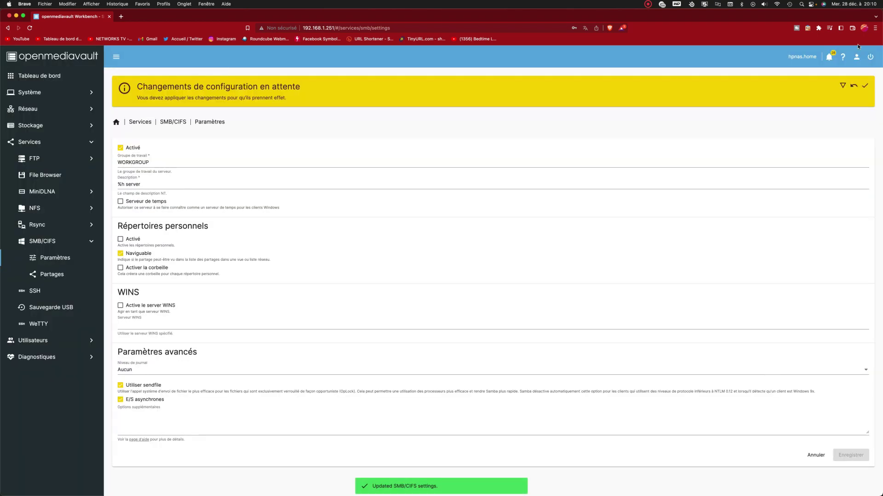
pyautogui.click(865, 86)
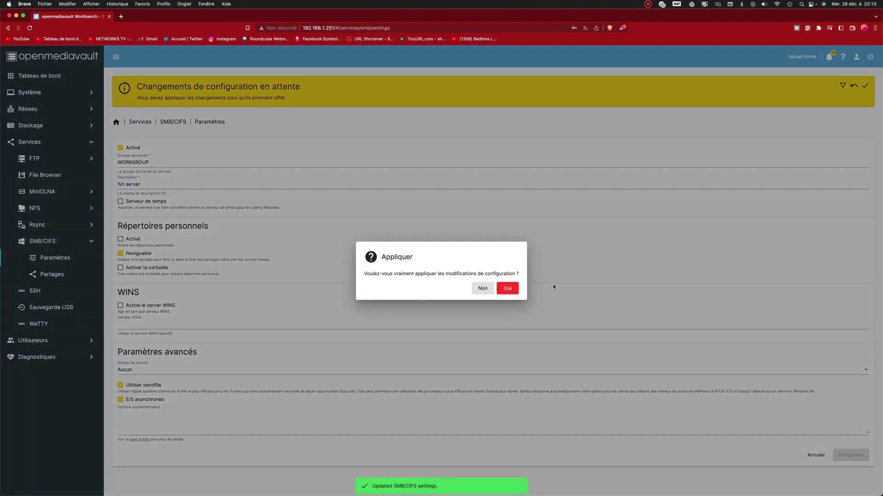
pyautogui.click(507, 289)
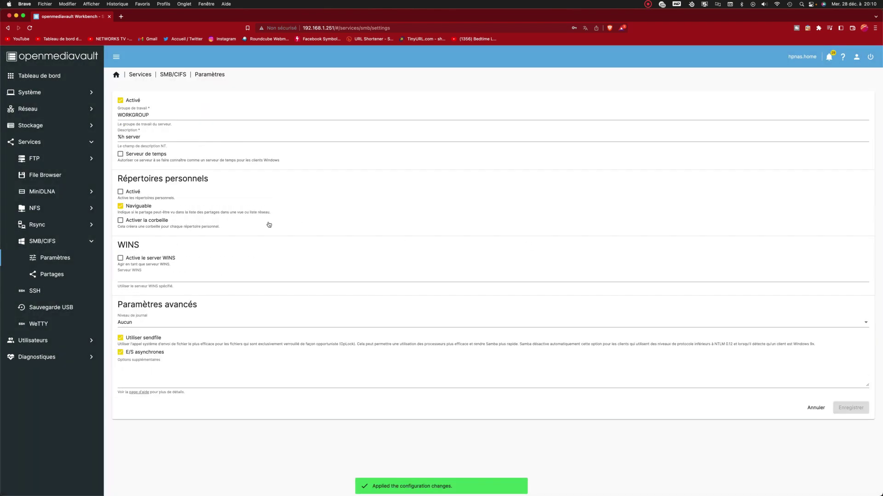
# Create an SMB share for the FILMS folder and apply the changes
pyautogui.click(64, 276)
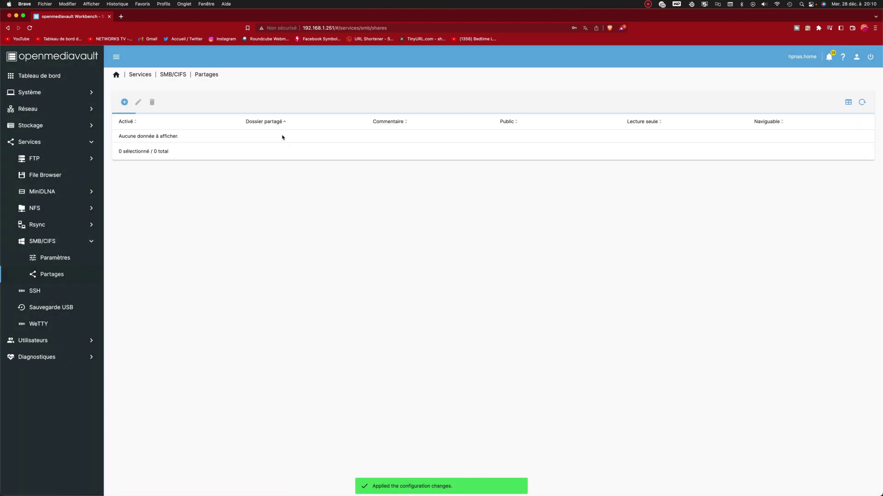
pyautogui.click(124, 103)
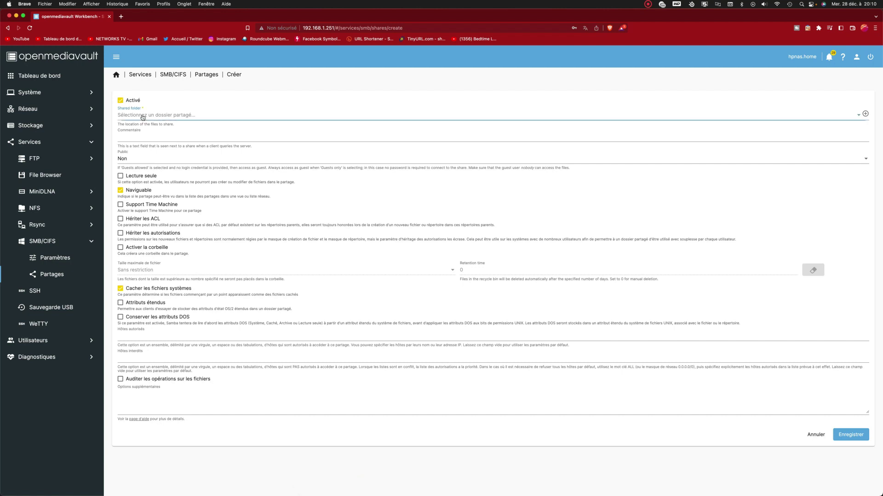
pyautogui.click(141, 119)
pyautogui.click(141, 131)
pyautogui.click(841, 439)
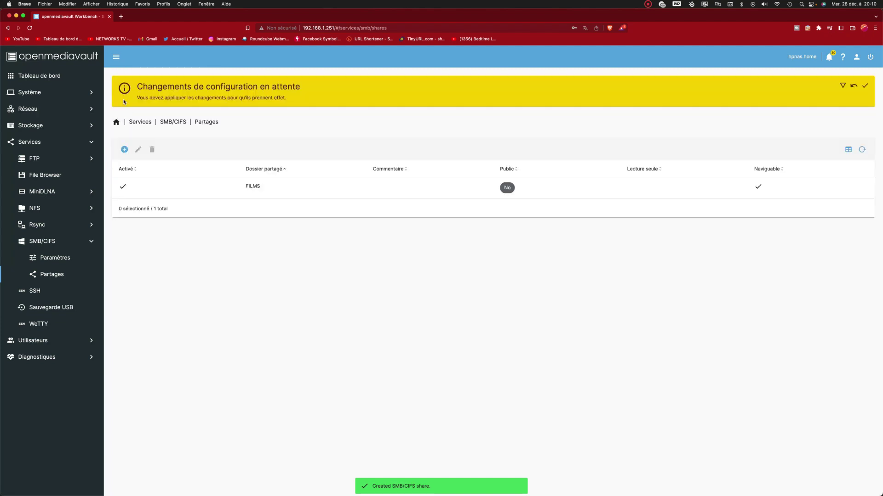
pyautogui.click(864, 87)
pyautogui.click(515, 290)
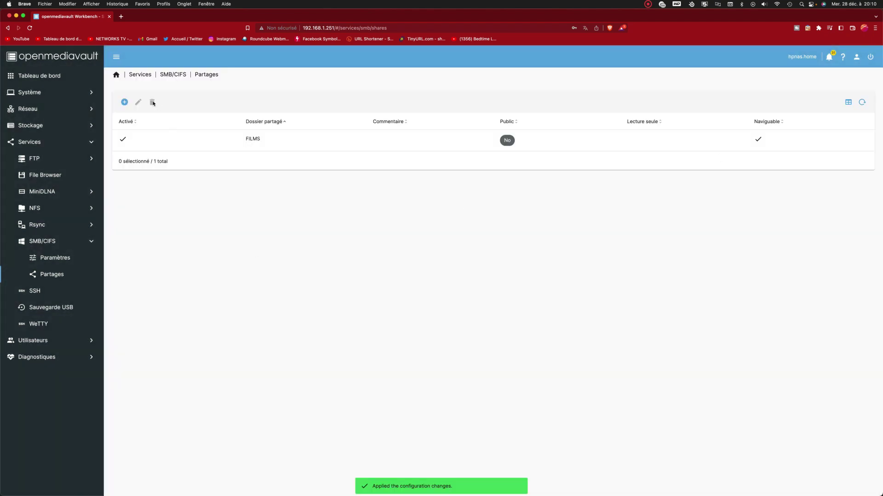
# Add an SMB share for the JEUX folder and apply the changes
pyautogui.click(124, 102)
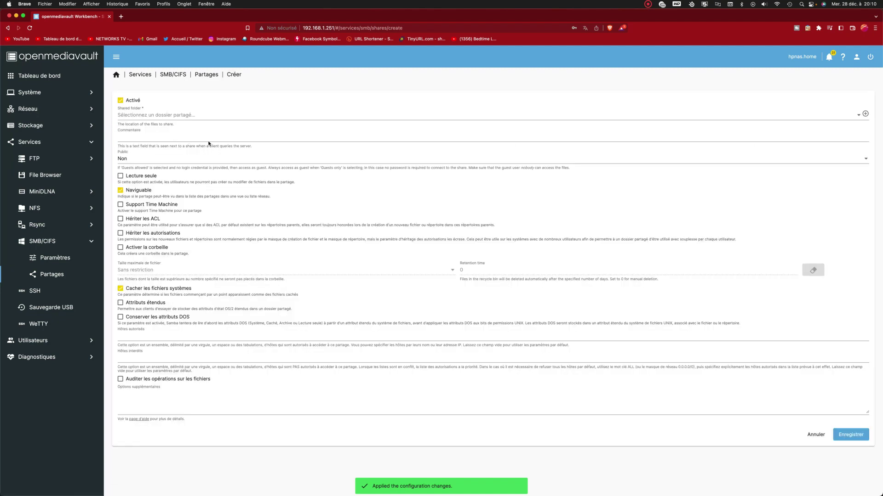
pyautogui.click(183, 115)
pyautogui.click(275, 144)
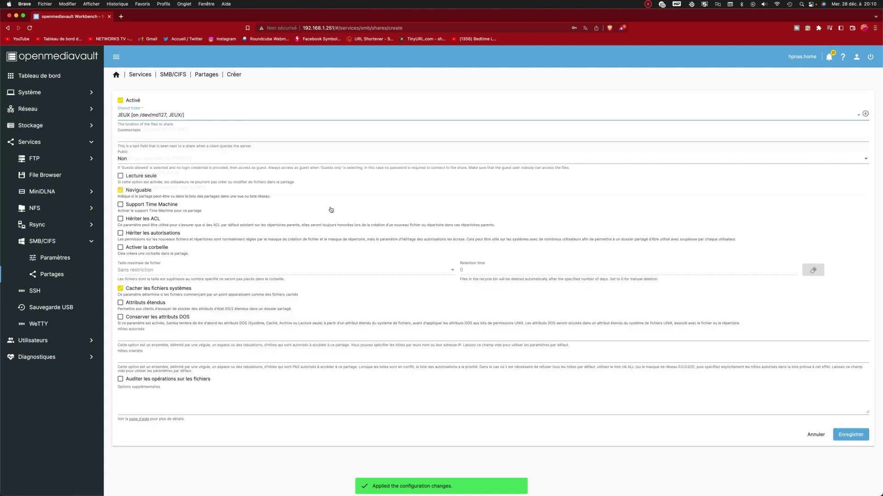
pyautogui.click(852, 435)
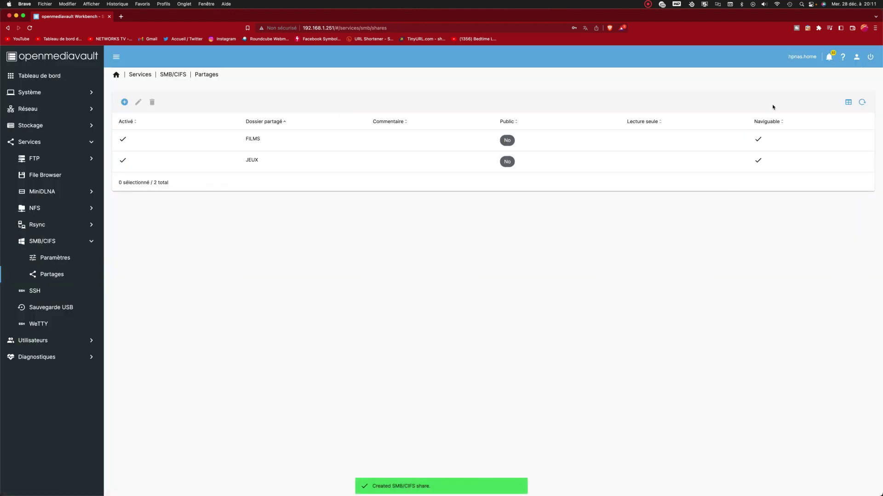
pyautogui.click(863, 86)
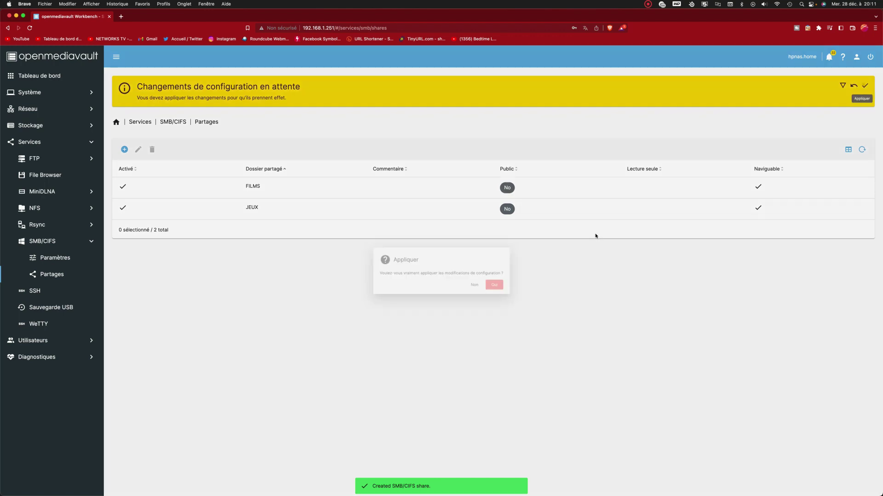
pyautogui.click(514, 289)
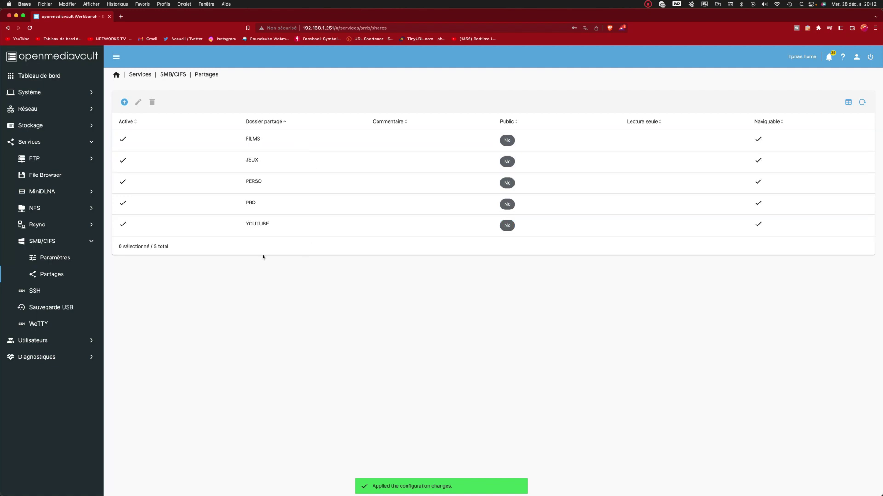
# Save File Browser on port 3670 sharing the / folder, then go to MiniDLNA
pyautogui.click(40, 175)
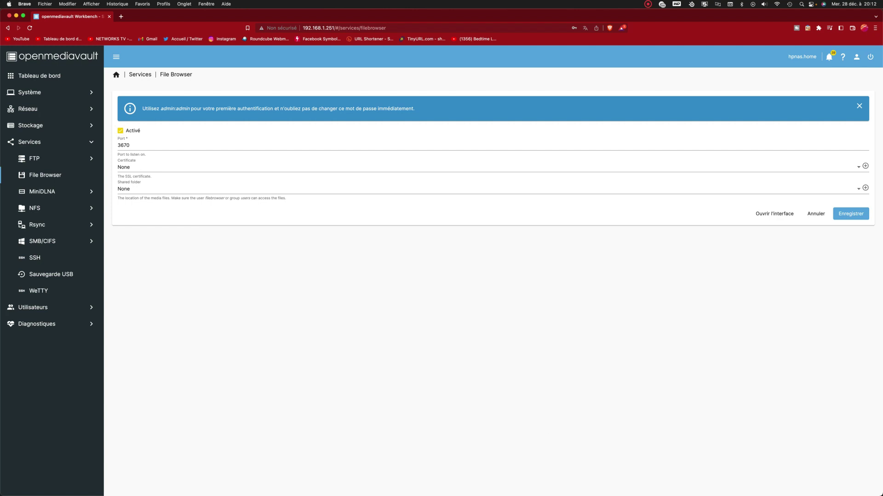
pyautogui.click(857, 212)
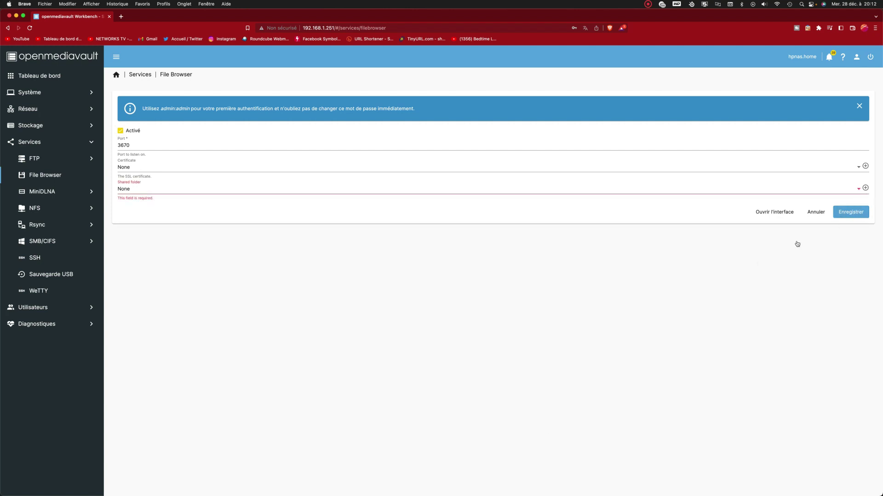
pyautogui.click(353, 192)
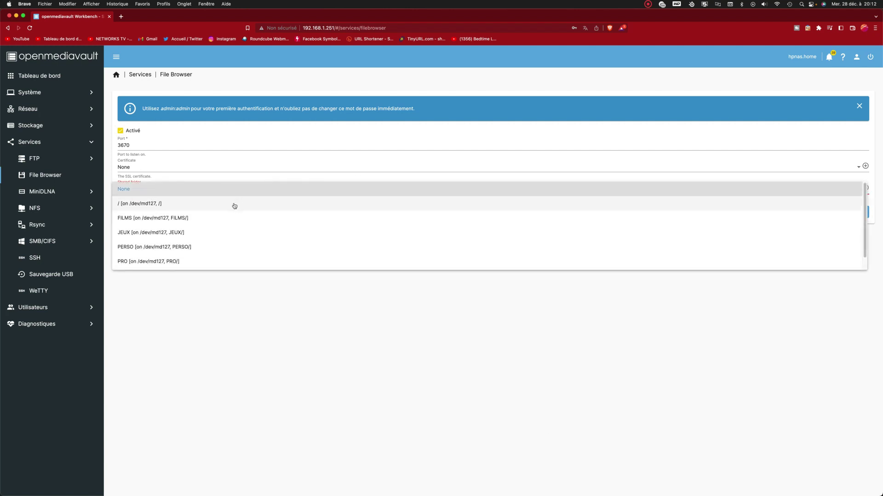
pyautogui.click(232, 201)
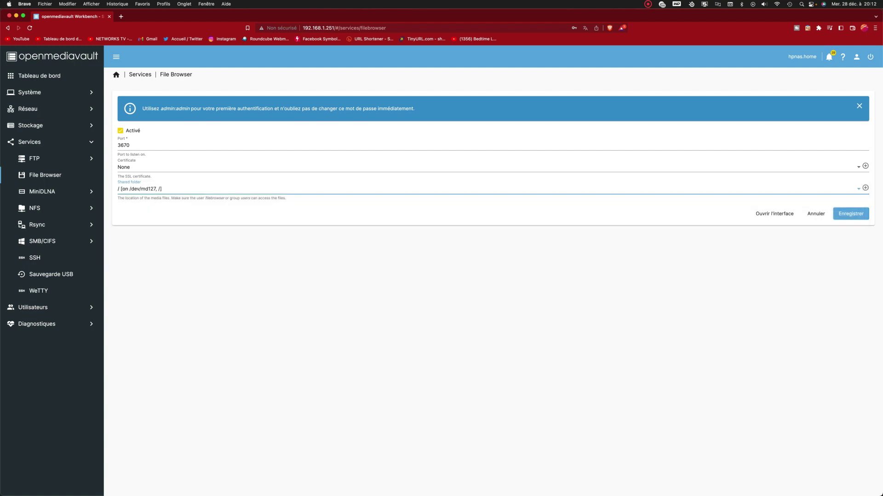
pyautogui.click(851, 212)
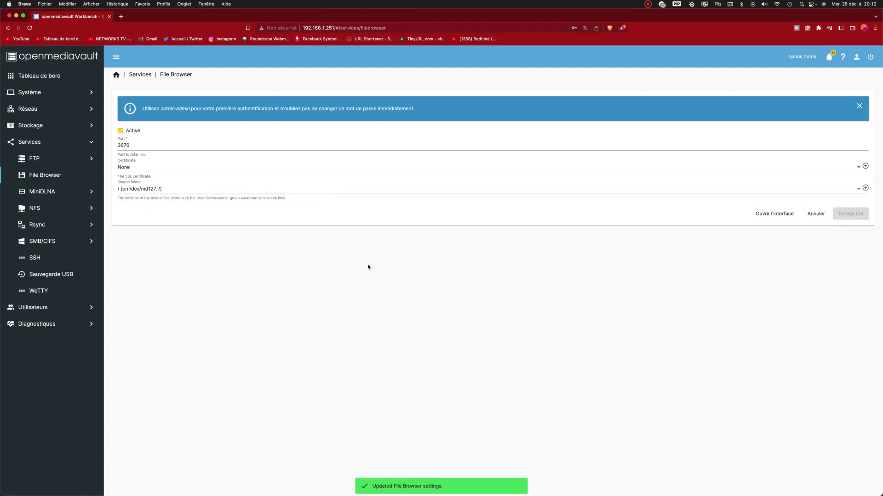
pyautogui.click(41, 191)
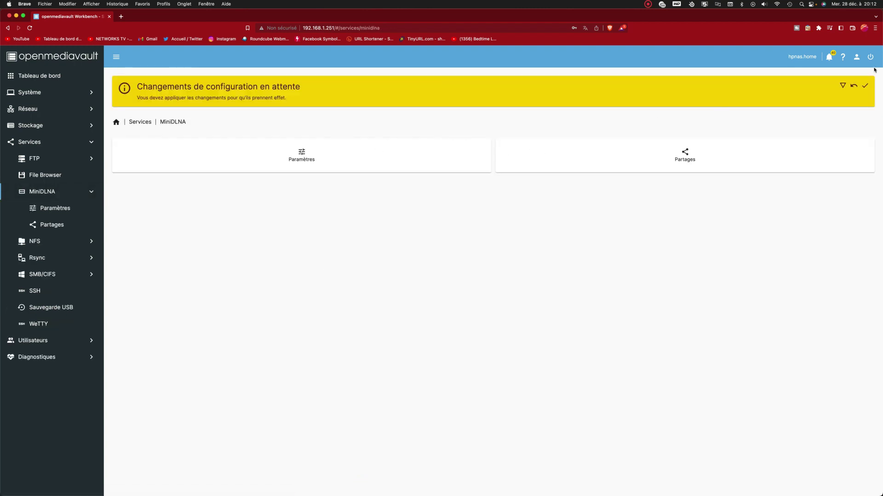
# Apply pending changes, then enable the MiniDLNA service, save and apply
pyautogui.click(865, 86)
pyautogui.click(505, 291)
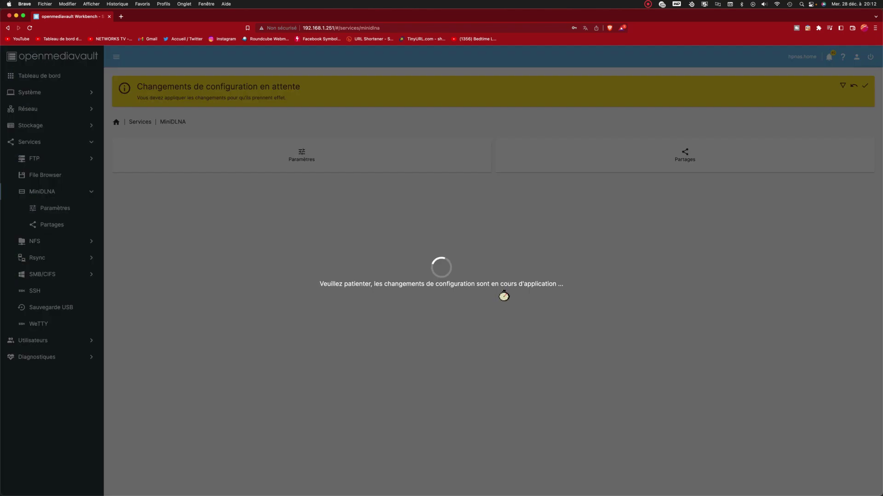
pyautogui.click(188, 124)
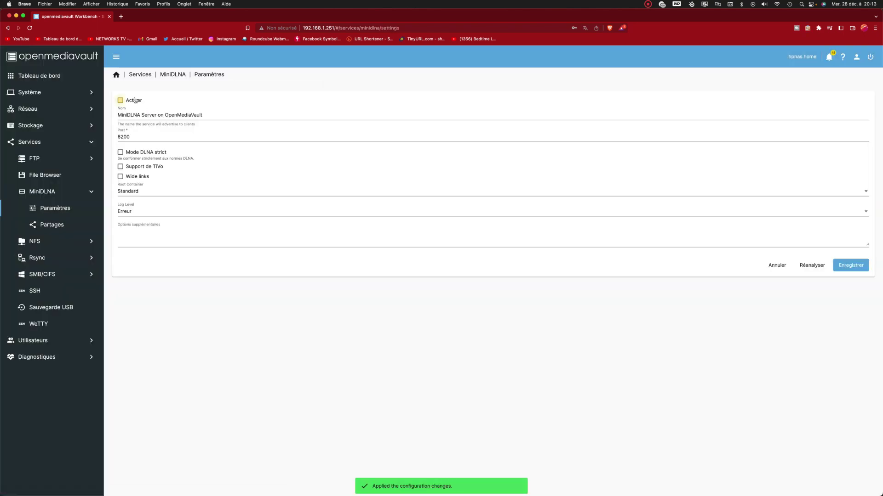
pyautogui.click(135, 100)
pyautogui.click(864, 265)
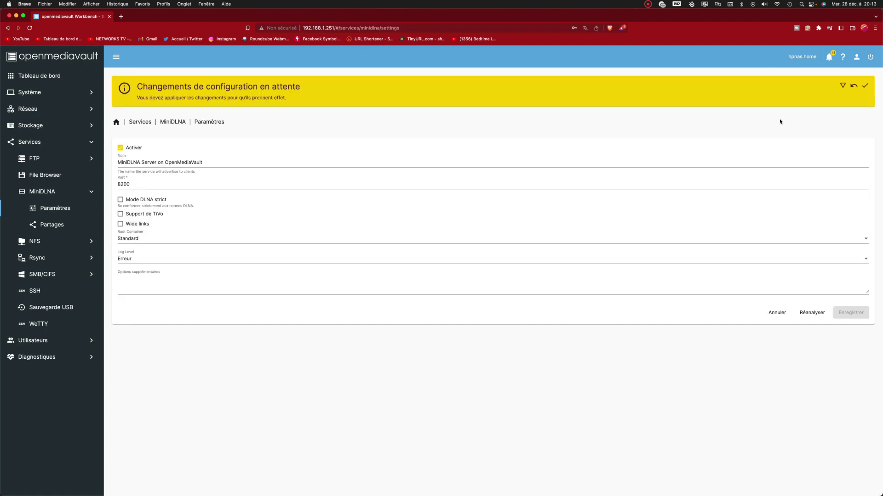
pyautogui.click(866, 86)
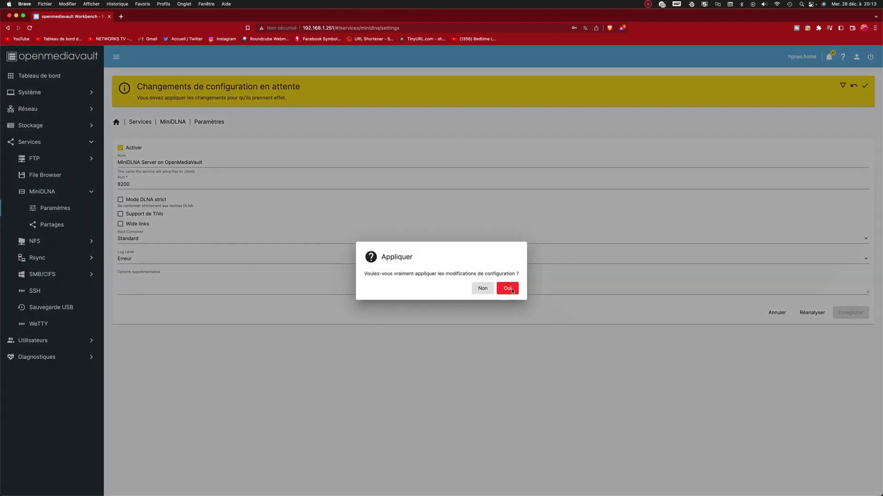
pyautogui.click(512, 291)
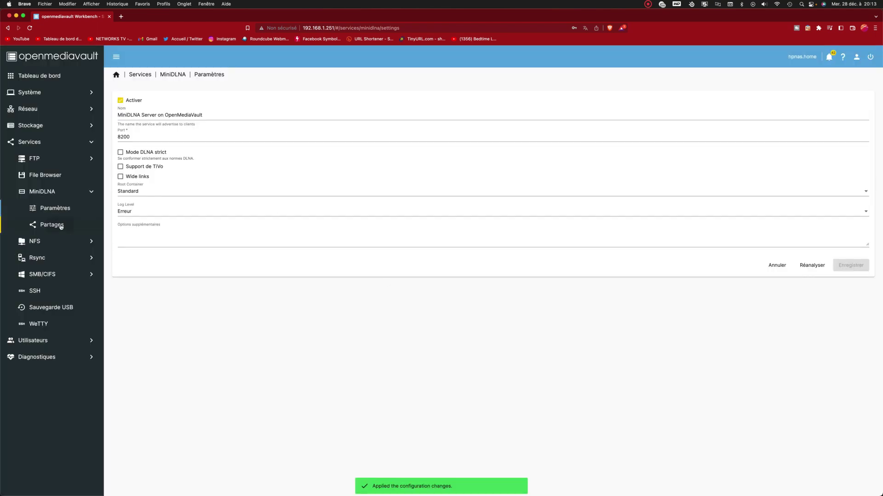
# Add a MiniDLNA share for the / folder, apply it, and return to MiniDLNA settings
pyautogui.click(57, 224)
pyautogui.click(125, 101)
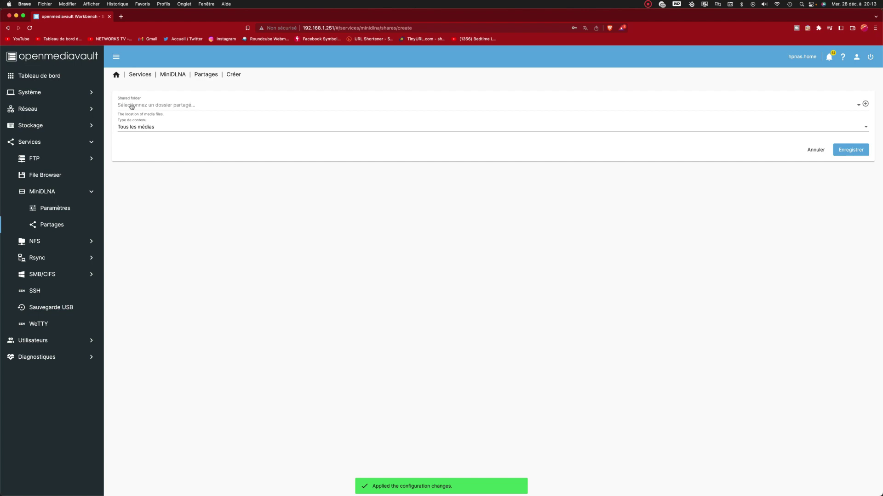
pyautogui.click(132, 105)
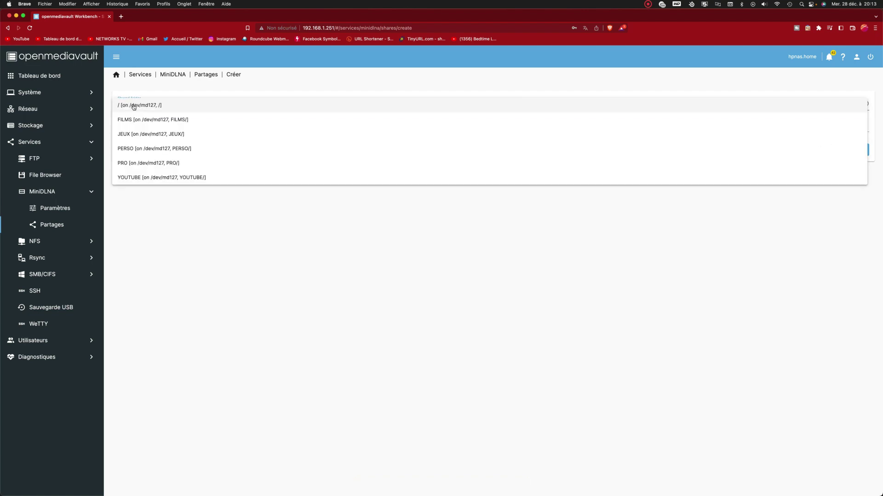
pyautogui.click(133, 106)
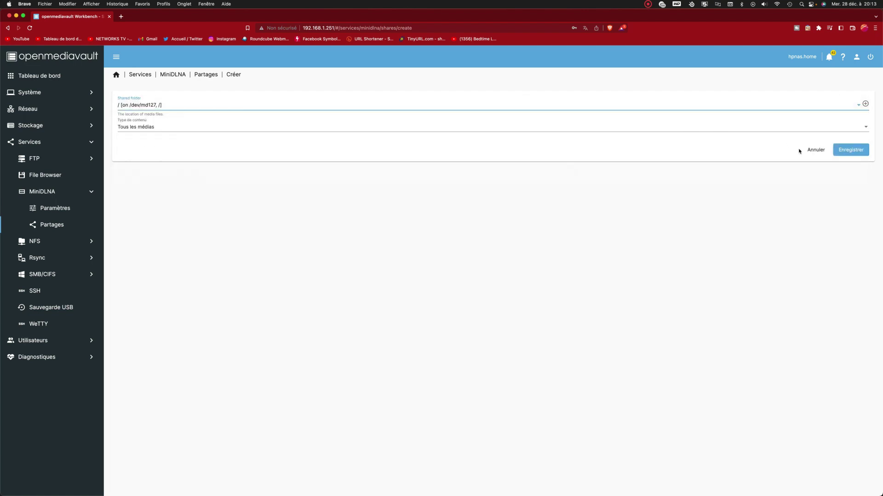
pyautogui.click(847, 150)
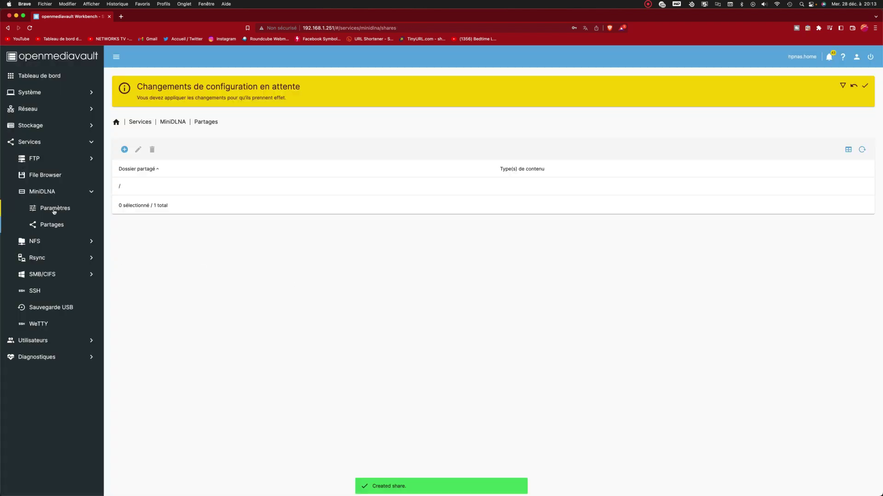
pyautogui.click(865, 86)
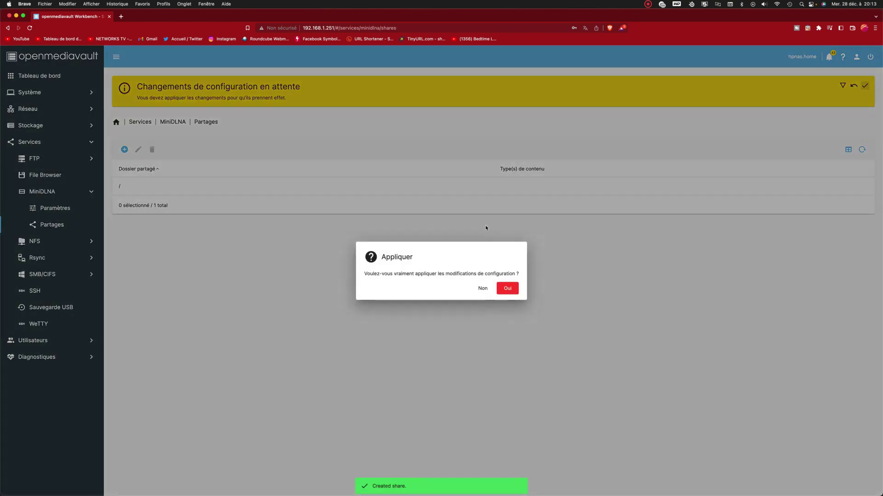
pyautogui.click(507, 288)
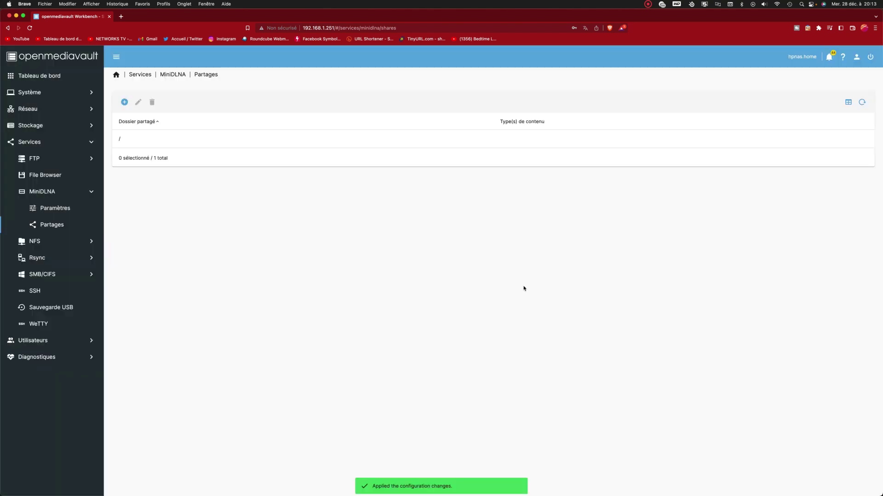
pyautogui.click(55, 206)
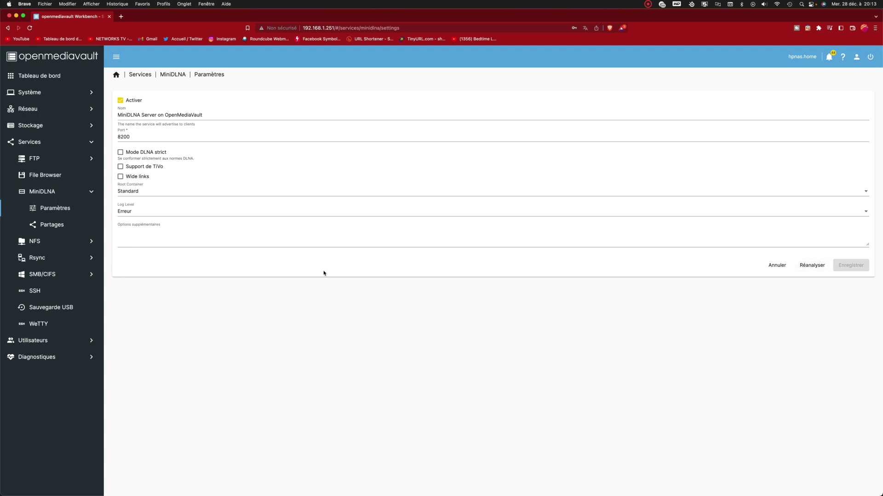
# Delete the existing USB backup job for / and apply the configuration change
pyautogui.click(55, 292)
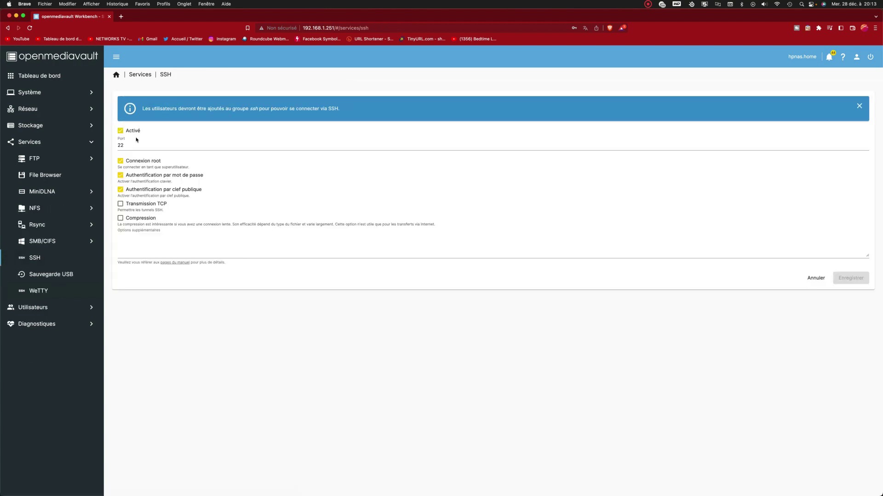
pyautogui.click(66, 280)
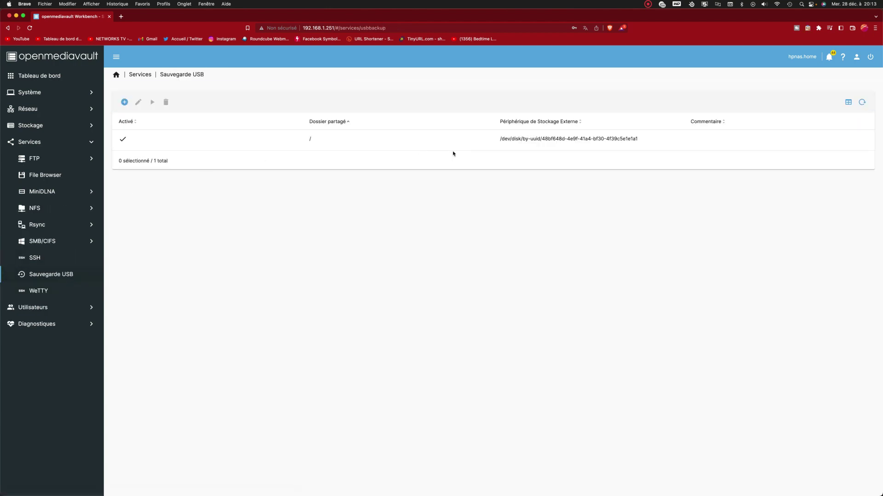
pyautogui.click(432, 148)
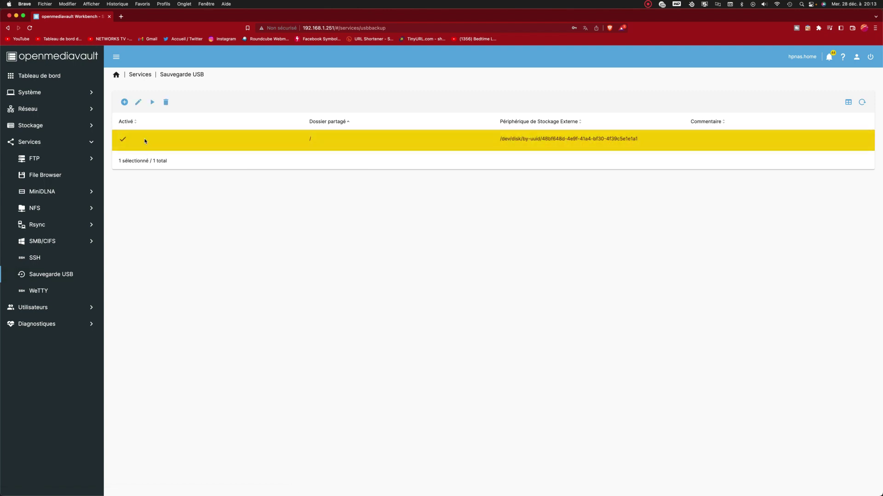
pyautogui.click(165, 103)
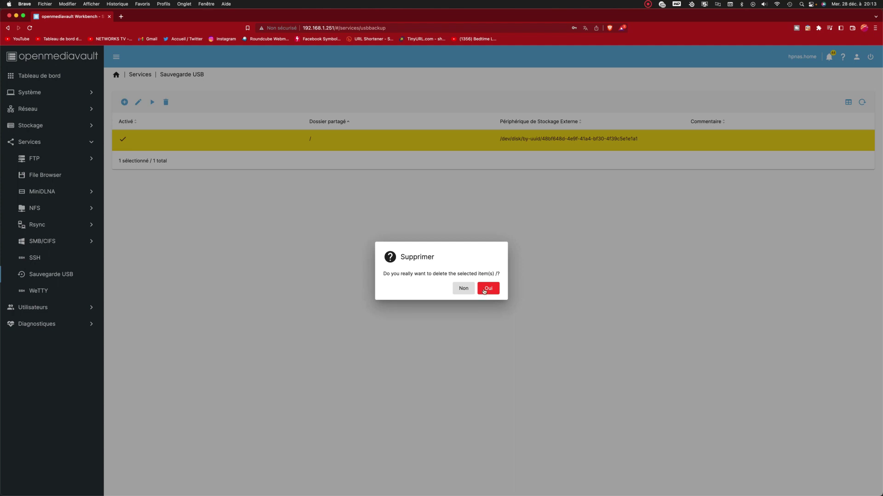
pyautogui.click(484, 292)
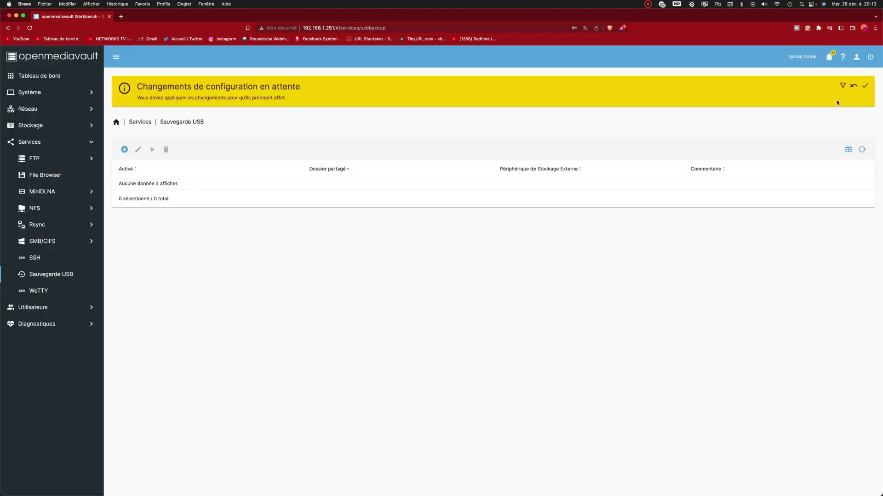
pyautogui.click(864, 86)
pyautogui.click(507, 289)
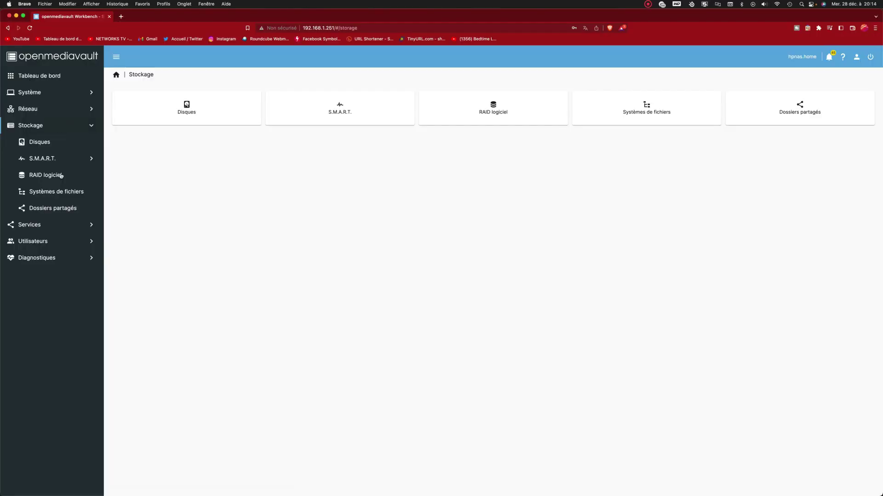
# Grant the user Read/Write privileges on the FILMS shared folder and apply the change
pyautogui.click(63, 215)
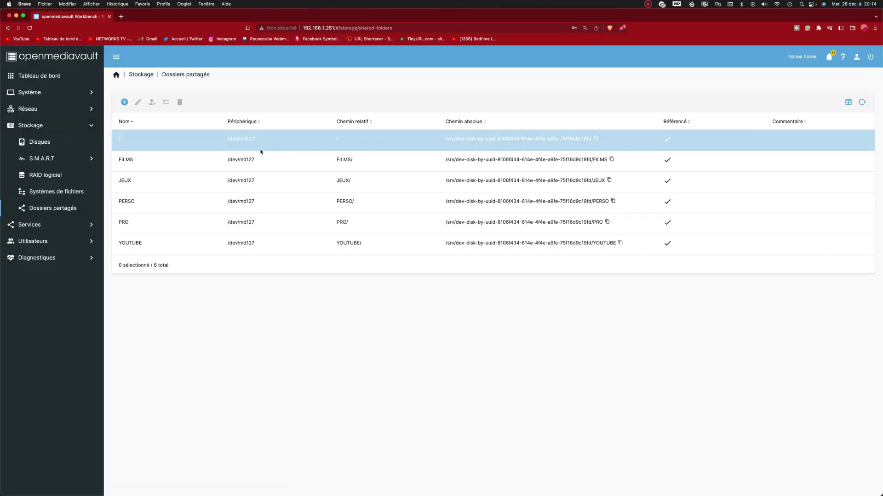
pyautogui.click(153, 157)
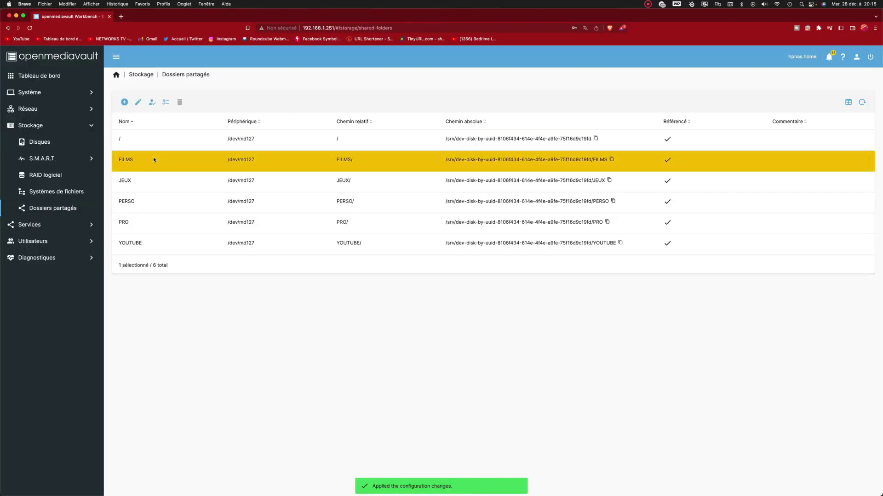
pyautogui.click(153, 102)
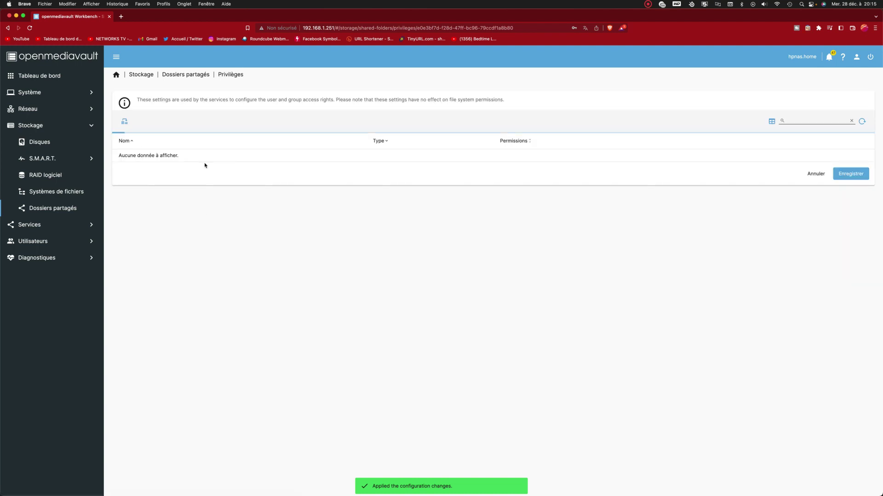
pyautogui.click(526, 191)
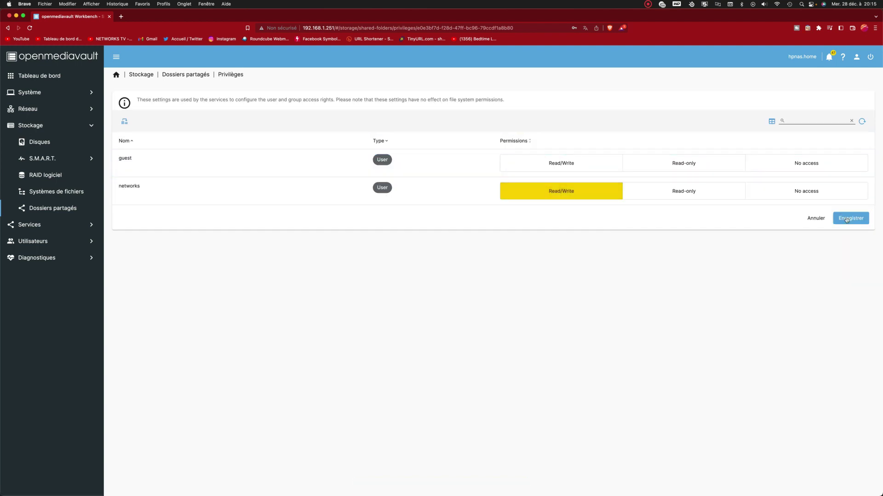
pyautogui.press('Return')
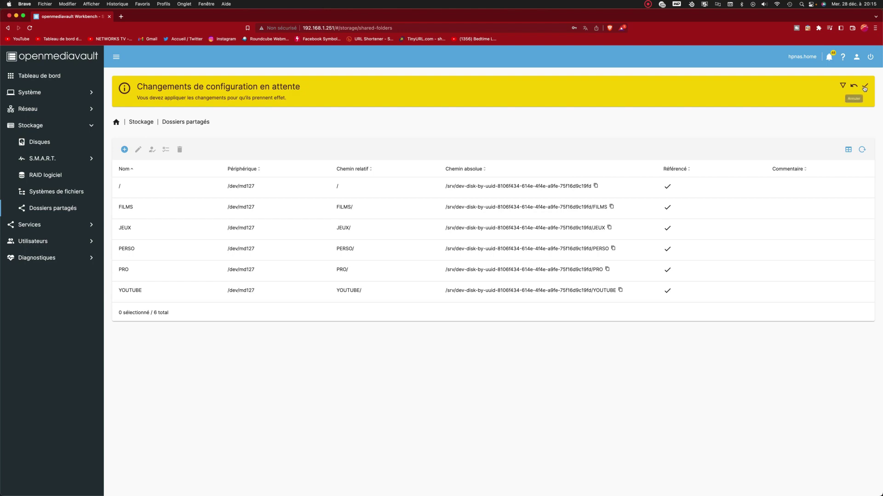
pyautogui.click(864, 87)
pyautogui.click(507, 290)
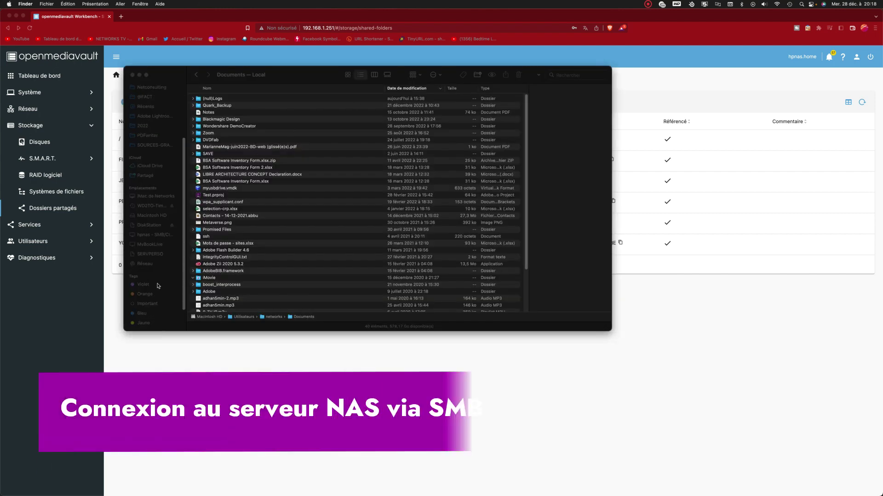
# Browse the hpnas SMB shares from FILMS to YOUTUBE > EXPORT-VIDEOS-YOUTUBE in Finder
pyautogui.click(151, 235)
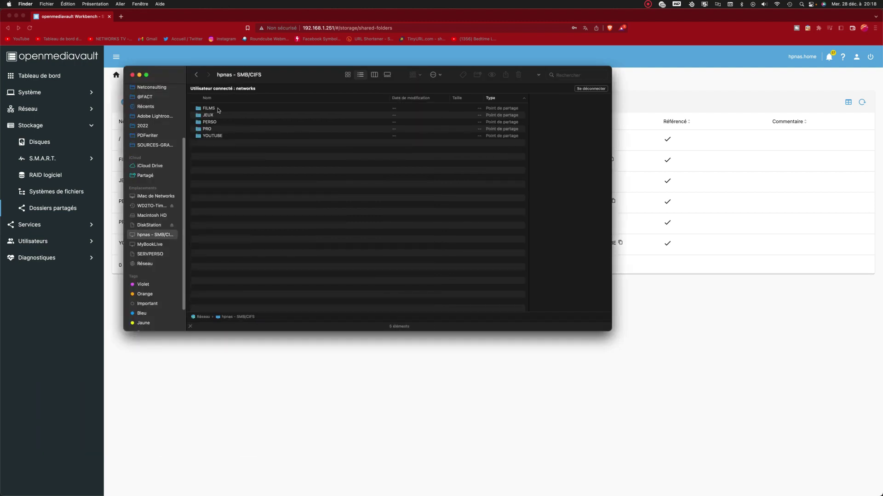
pyautogui.doubleClick(209, 108)
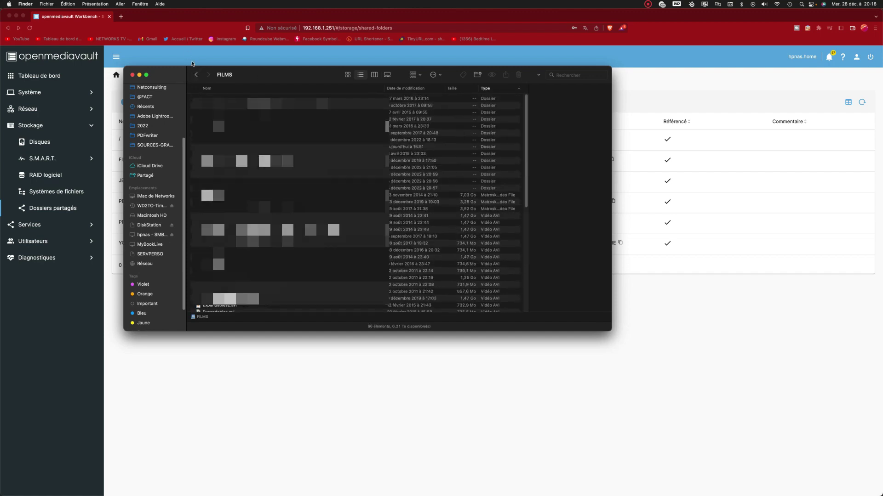
pyautogui.click(196, 74)
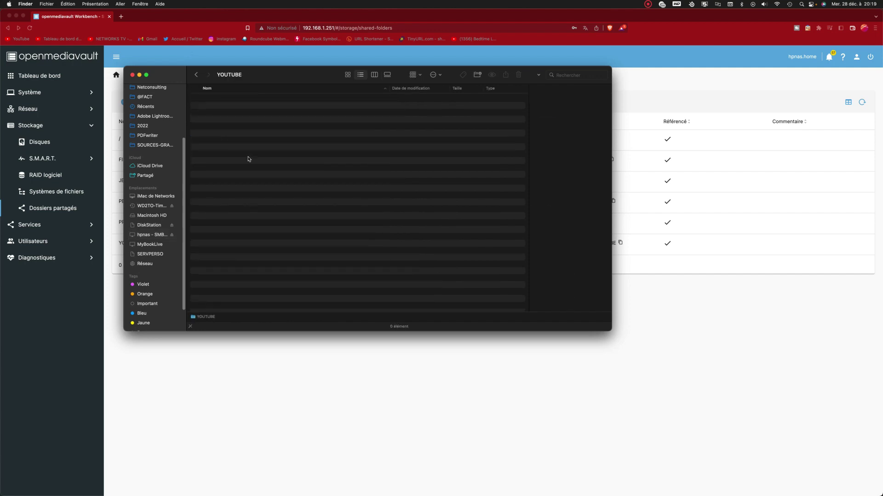
pyautogui.doubleClick(250, 99)
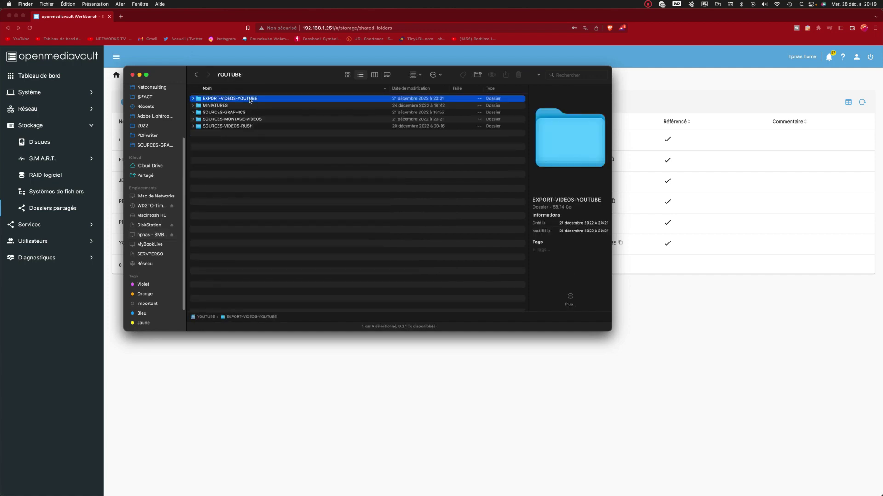
# Play N89-OMV-sur-PC-3.mov, skip ahead to about 19:28, close it, and return to YOUTUBE
pyautogui.click(197, 75)
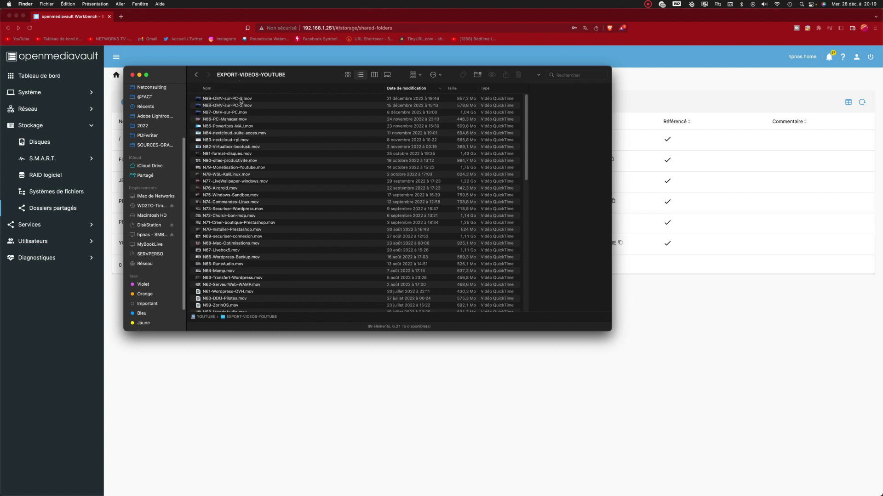
pyautogui.doubleClick(240, 99)
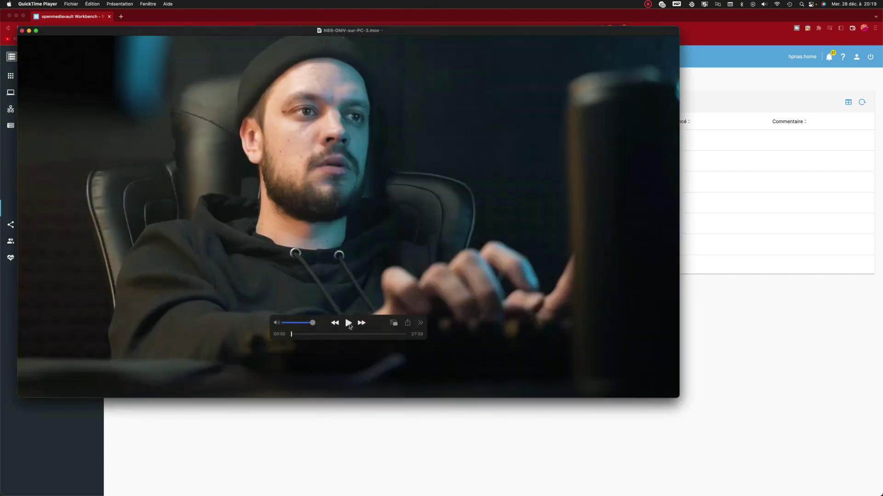
pyautogui.click(354, 335)
pyautogui.moveTo(354, 335); pyautogui.dragTo(380, 337)
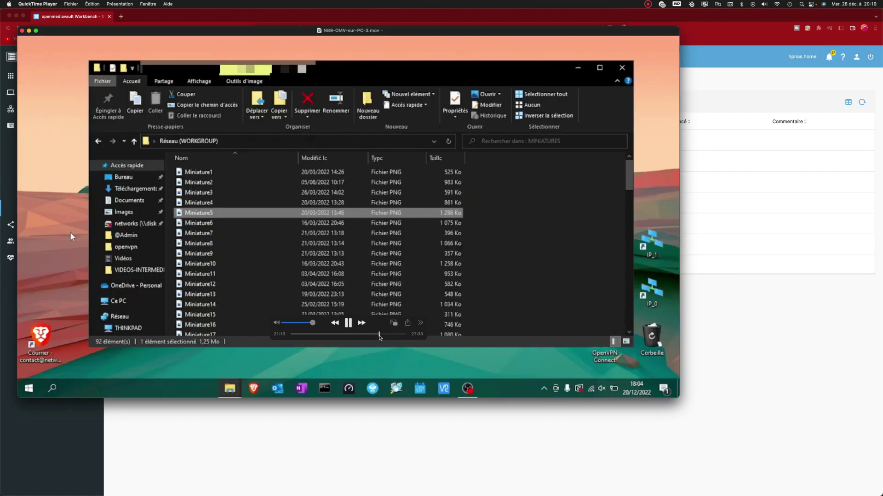
pyautogui.press('super+w')
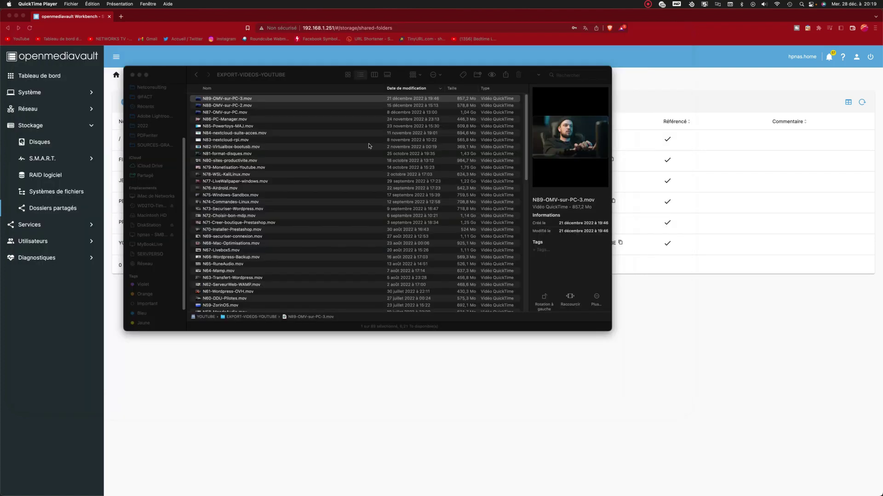
pyautogui.click(201, 75)
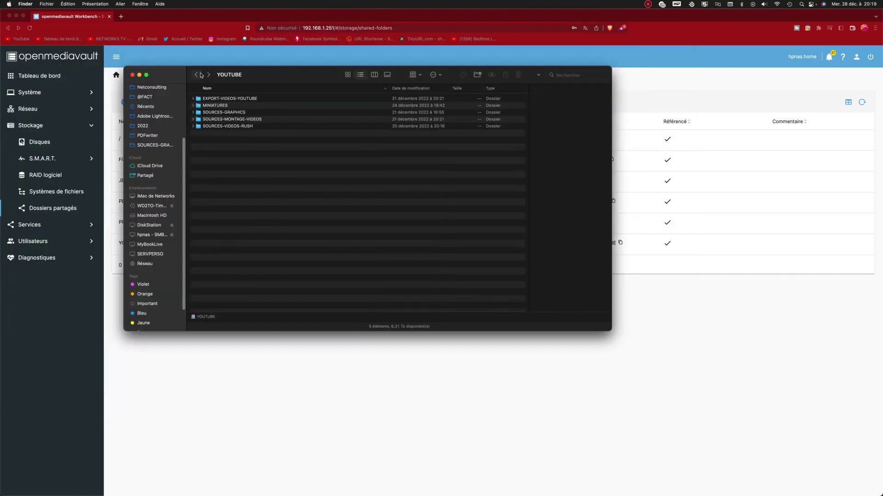